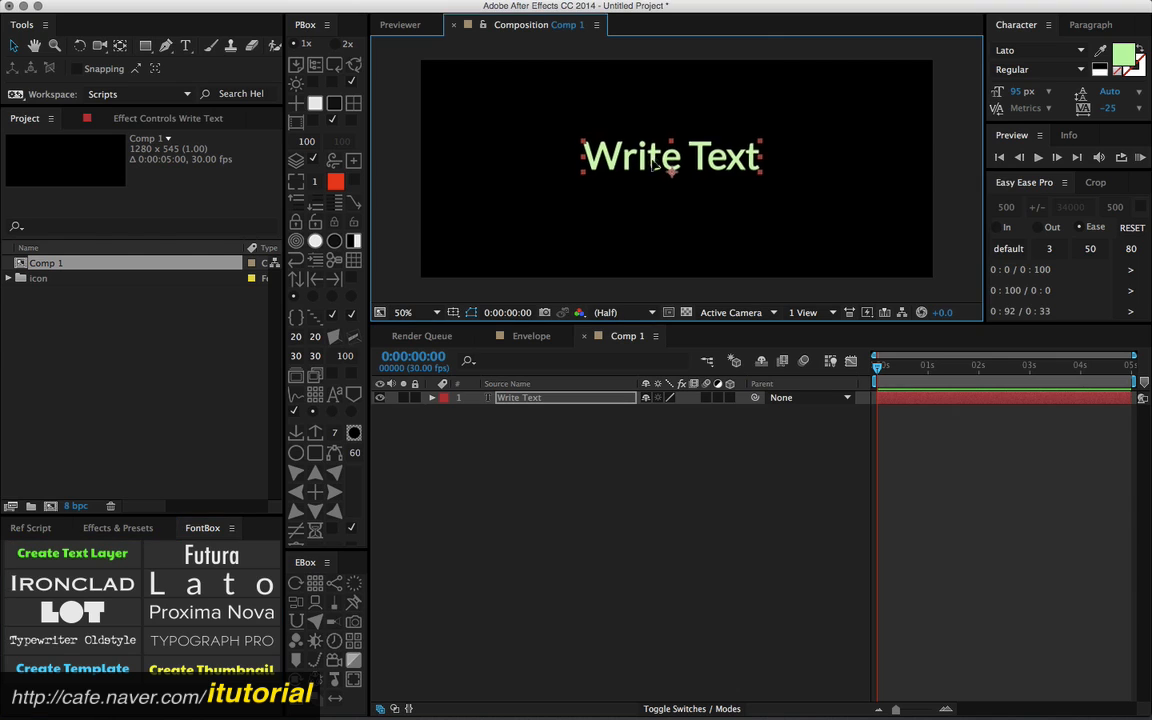
Step: Set the text's character tracking to 30 and delete the Write Text layer
mouse_move(1109, 109)
mouse_down()
mouse_move(1143, 112)
mouse_move(1030, 109)
mouse_move(1118, 110)
mouse_up()
click(543, 414)
click(534, 400)
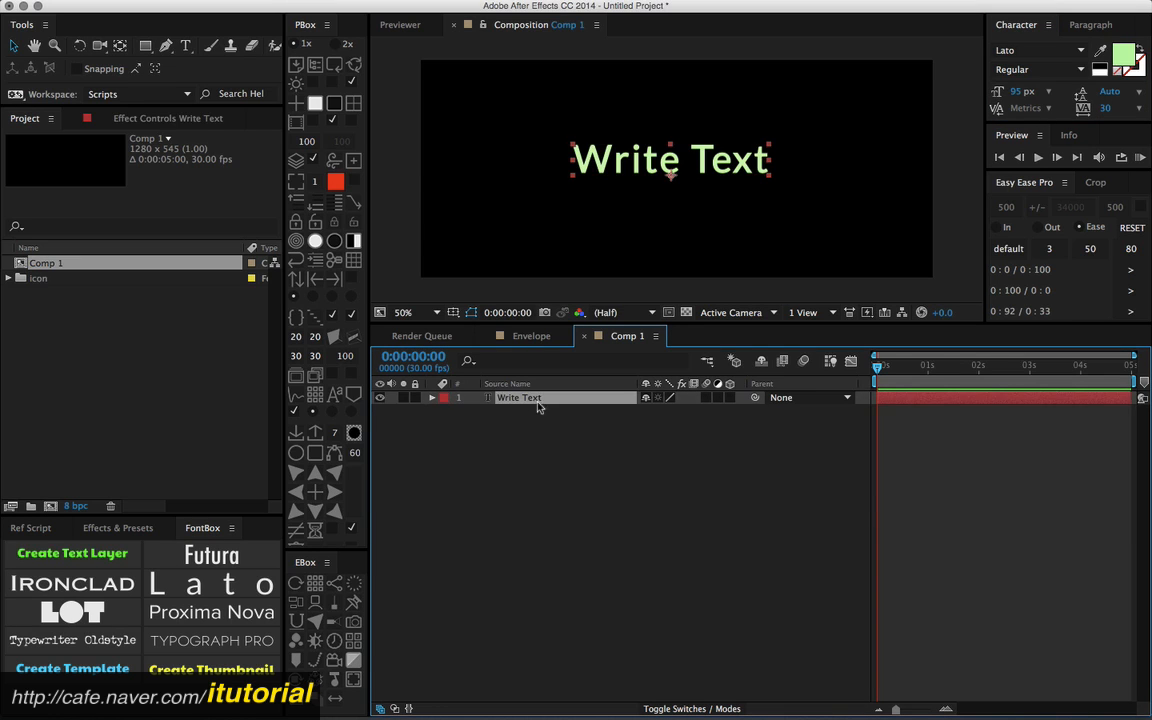
key(Delete)
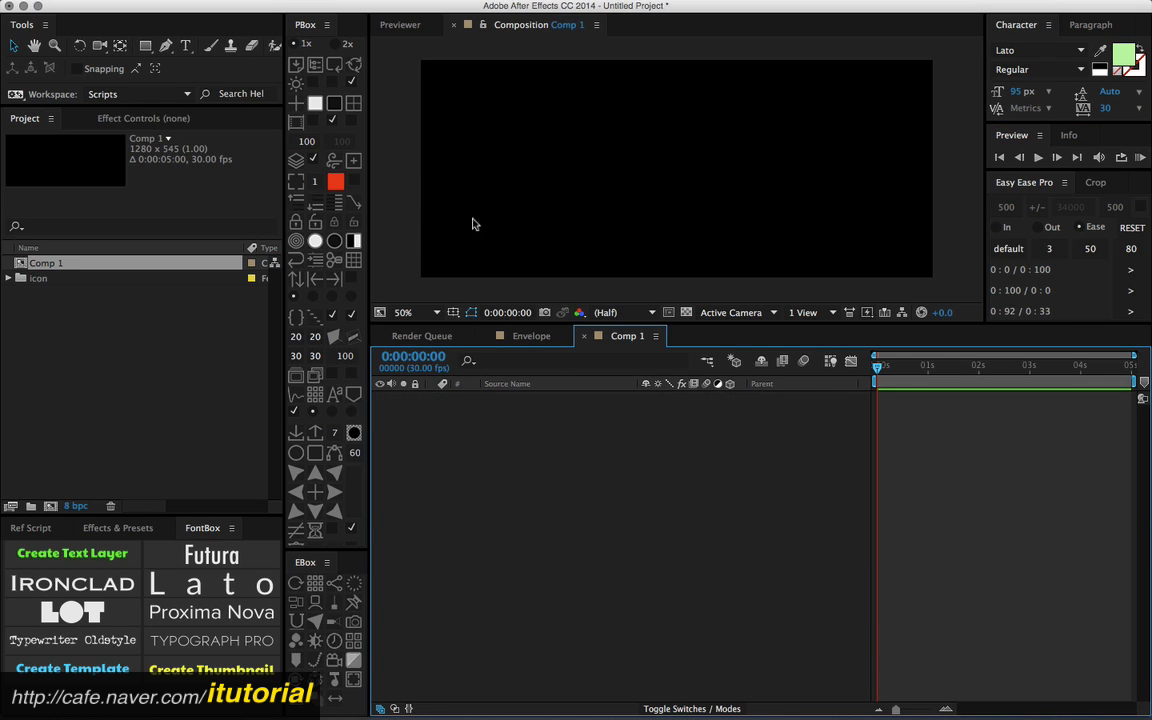
Step: Create four small coloured solids and scatter them around the composition
click(353, 104)
click(354, 105)
drag(678, 168, 742, 205)
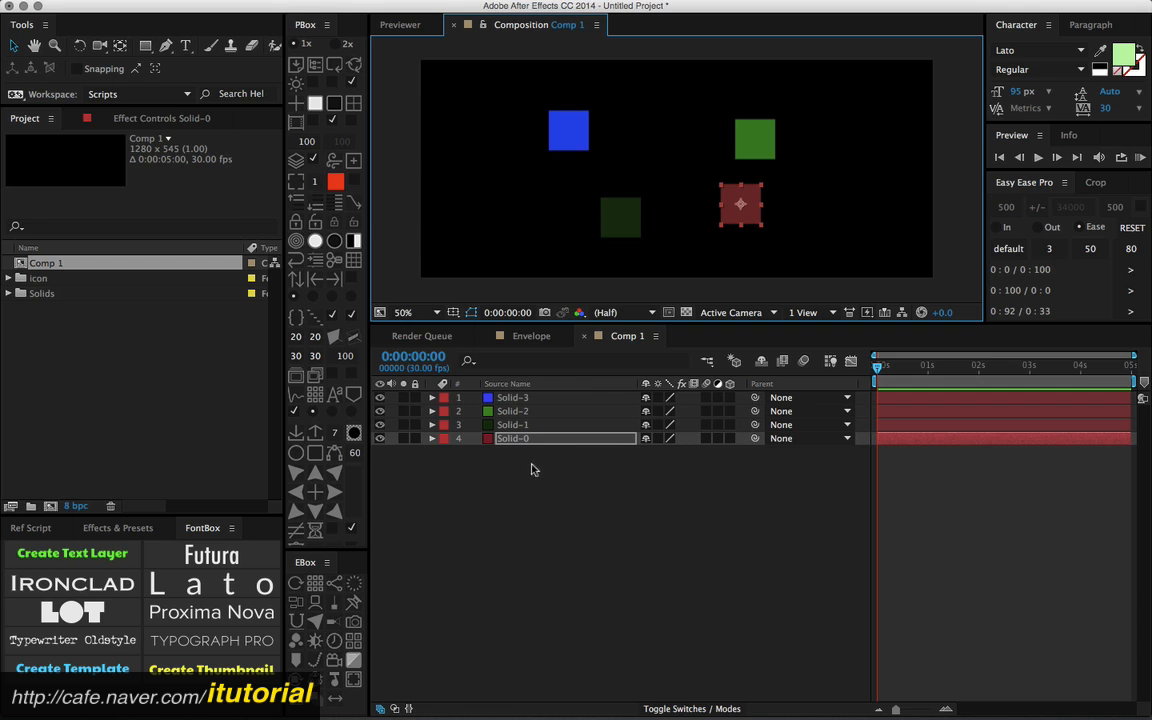
Step: Apply Layer Tracking to all four solids and move the controlling null with its row of squares toward the composition's centre
drag(535, 470, 503, 393)
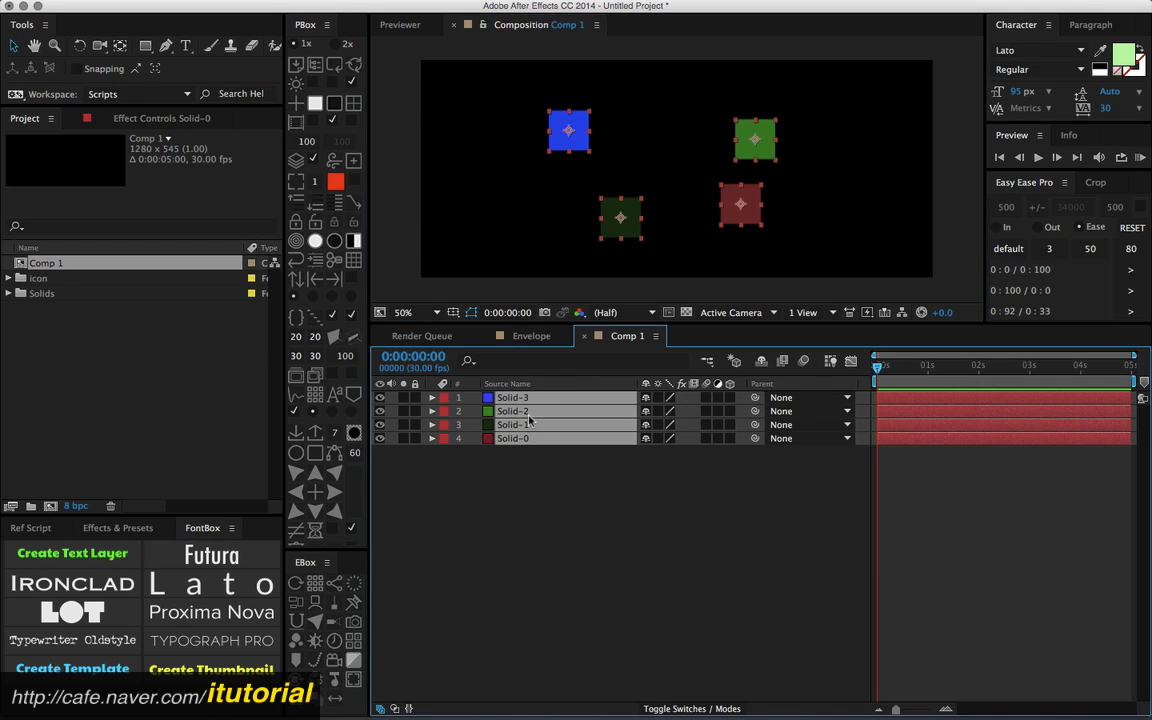
click(317, 698)
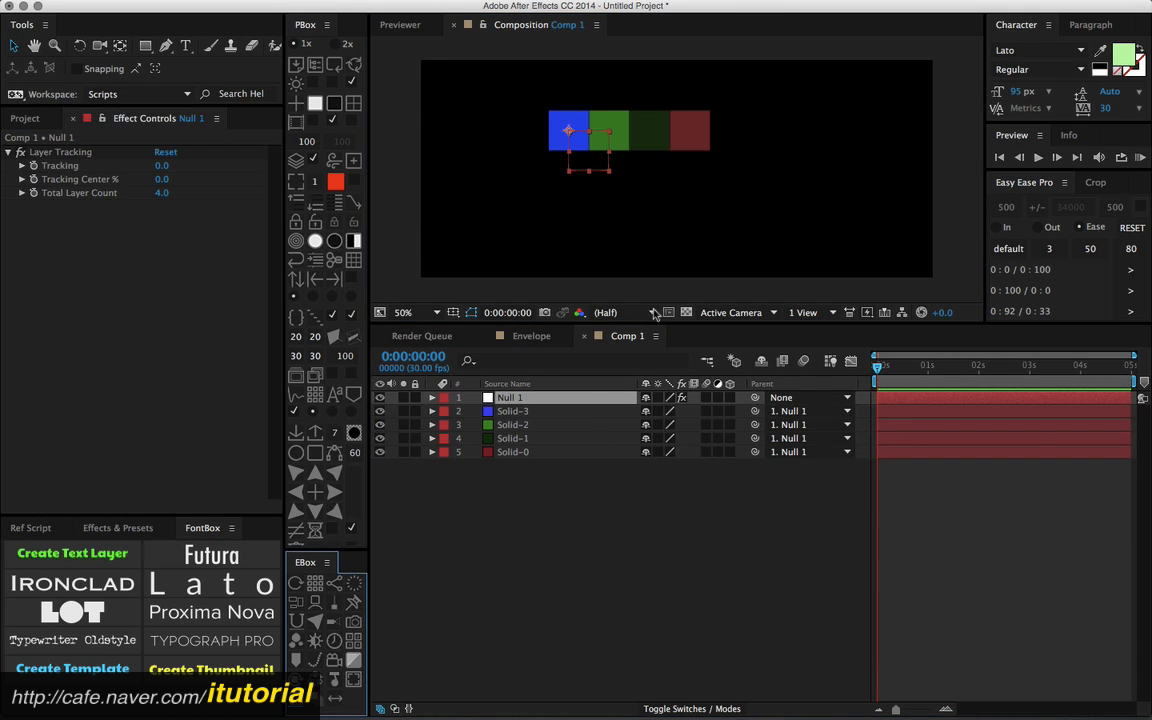
drag(603, 153, 611, 196)
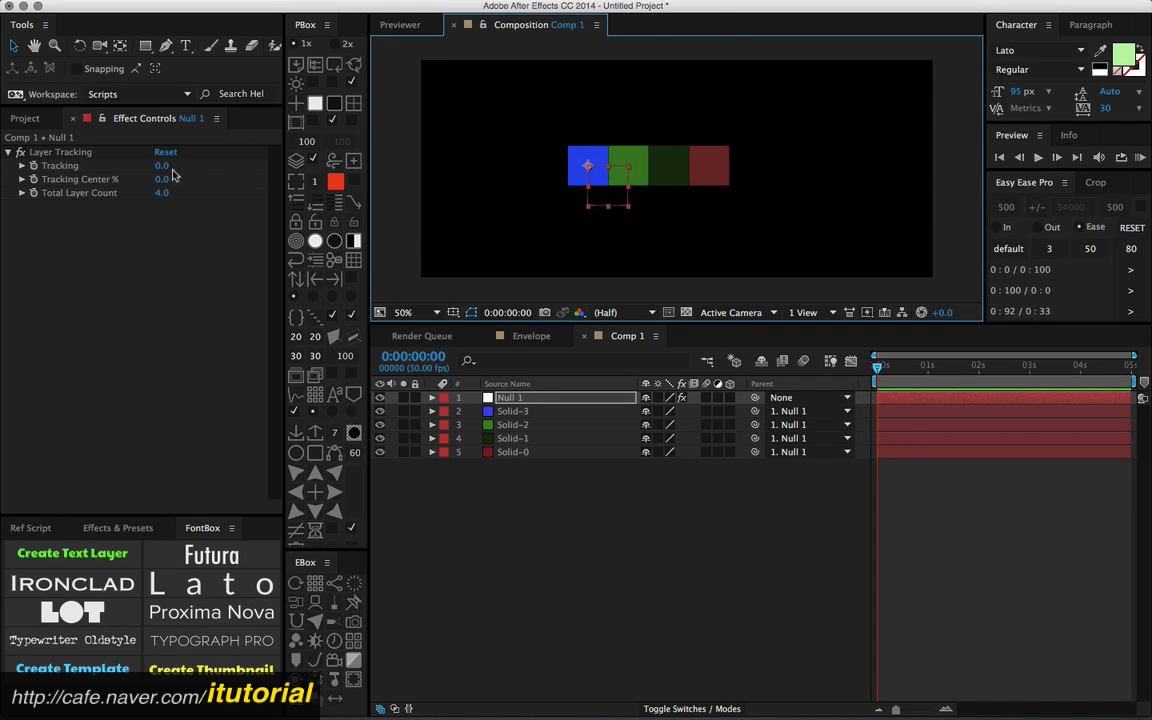
click(530, 385)
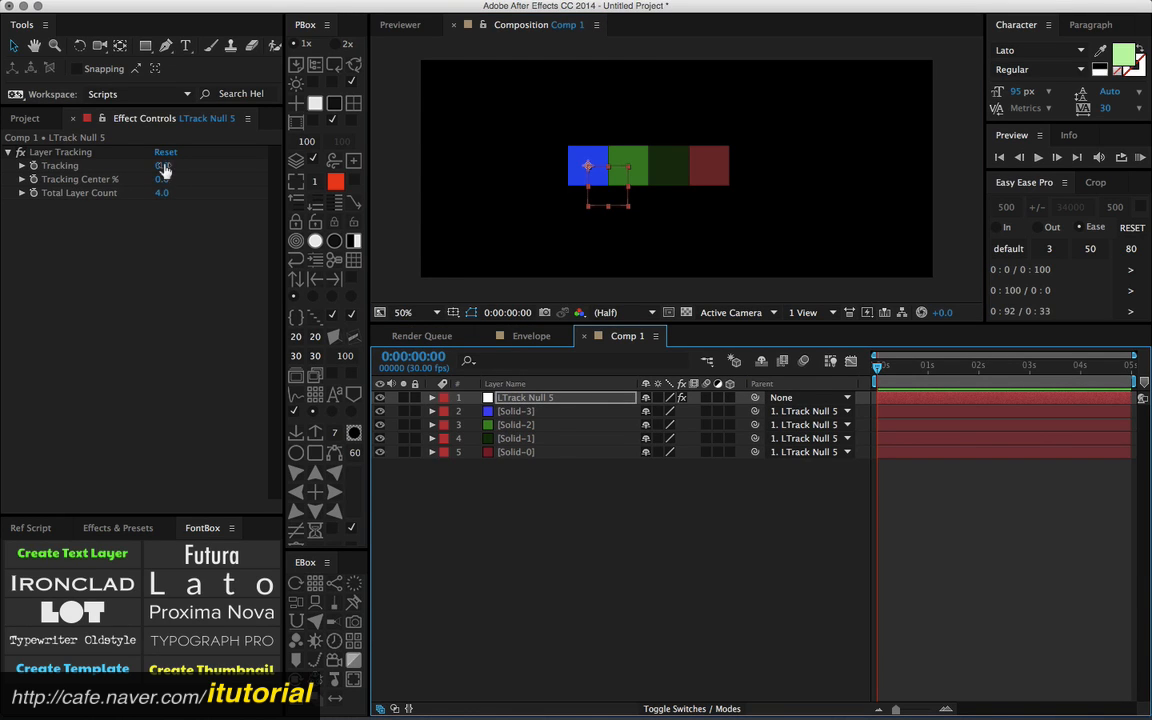
Step: Try out the null's Tracking amount and set its Tracking Center % to 100
mouse_move(163, 172)
mouse_down()
mouse_move(225, 157)
mouse_move(168, 163)
mouse_up()
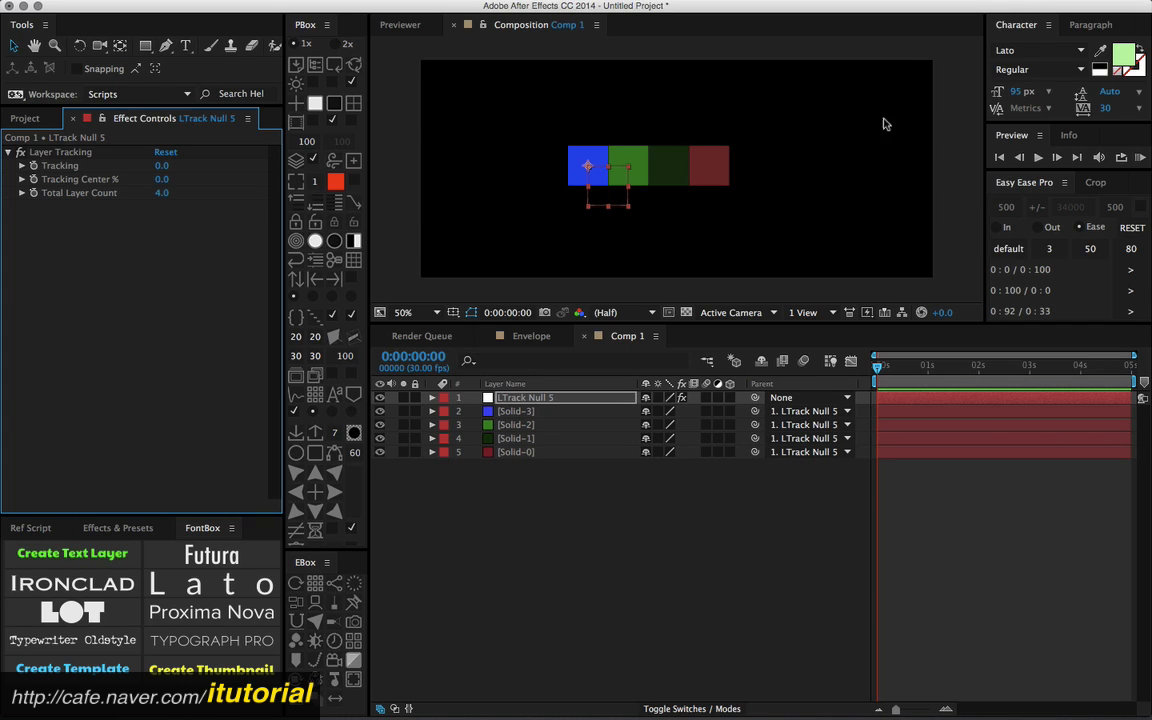
click(1086, 27)
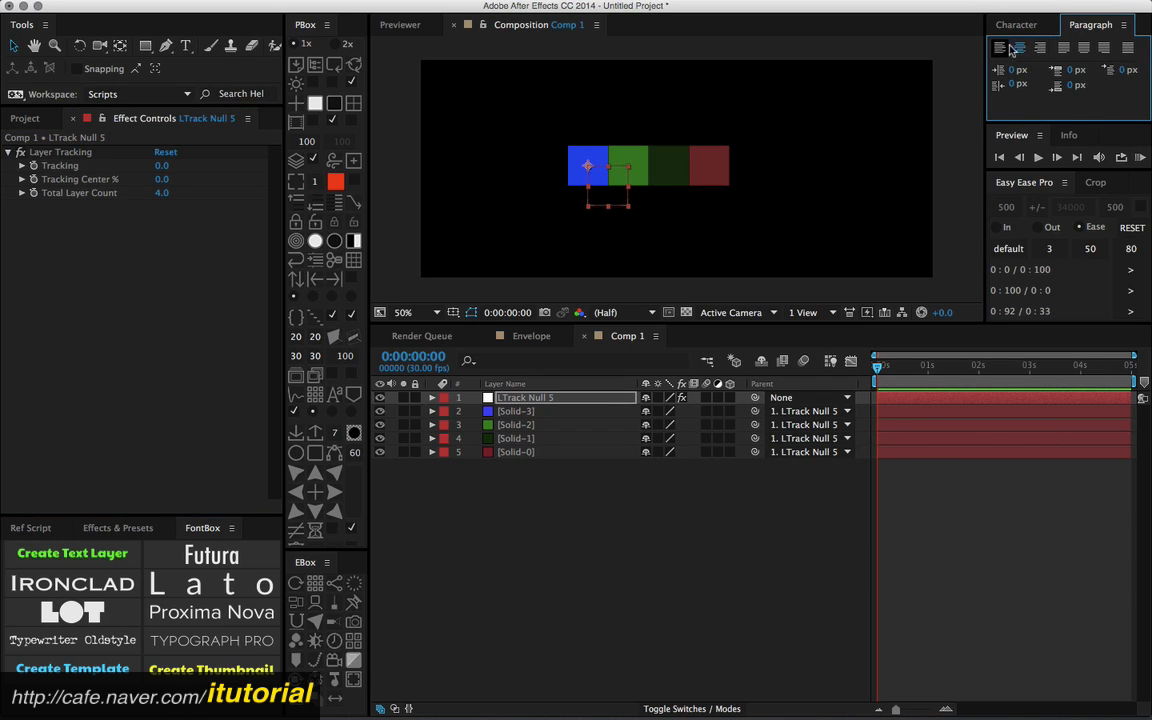
click(1016, 25)
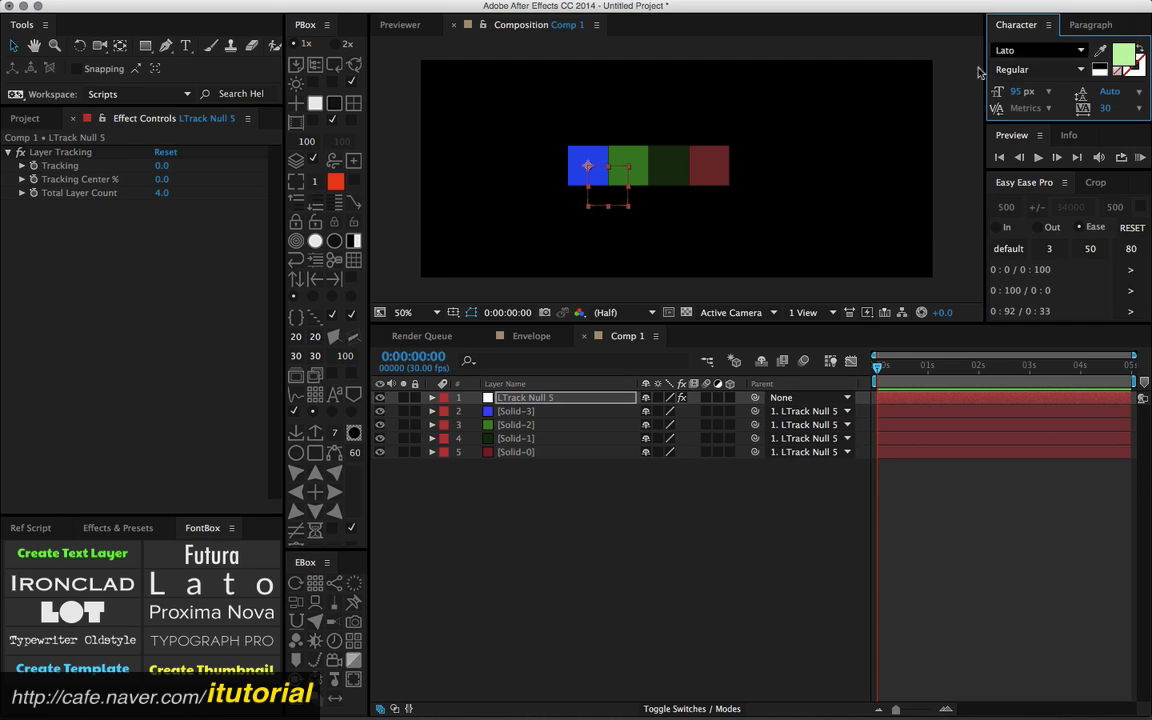
mouse_move(166, 166)
mouse_down()
mouse_move(222, 166)
mouse_move(195, 164)
mouse_move(163, 188)
mouse_up()
click(162, 180)
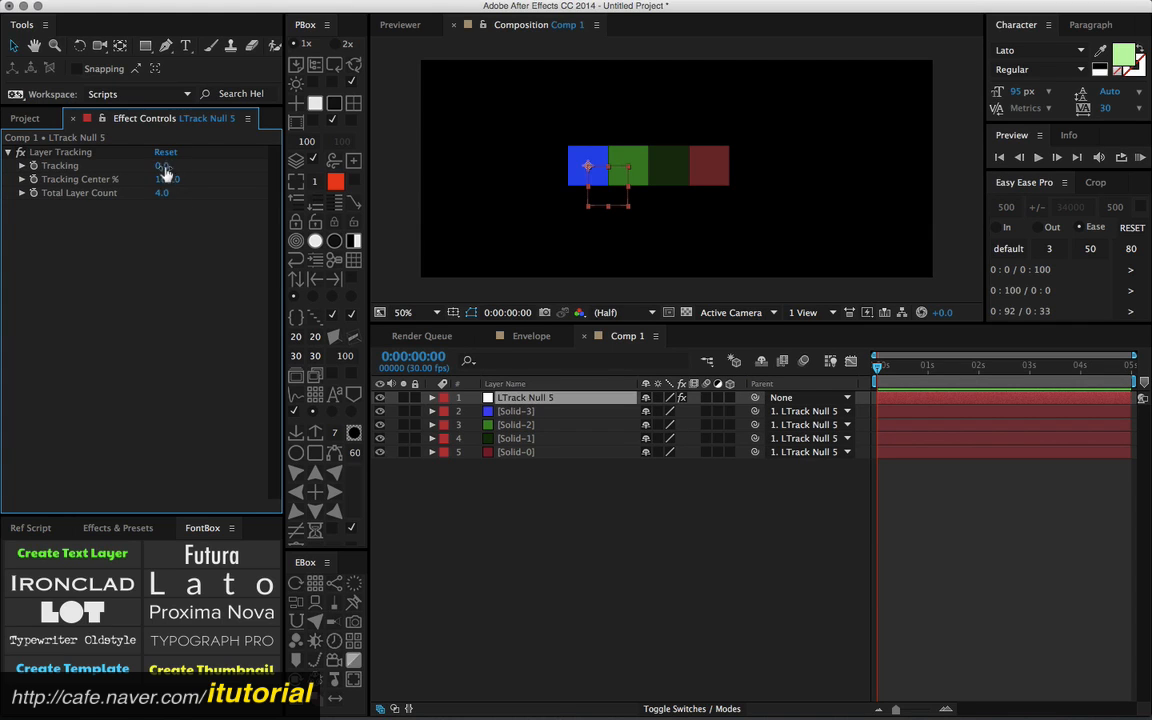
Step: Set the null's Tracking to 41 and Tracking Center % to 46 to spread the solids around the null
drag(162, 166, 176, 221)
click(167, 179)
text(50)
key(Return)
mouse_move(162, 165)
mouse_down()
mouse_move(240, 165)
mouse_move(157, 179)
mouse_move(171, 166)
mouse_up()
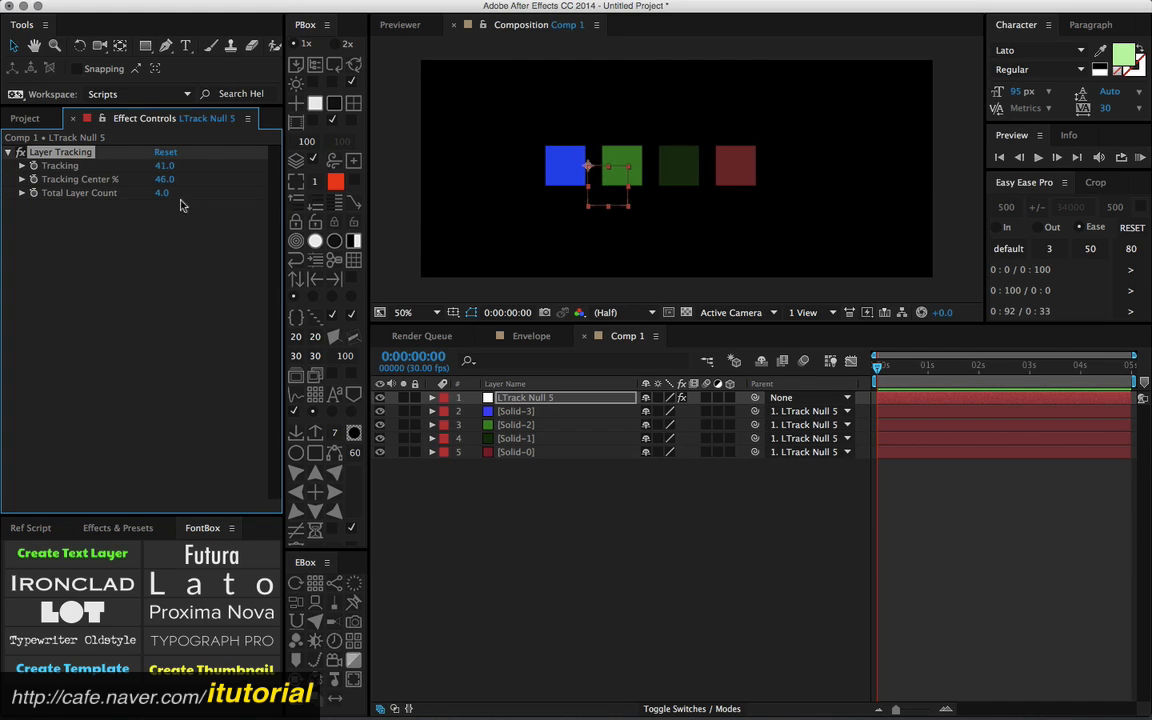
Step: Delete the tracking null and all four solids from the composition
click(533, 475)
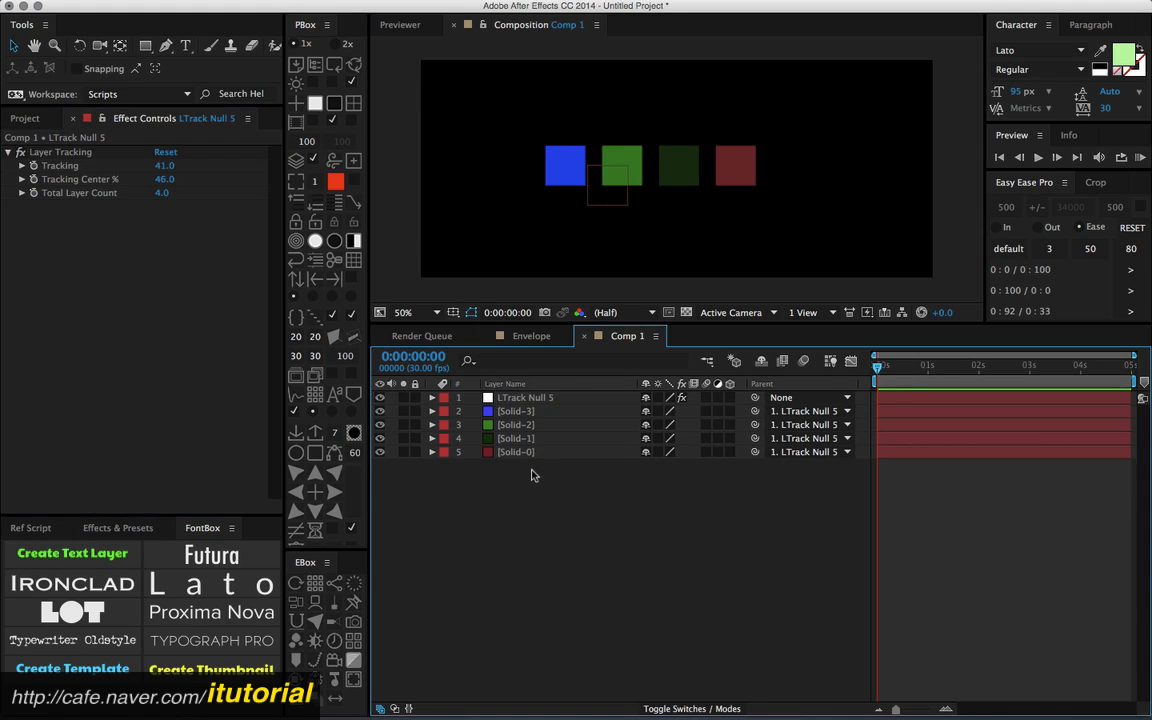
key(ctrl+a)
key(Delete)
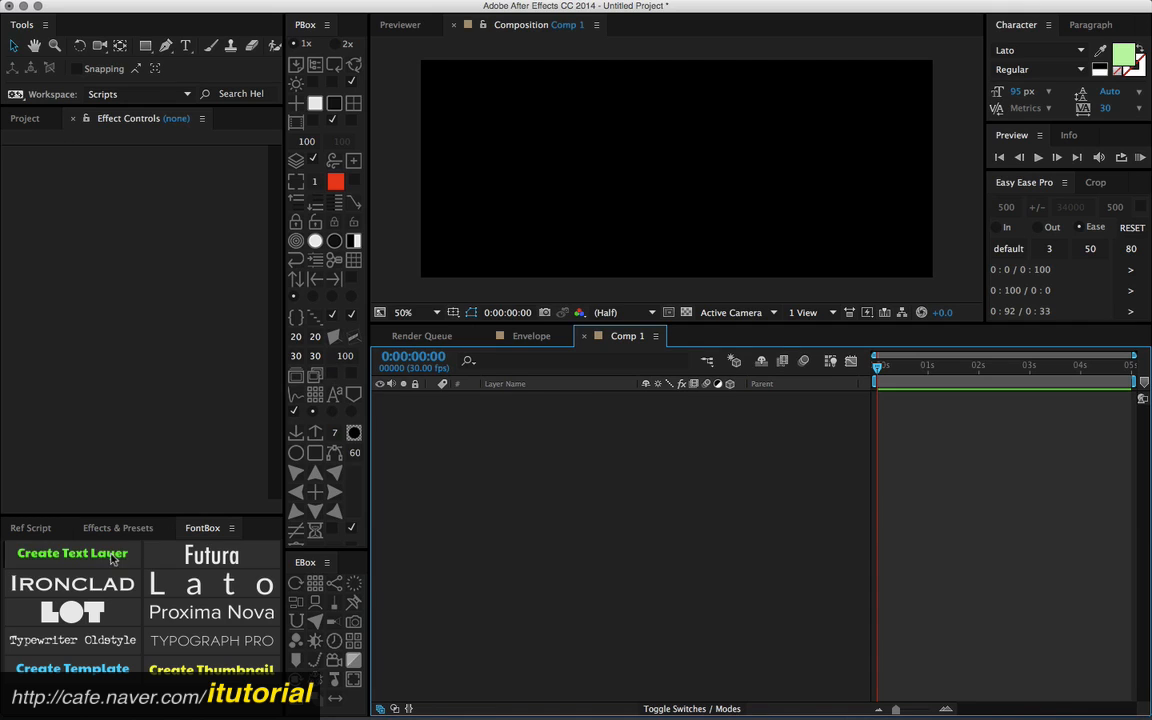
Step: Create a Write Text layer and replace it with separate single-letter layers using Split Text
click(72, 553)
click(527, 398)
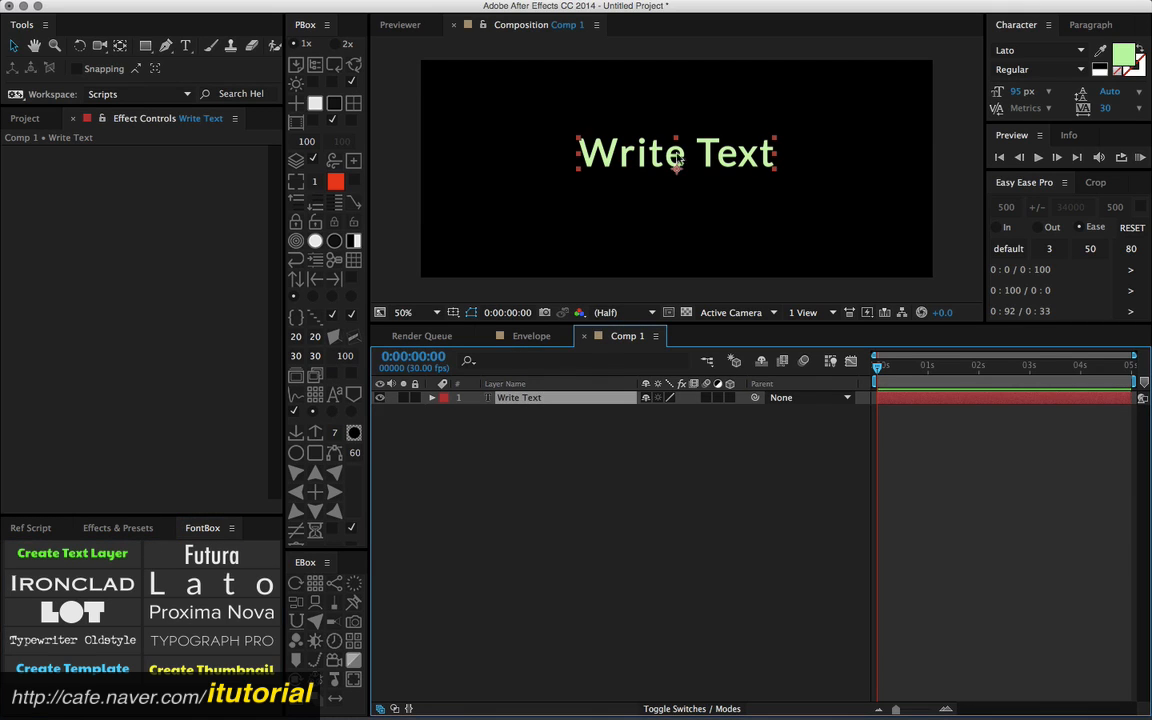
click(522, 416)
click(520, 397)
click(336, 262)
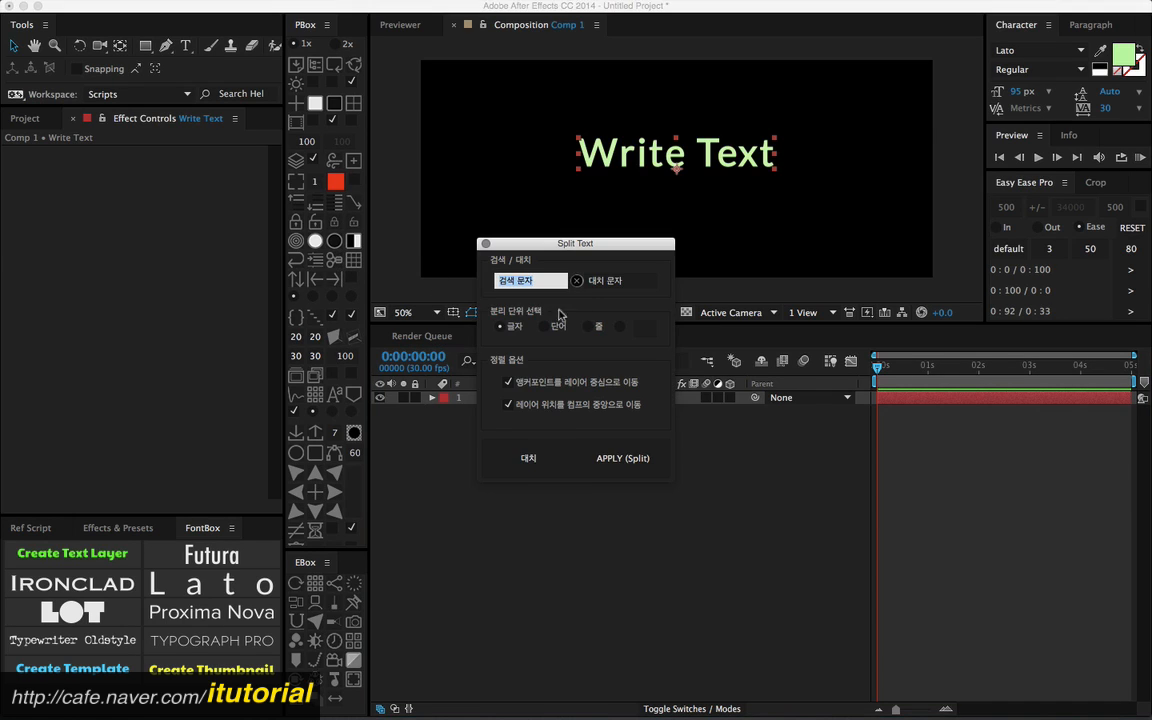
click(610, 461)
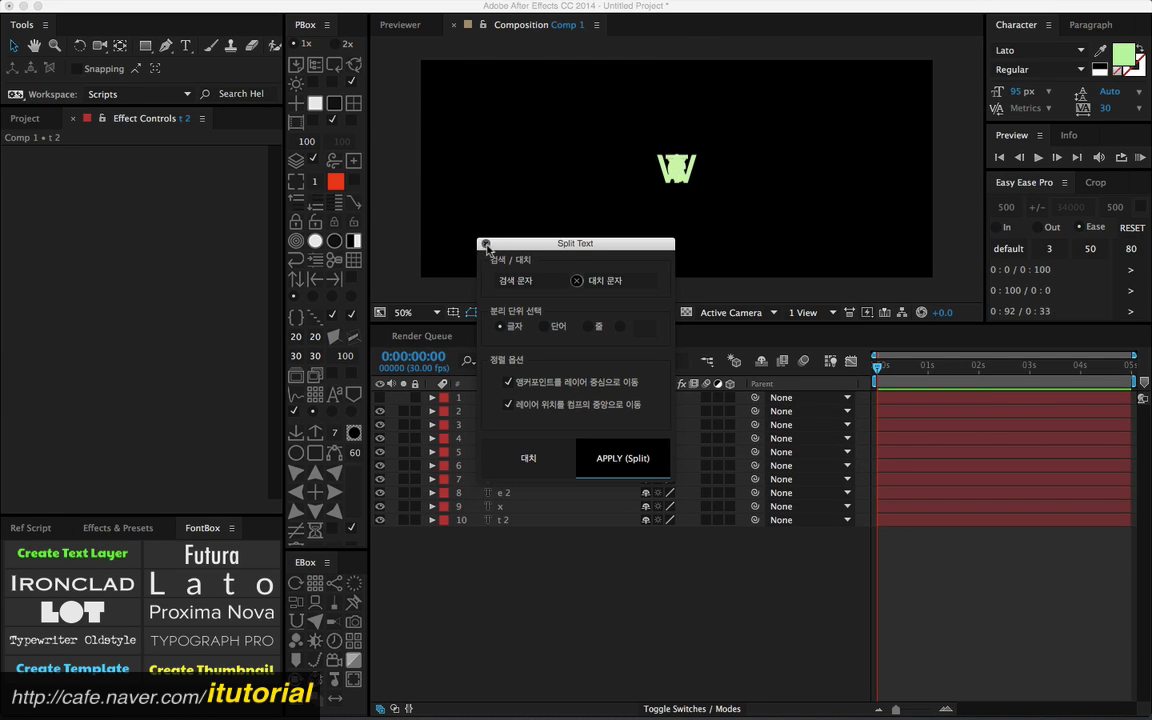
click(486, 244)
click(509, 398)
key(Delete)
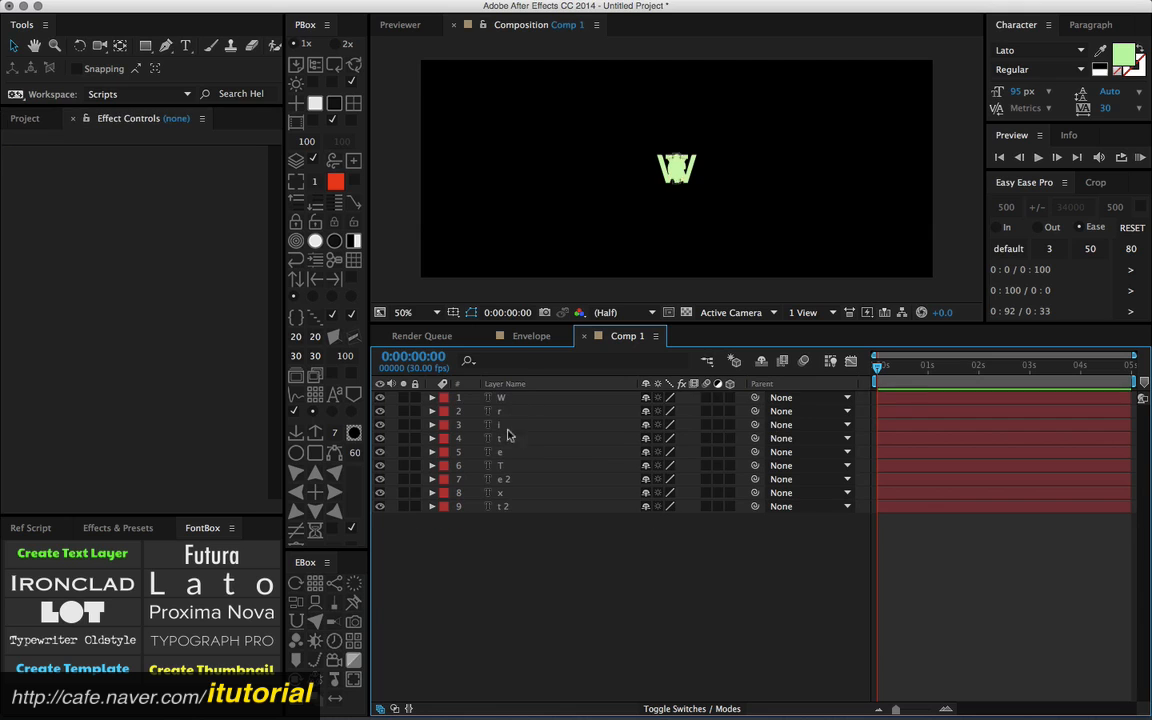
Step: Apply Layer Tracking to all nine letter layers and move the controlling null so the letters are centred in the frame
drag(514, 530, 490, 384)
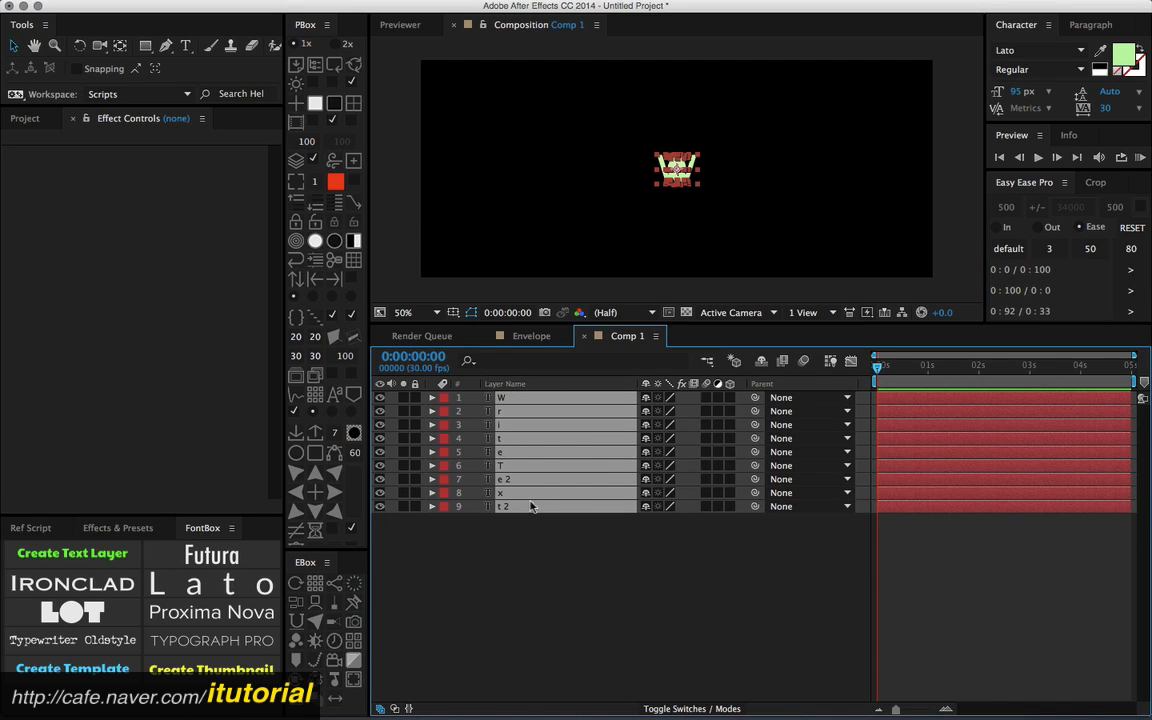
click(530, 542)
drag(536, 541, 493, 395)
click(304, 631)
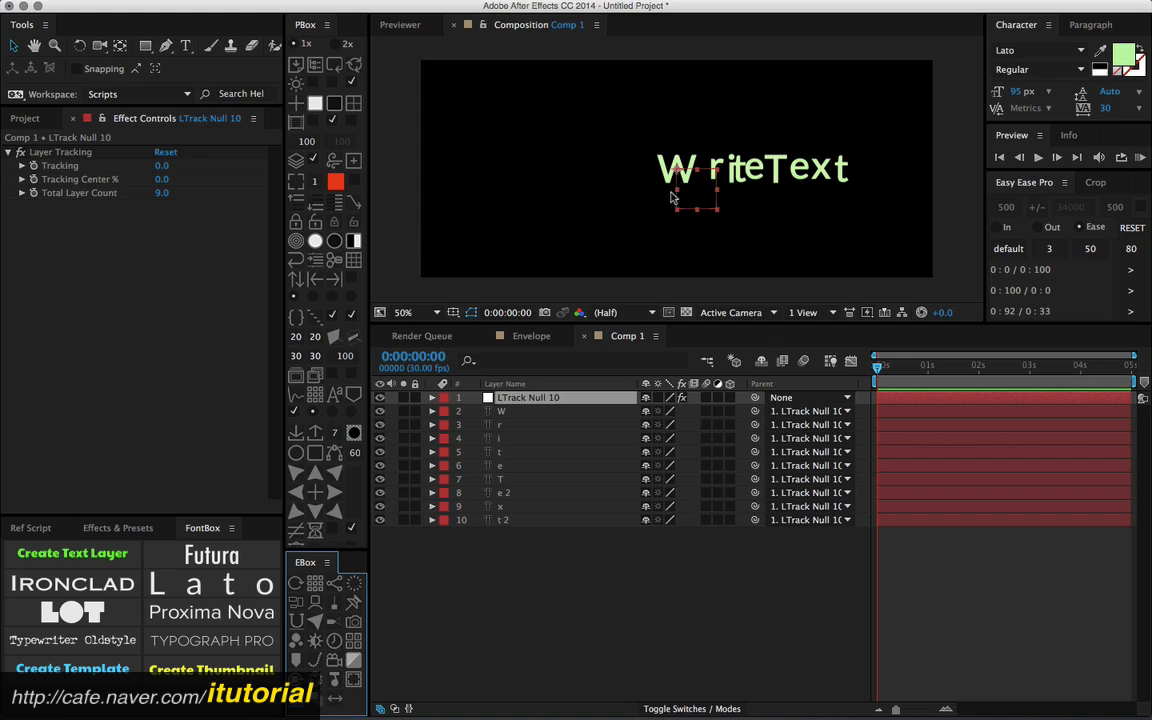
drag(688, 192, 607, 191)
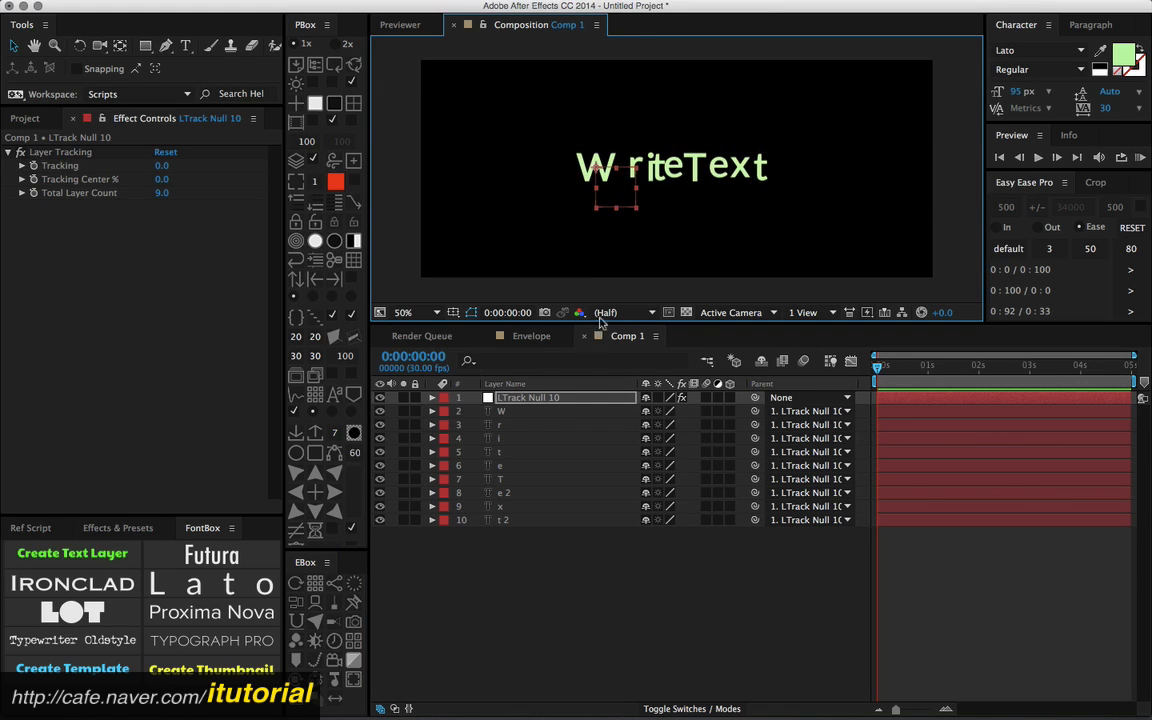
Step: Move the letter r closer to the W to close the gap between them
click(515, 413)
click(514, 425)
click(514, 438)
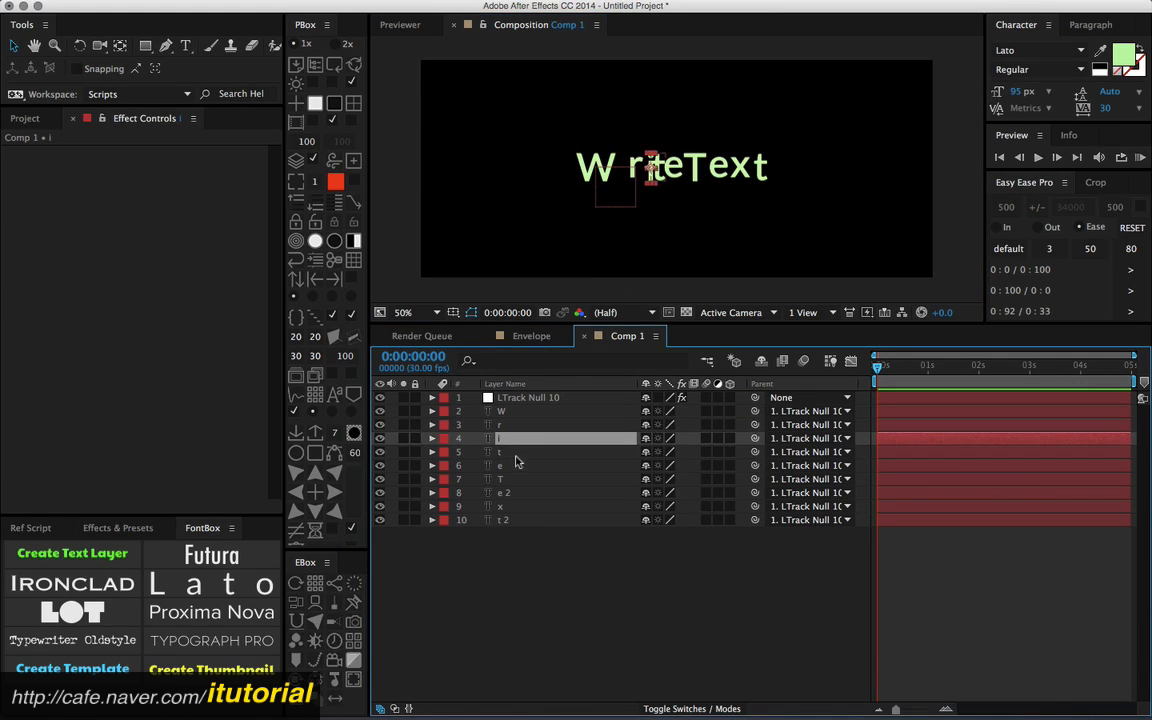
click(515, 453)
click(518, 492)
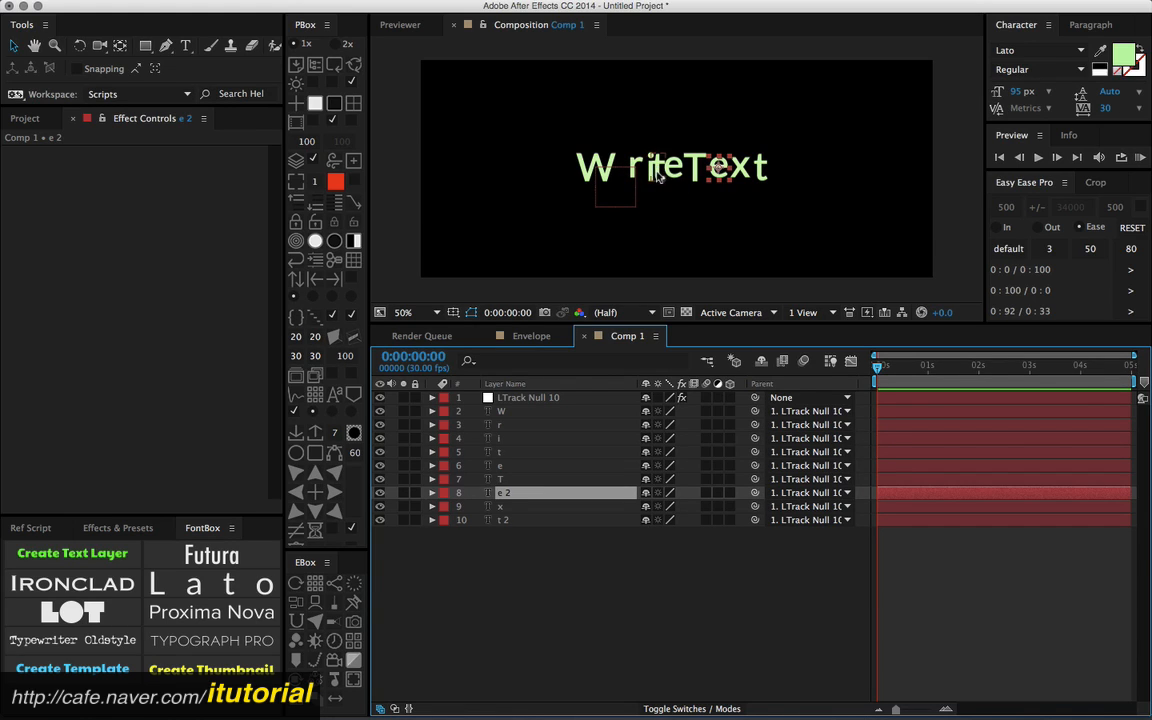
click(672, 203)
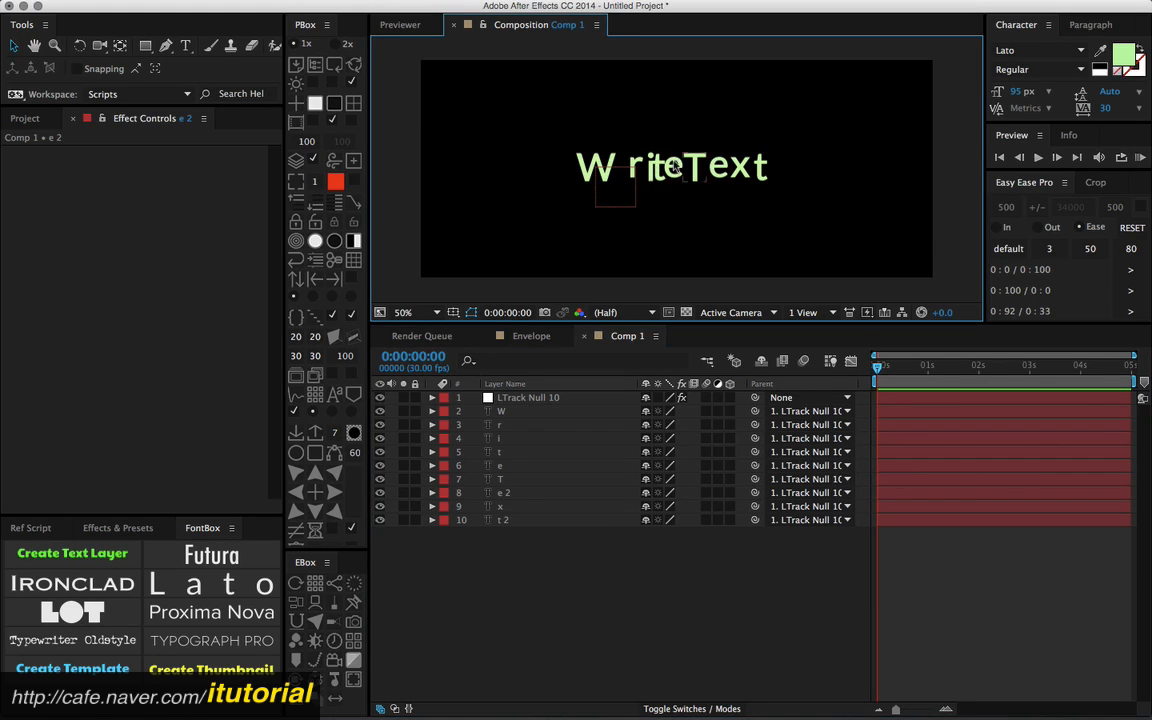
click(638, 168)
mouse_move(636, 167)
mouse_down()
mouse_move(606, 169)
mouse_move(621, 166)
mouse_up()
Step: Move the letters i and t closer to the r so the word Write is evenly spaced
click(652, 168)
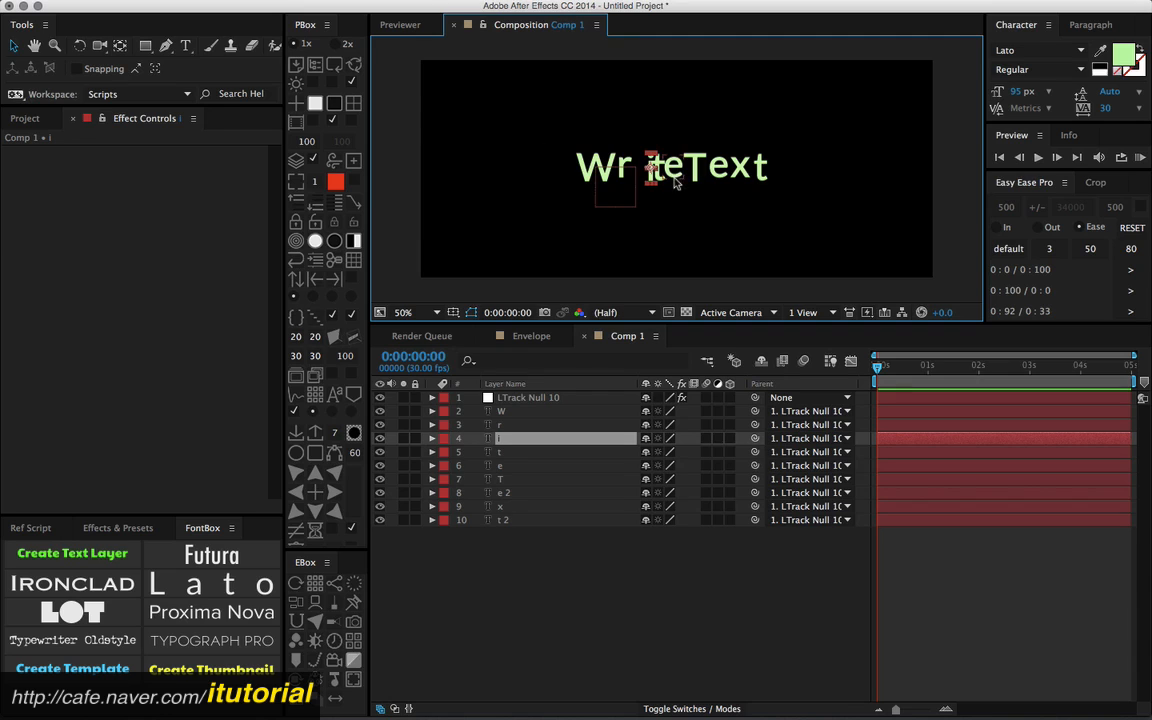
scroll(672, 178, up, 2)
key(ctrl+t)
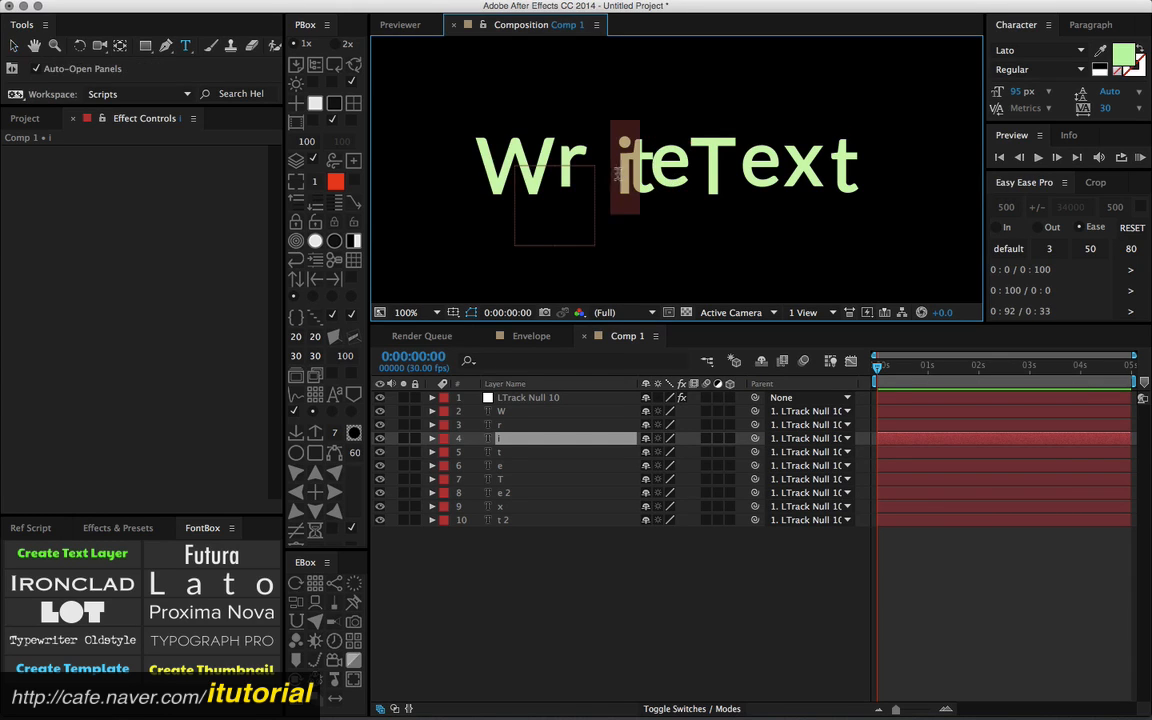
click(504, 520)
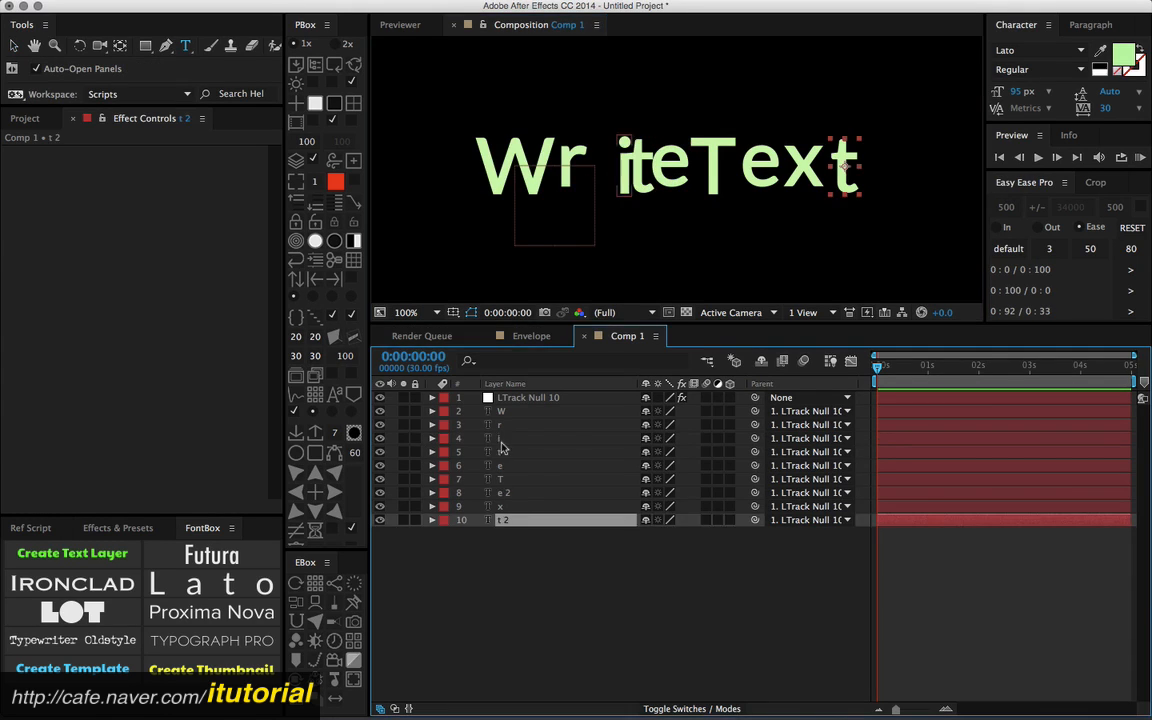
click(500, 442)
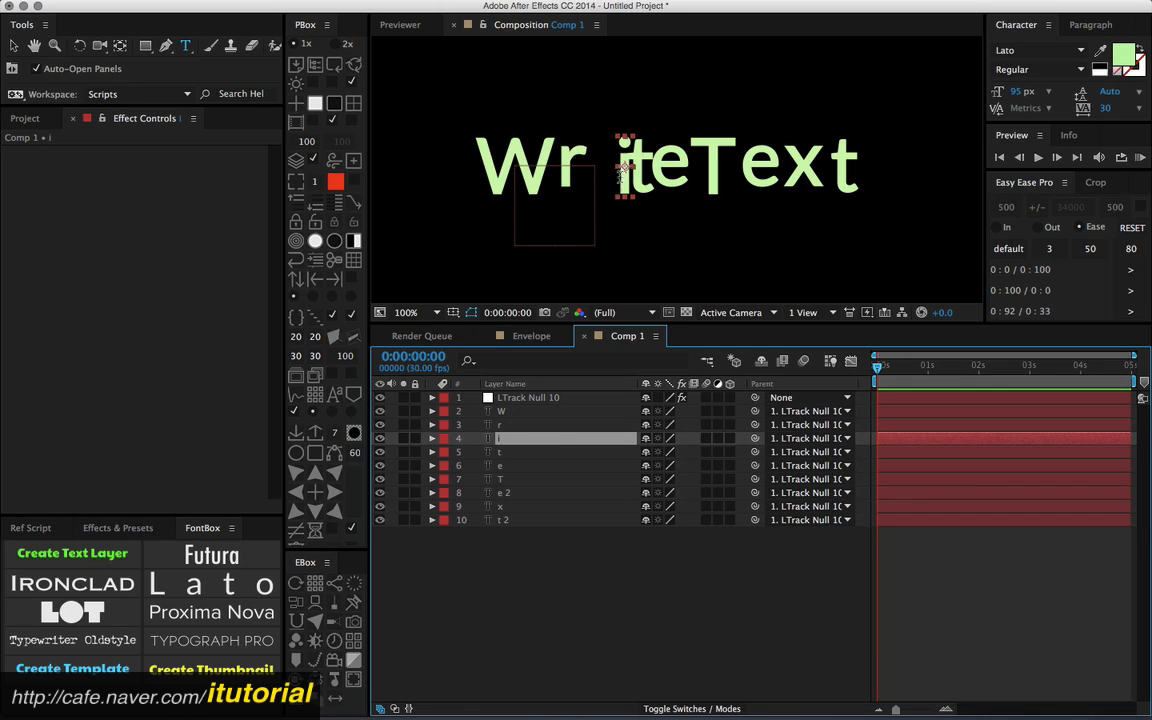
key(v)
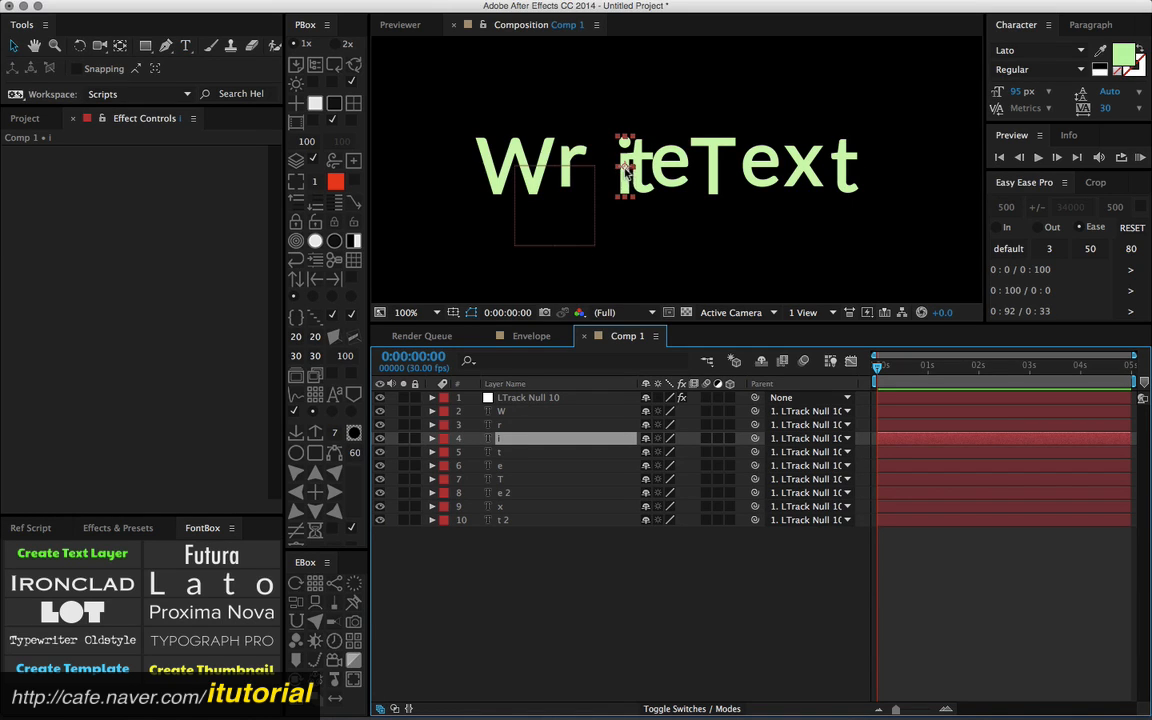
mouse_move(627, 173)
mouse_down()
mouse_move(604, 173)
mouse_move(619, 173)
mouse_up()
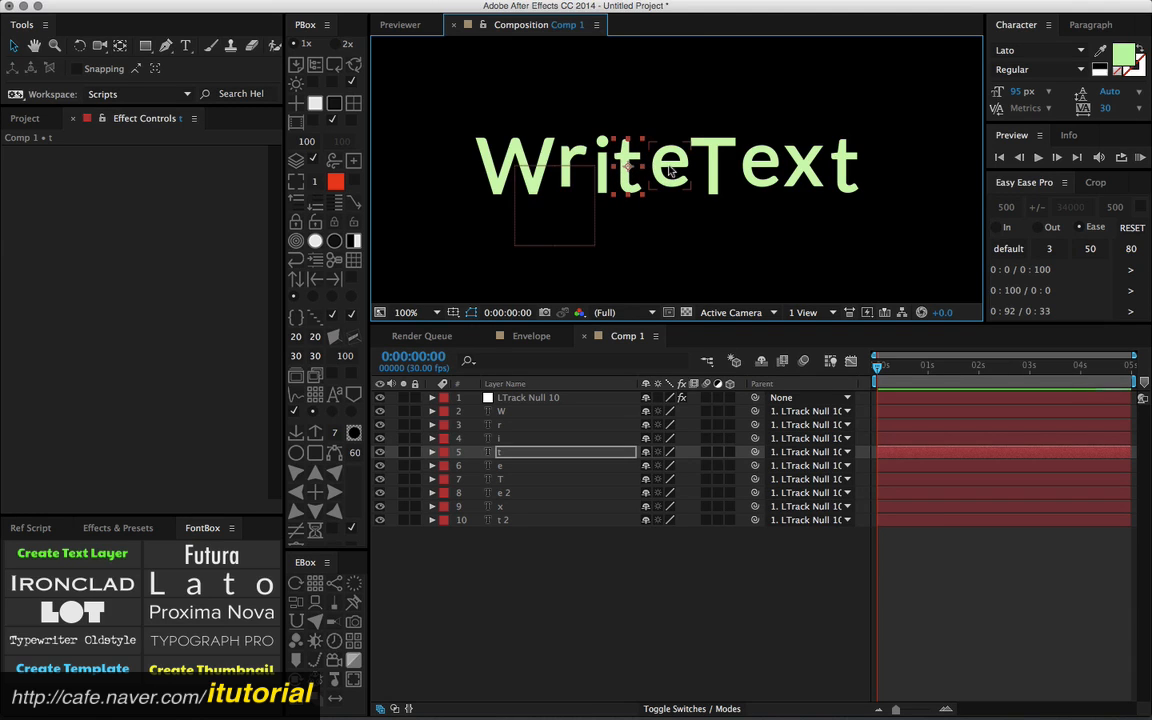
click(664, 172)
Step: Move the four letters of Text together away from Write to leave a word space
click(727, 178)
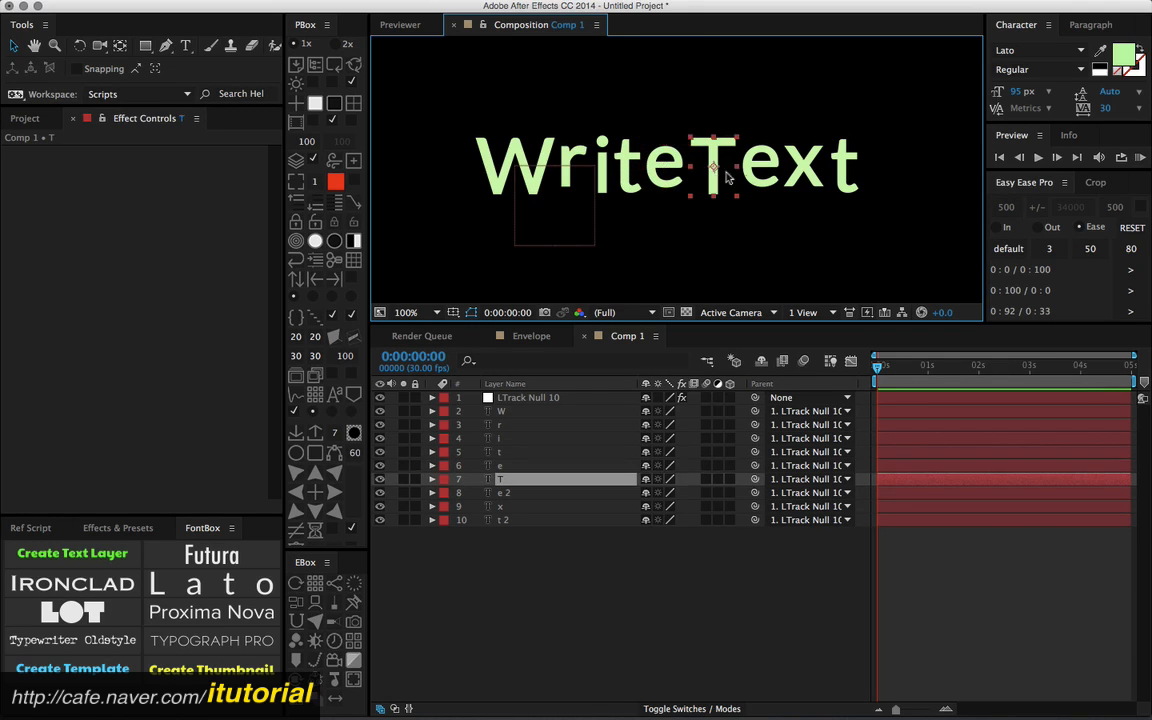
key(super+shift+Down)
key(super+shift+Down)
key(super+shift+Down)
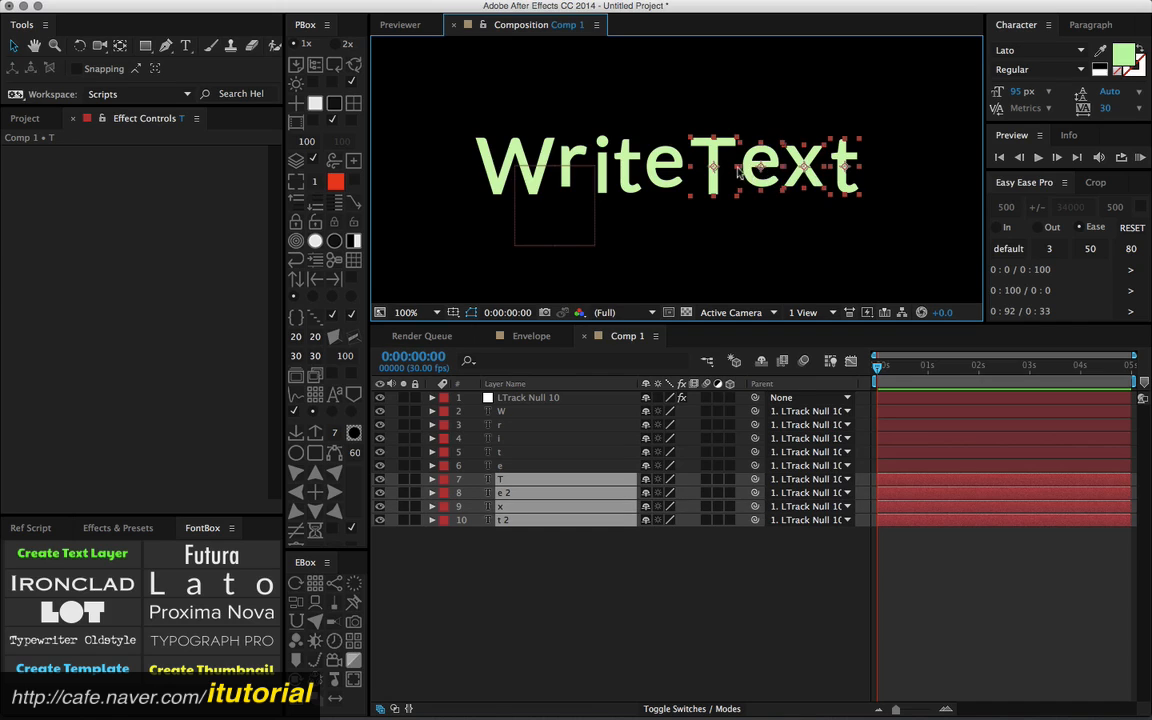
drag(714, 170, 742, 186)
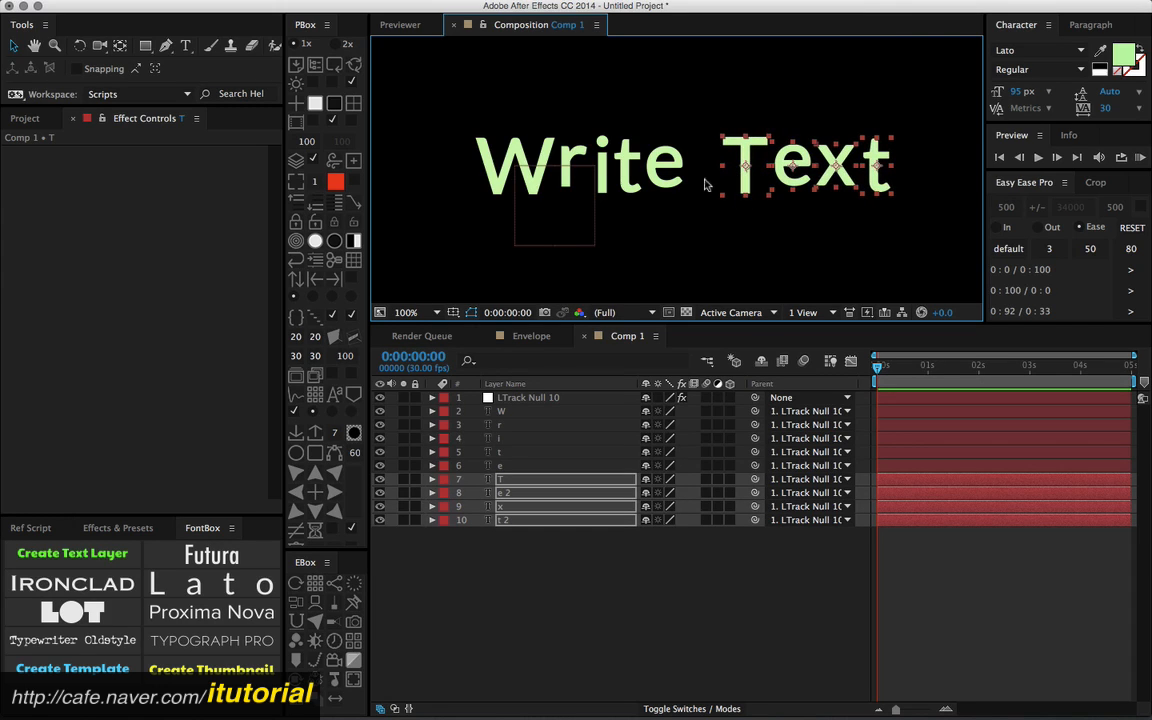
Step: Set the letter null's Tracking to -3 to tighten the letter spacing
click(507, 562)
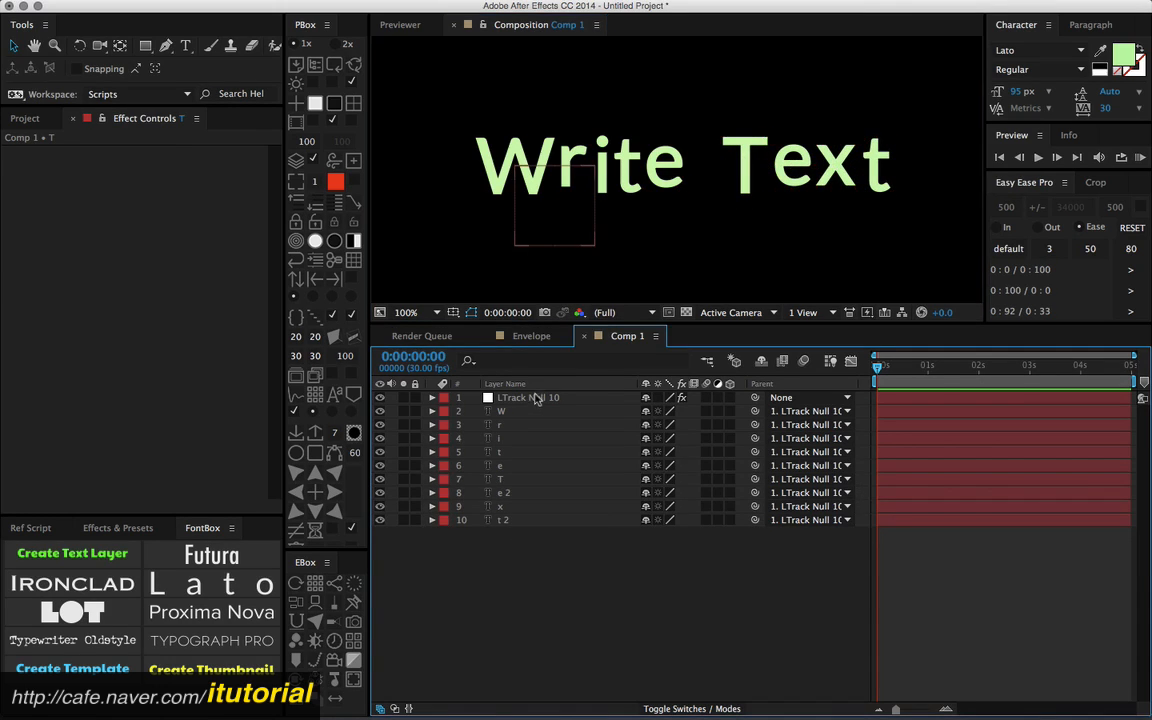
click(530, 397)
mouse_move(160, 165)
mouse_down()
mouse_move(186, 164)
mouse_move(165, 164)
mouse_up()
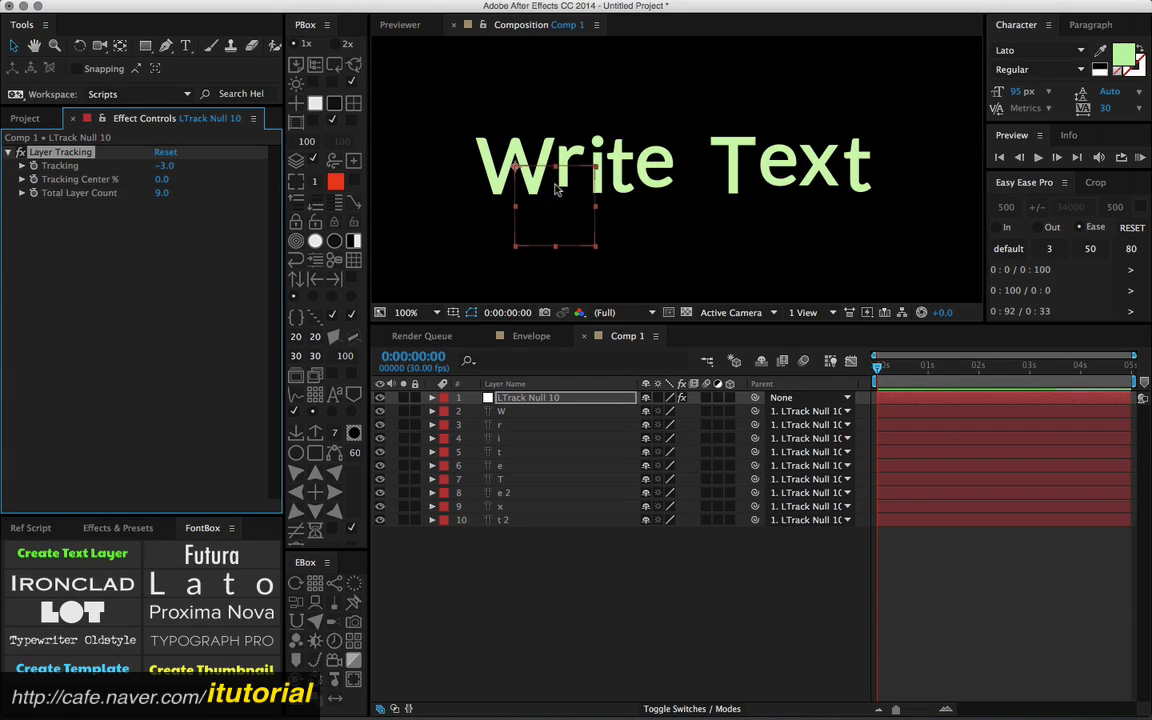
Step: Set the letter null's Tracking Center % to 50 and widen its Tracking to 18
click(162, 179)
text(50)
key(Return)
mouse_move(160, 165)
mouse_down()
mouse_move(215, 167)
mouse_move(173, 167)
mouse_up()
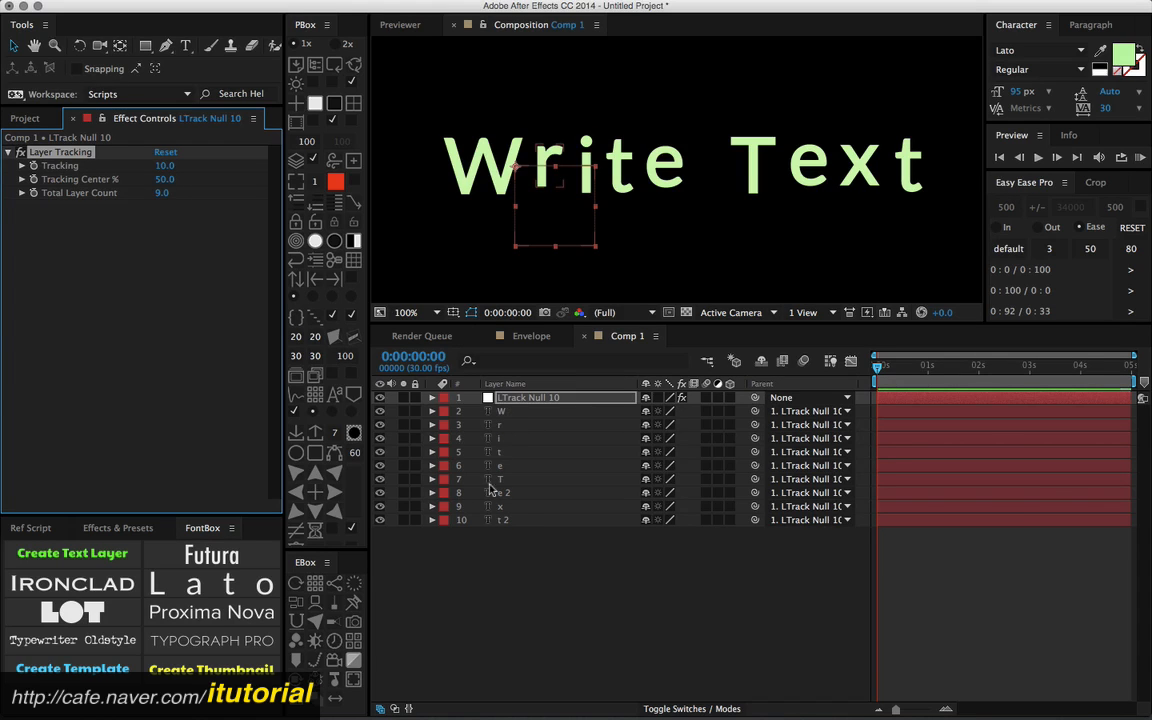
mouse_move(168, 168)
mouse_down()
mouse_move(200, 167)
mouse_move(175, 165)
mouse_up()
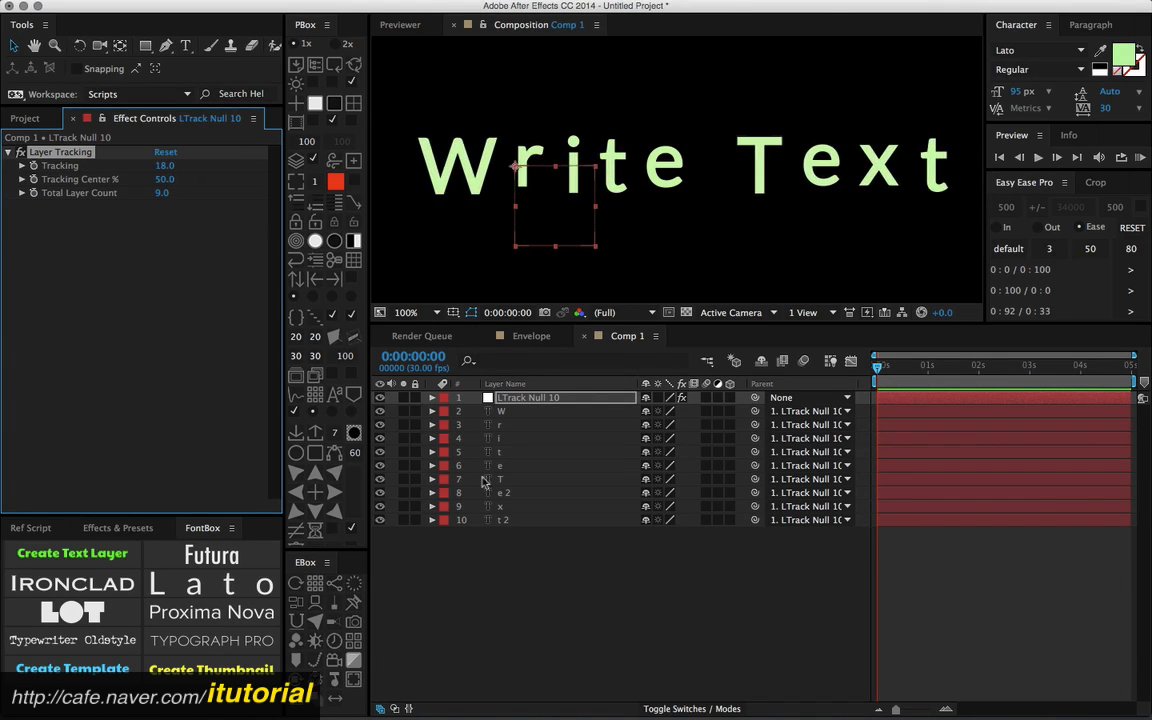
Step: Delete the tracking null and all letter layers from Comp 1
click(522, 553)
key(ctrl+a)
key(Delete)
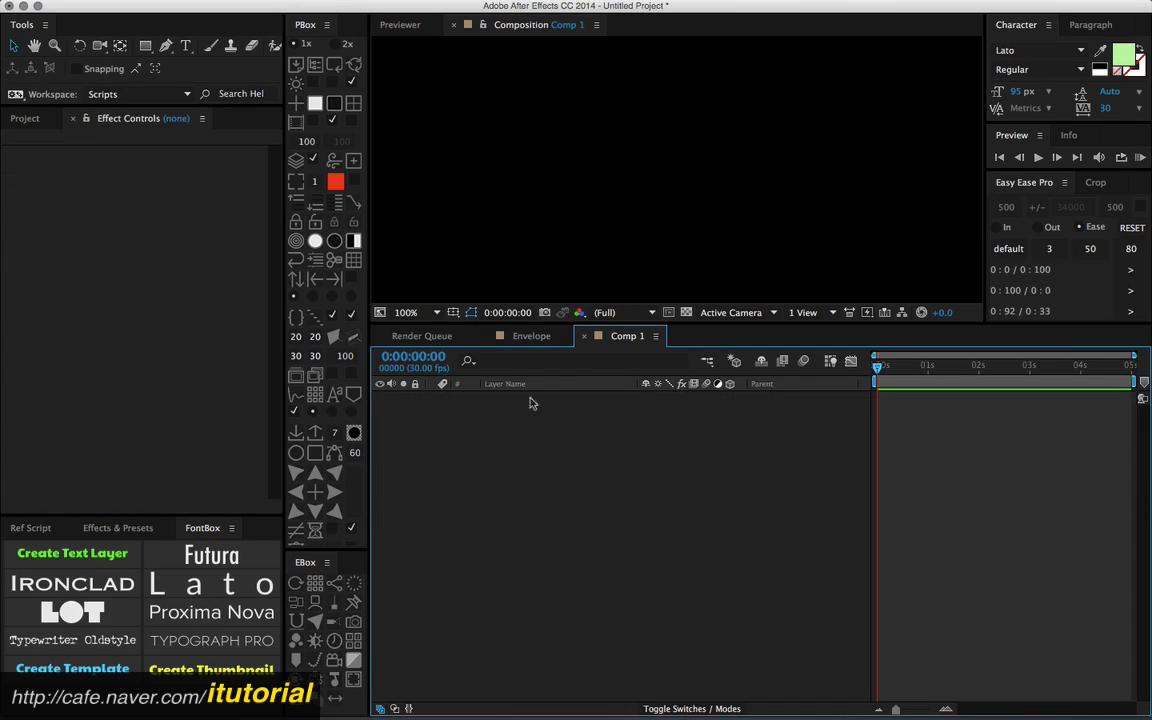
Step: Review the Envelope composition's animation up to 0:00:02:08, then return to Comp 1
click(531, 336)
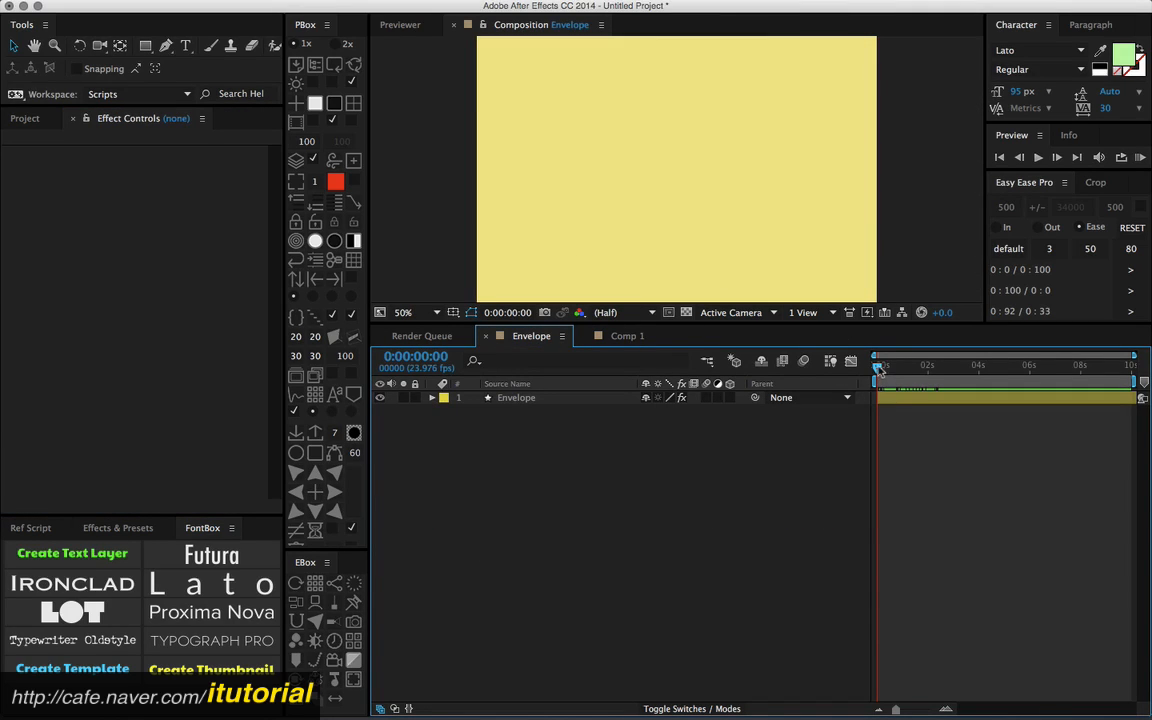
click(908, 366)
drag(908, 366, 935, 367)
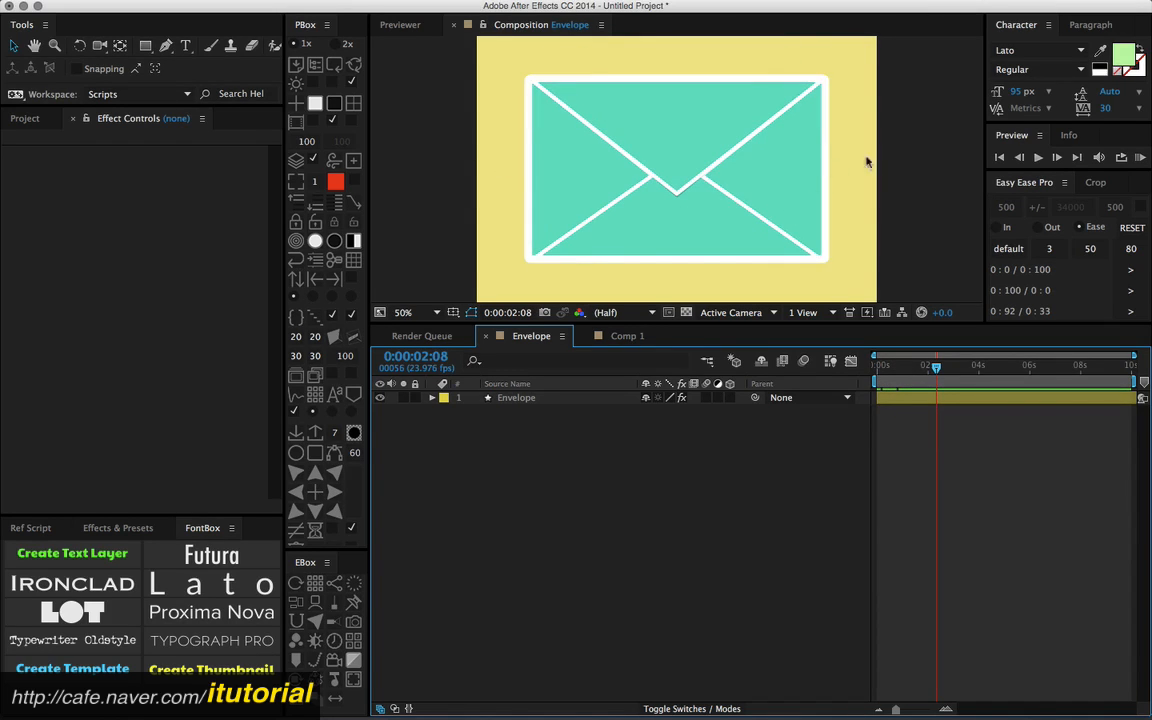
click(597, 338)
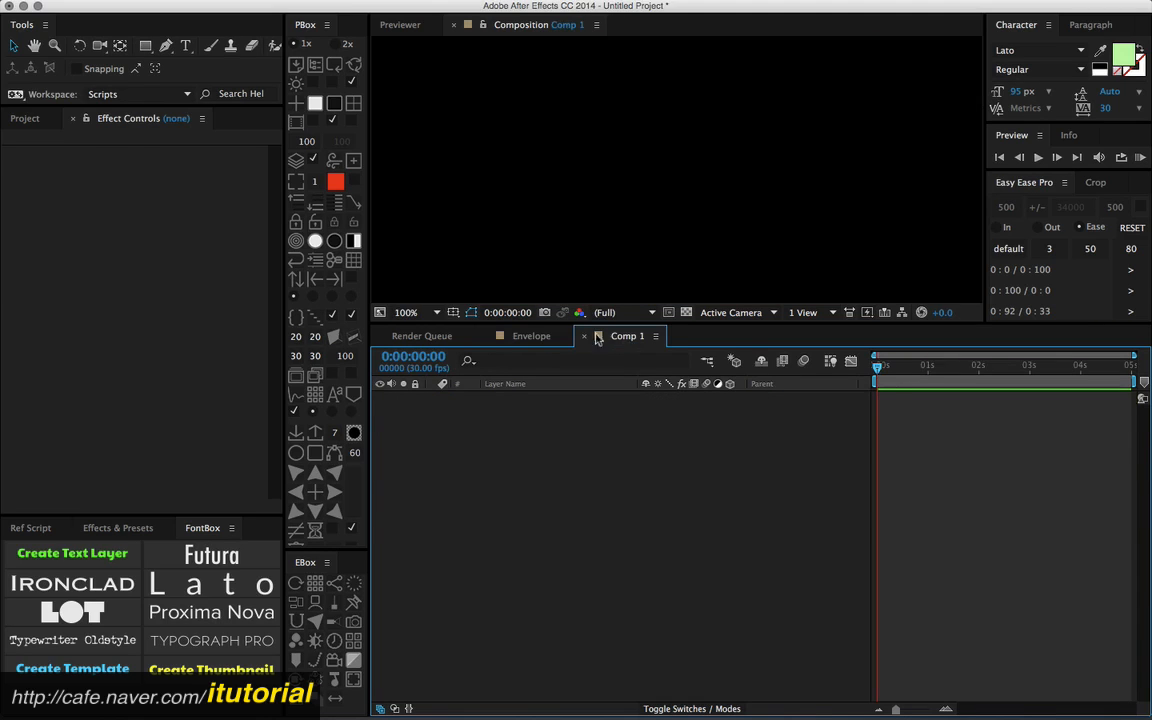
Step: Add the Envelope composition from the icon folder's Everyday Crap subfolder to Comp 1 as a layer
click(40, 121)
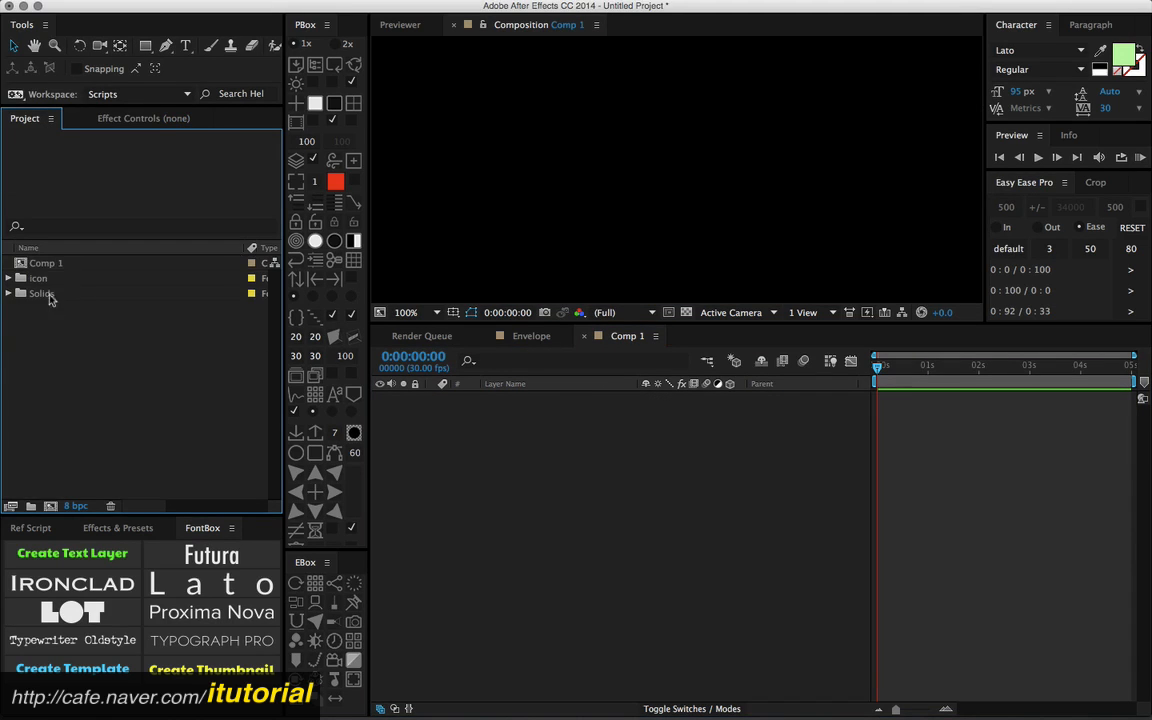
click(48, 265)
click(8, 278)
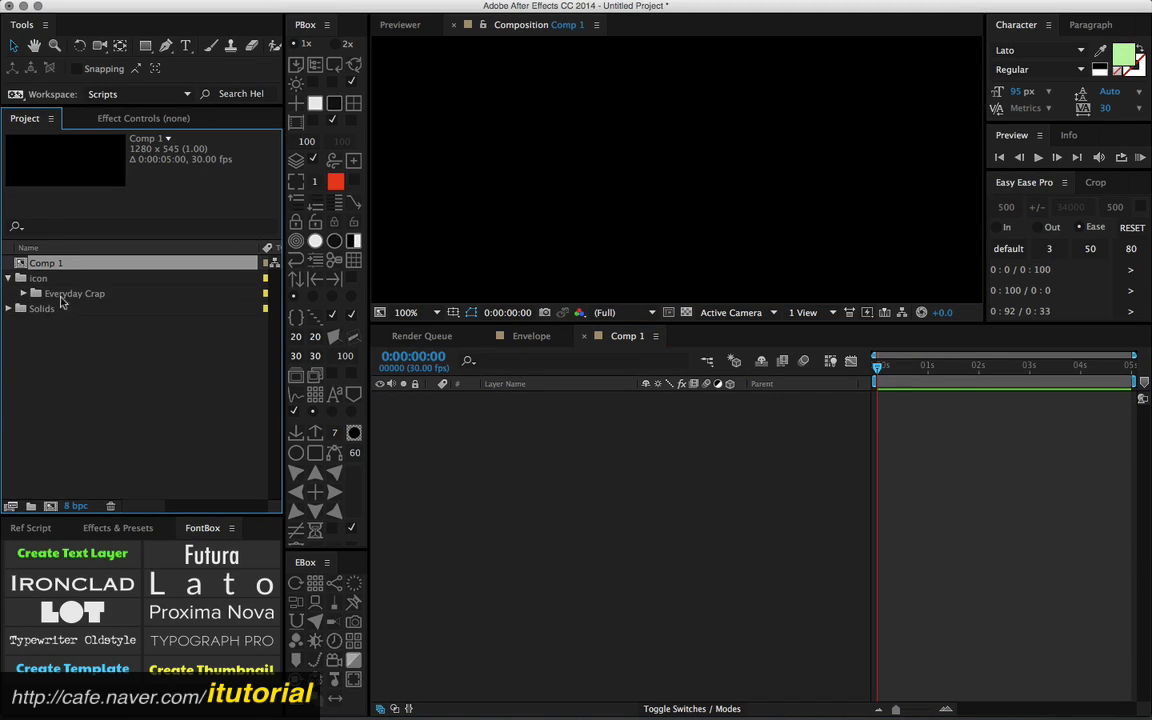
click(22, 293)
drag(75, 308, 460, 410)
click(8, 278)
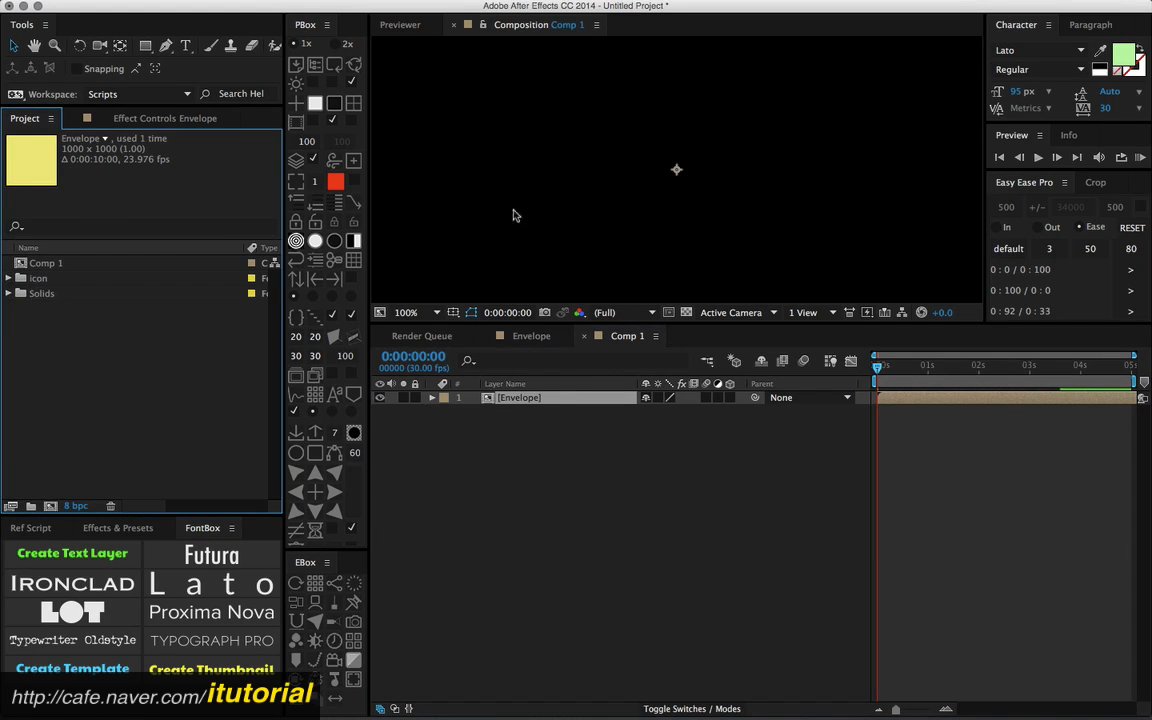
Step: Scale the Envelope layer down to 9% and move the current time to 0:00:01:03
click(913, 382)
key(space)
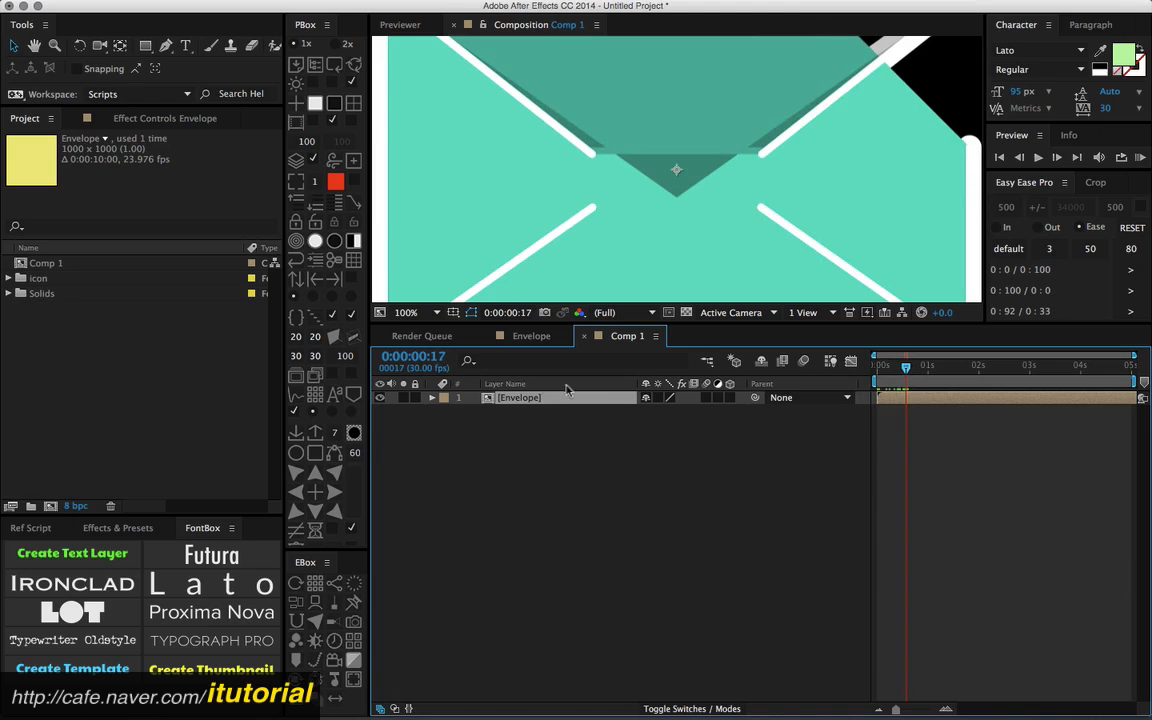
key(s)
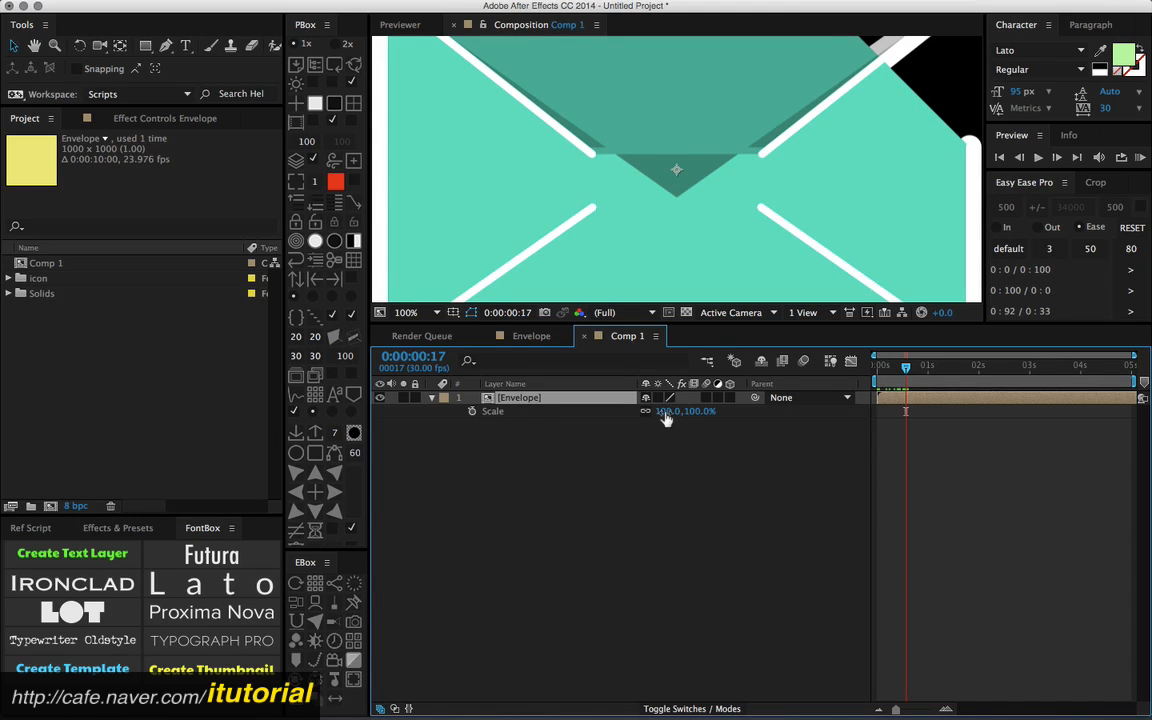
drag(674, 413, 607, 422)
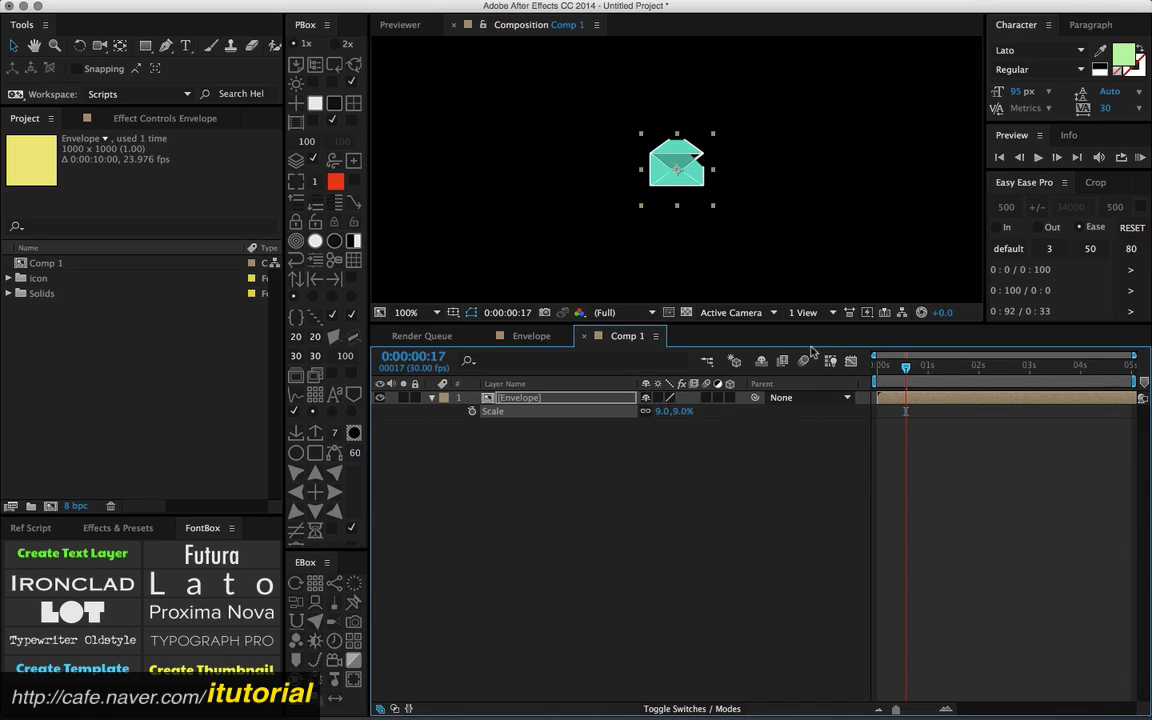
click(878, 368)
drag(915, 368, 932, 368)
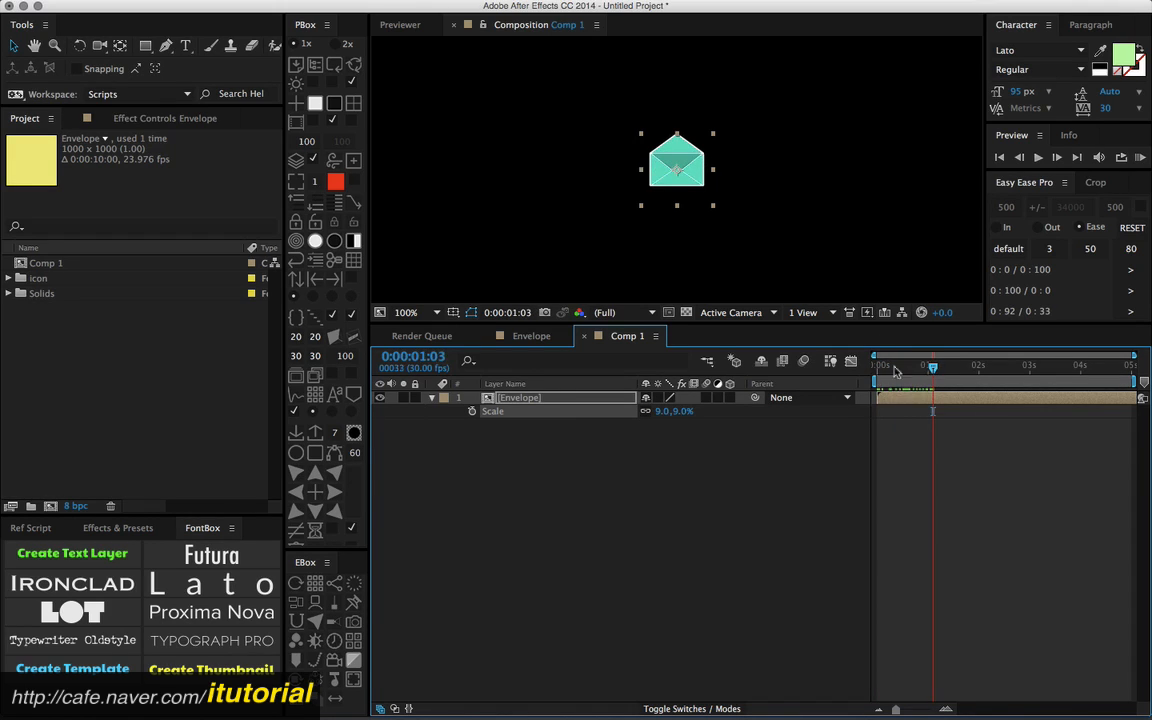
Step: Duplicate the Envelope layer six times to get seven envelopes
click(522, 399)
click(434, 398)
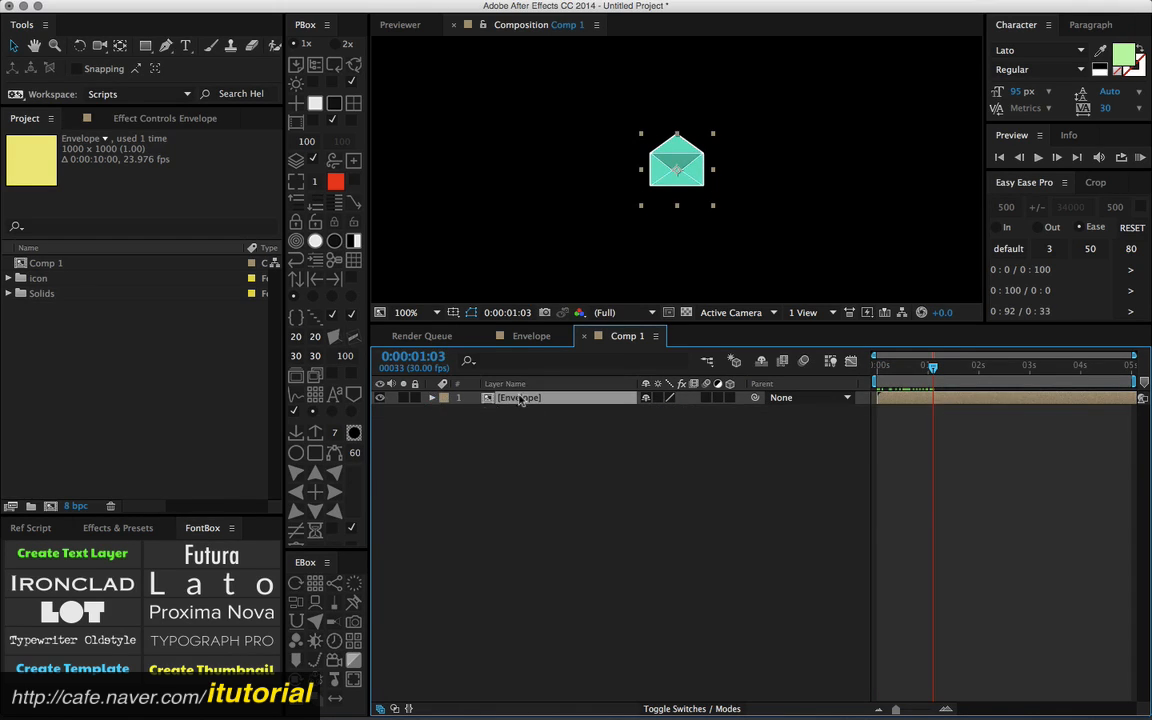
key(super+d)
key(super+d)
key(super+d)
key(super+d)
key(super+d)
key(super+d)
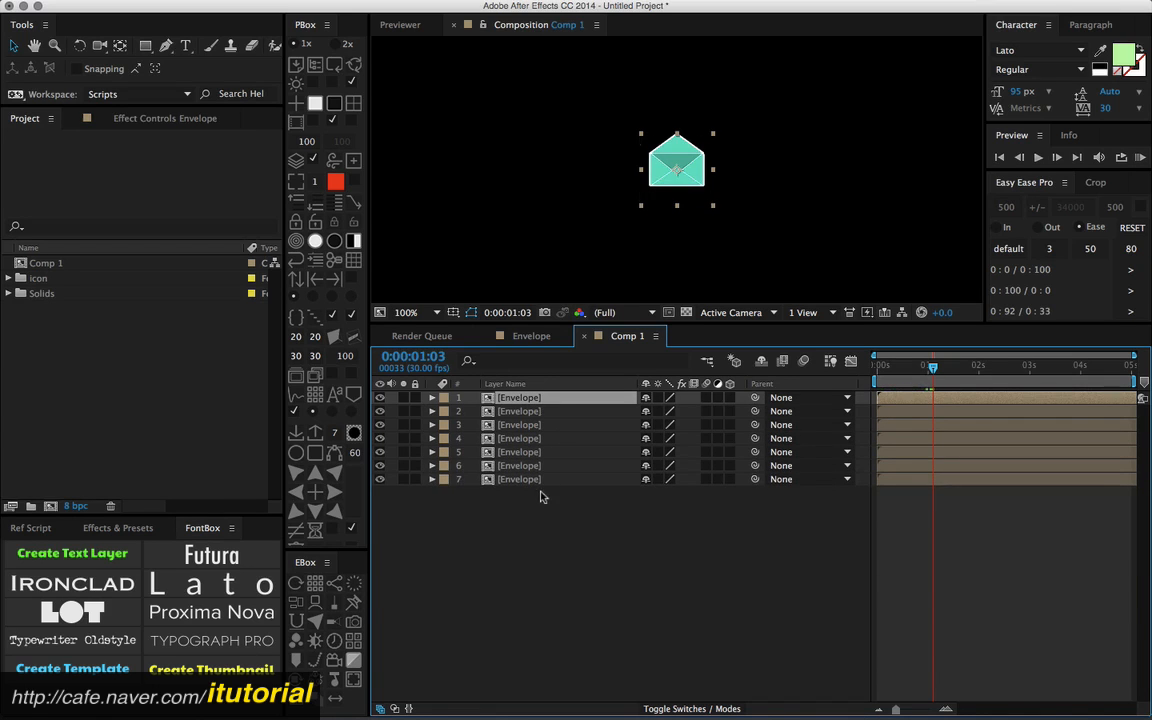
Step: Apply the Layer Tracking script to all seven Envelope layers and move its null so the row sits mid-composition
drag(541, 507, 518, 402)
click(301, 578)
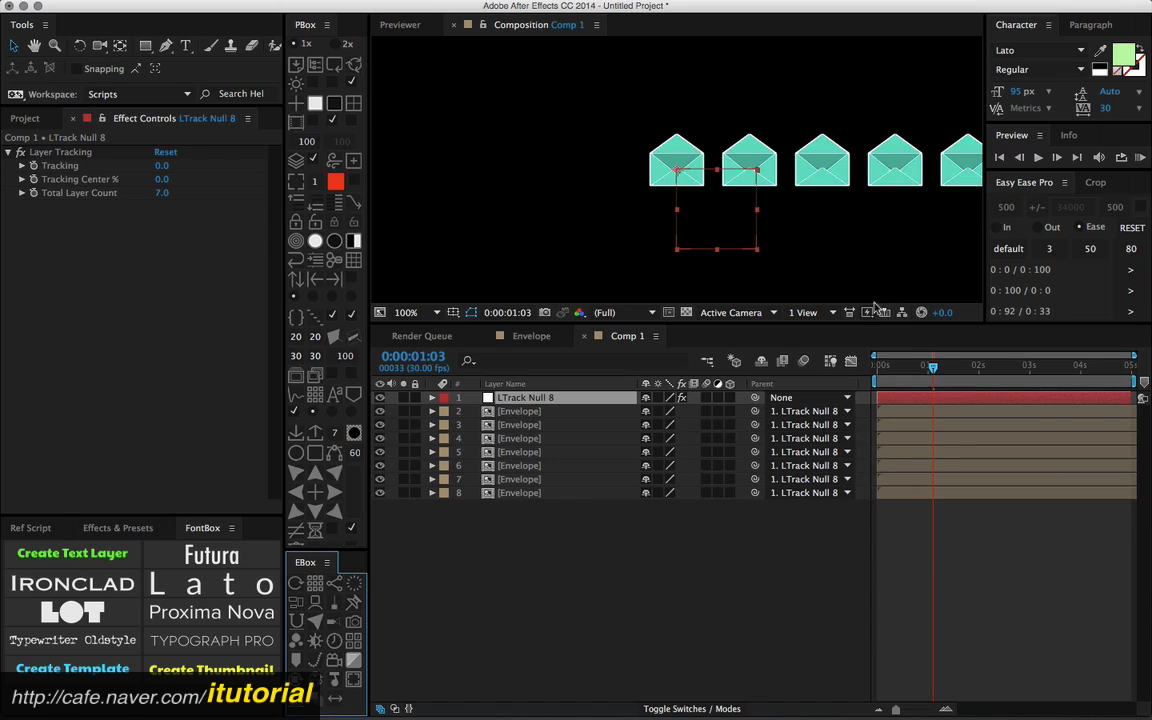
drag(716, 230, 559, 220)
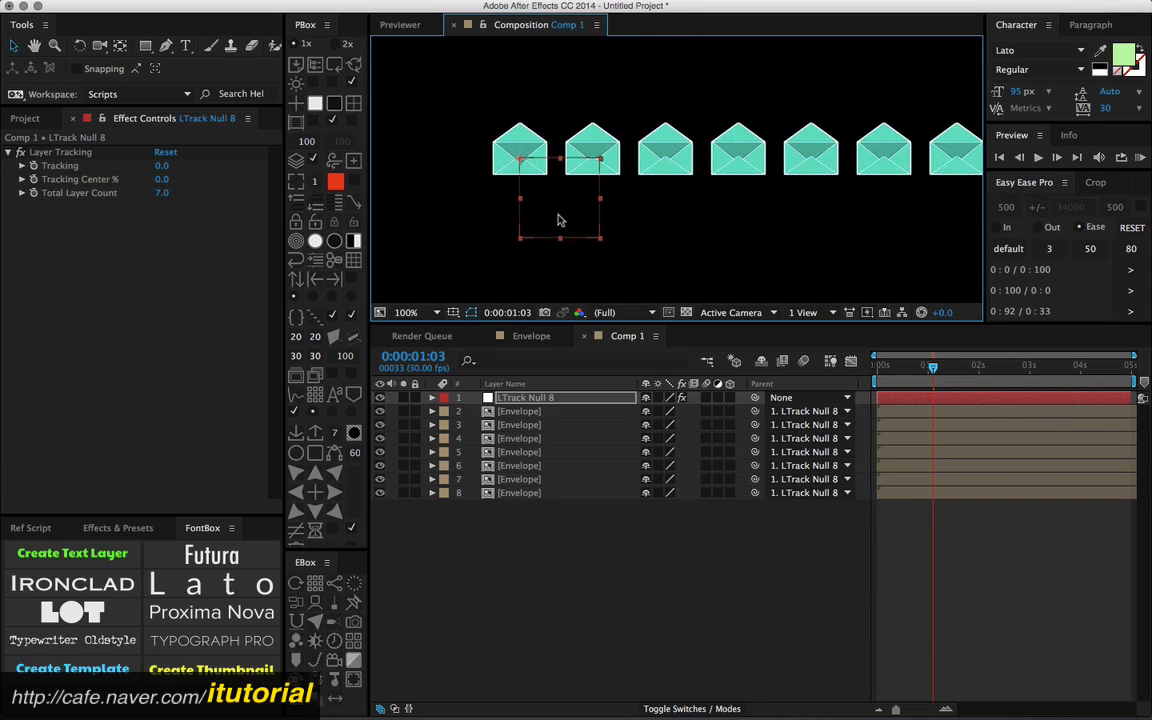
key(comma)
drag(623, 193, 598, 201)
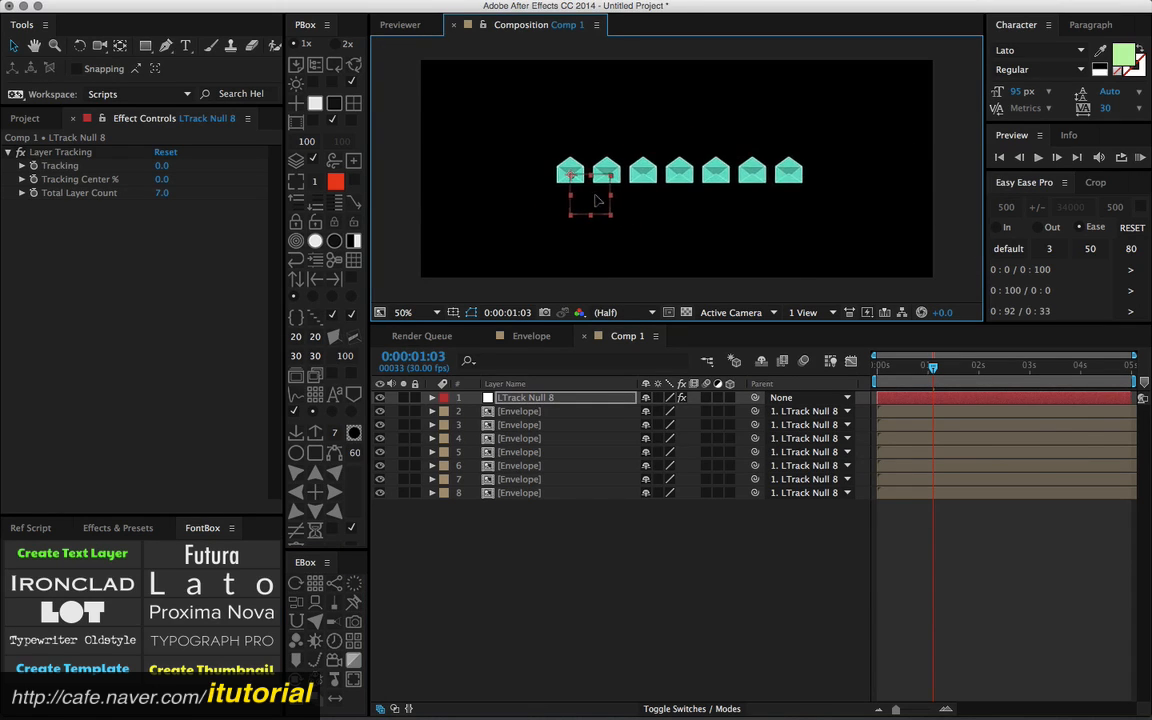
Step: Set the envelope null's Tracking Center % to 50 and its Tracking to -15
click(161, 179)
text(50)
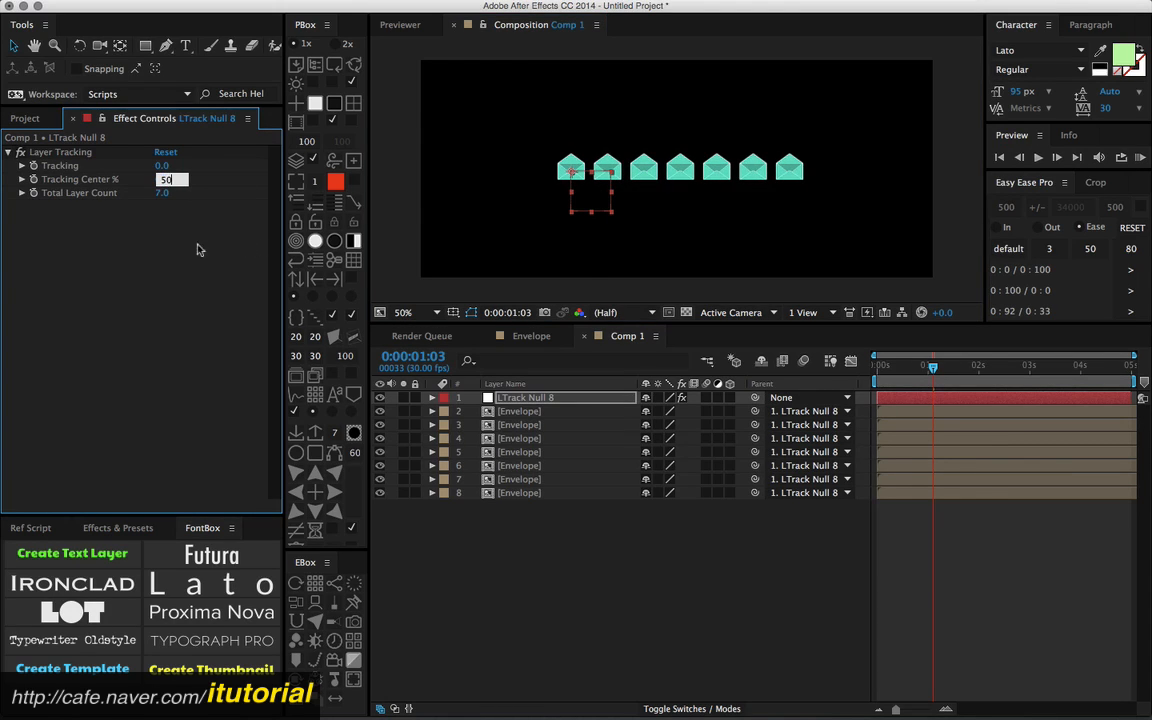
key(Return)
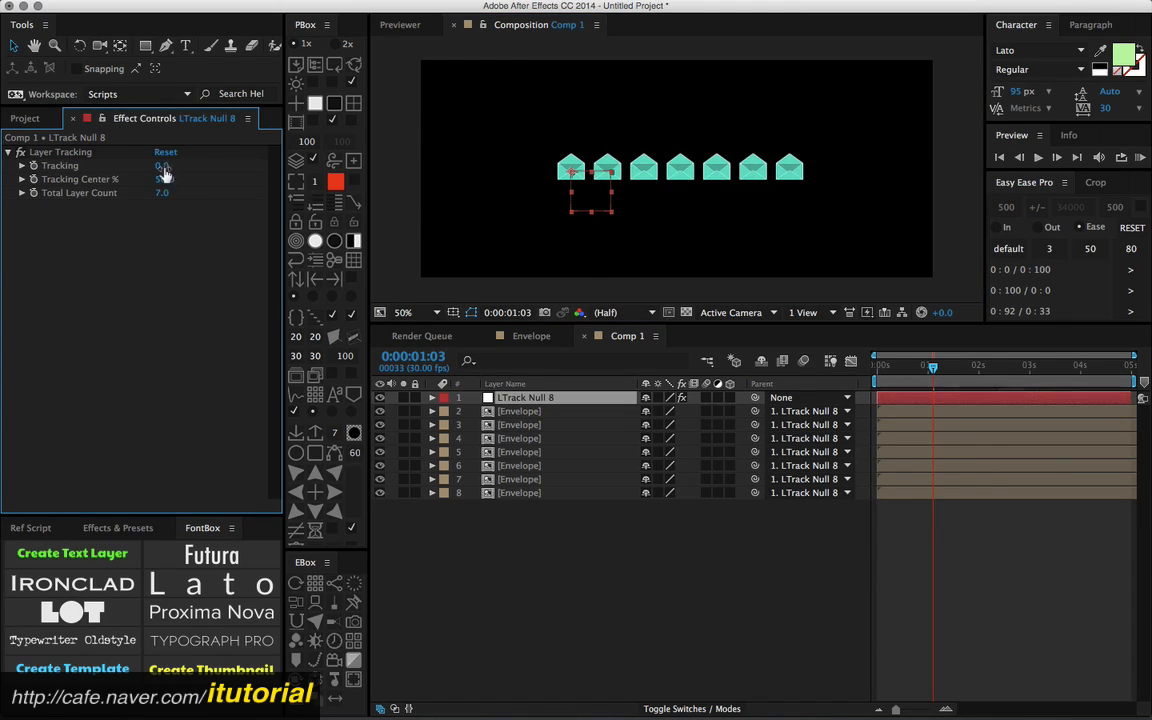
drag(160, 170, 225, 160)
drag(895, 366, 925, 372)
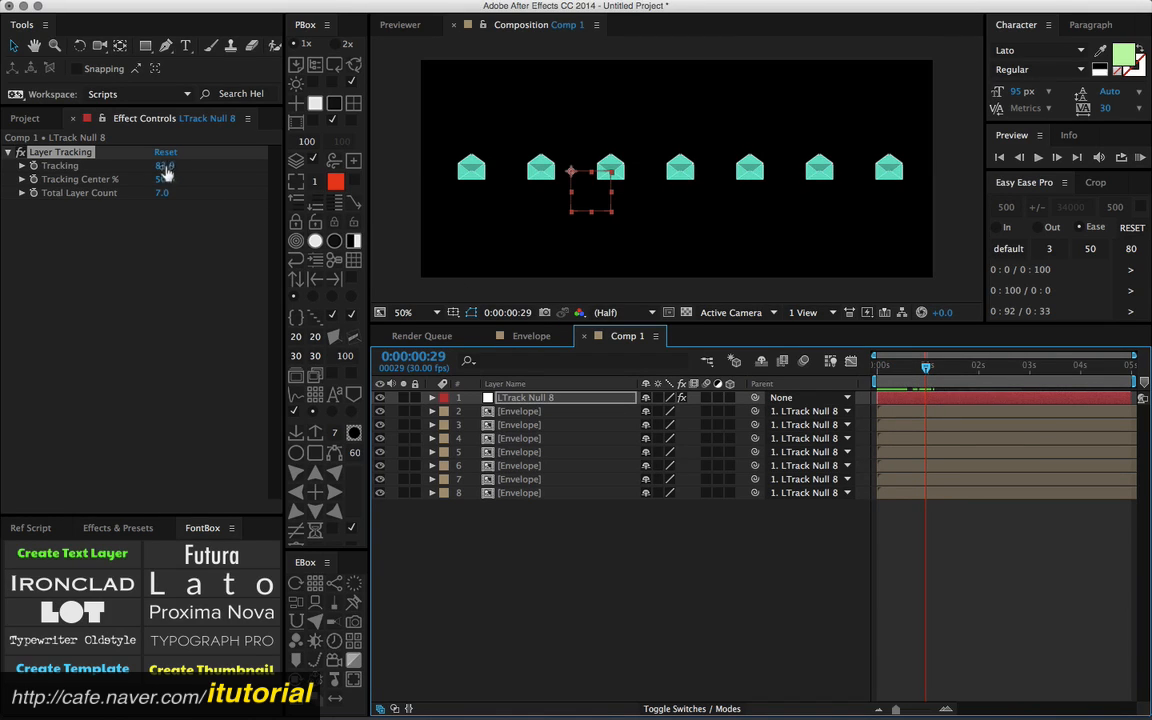
mouse_move(162, 167)
mouse_down()
mouse_move(104, 173)
mouse_move(158, 166)
mouse_move(130, 175)
mouse_up()
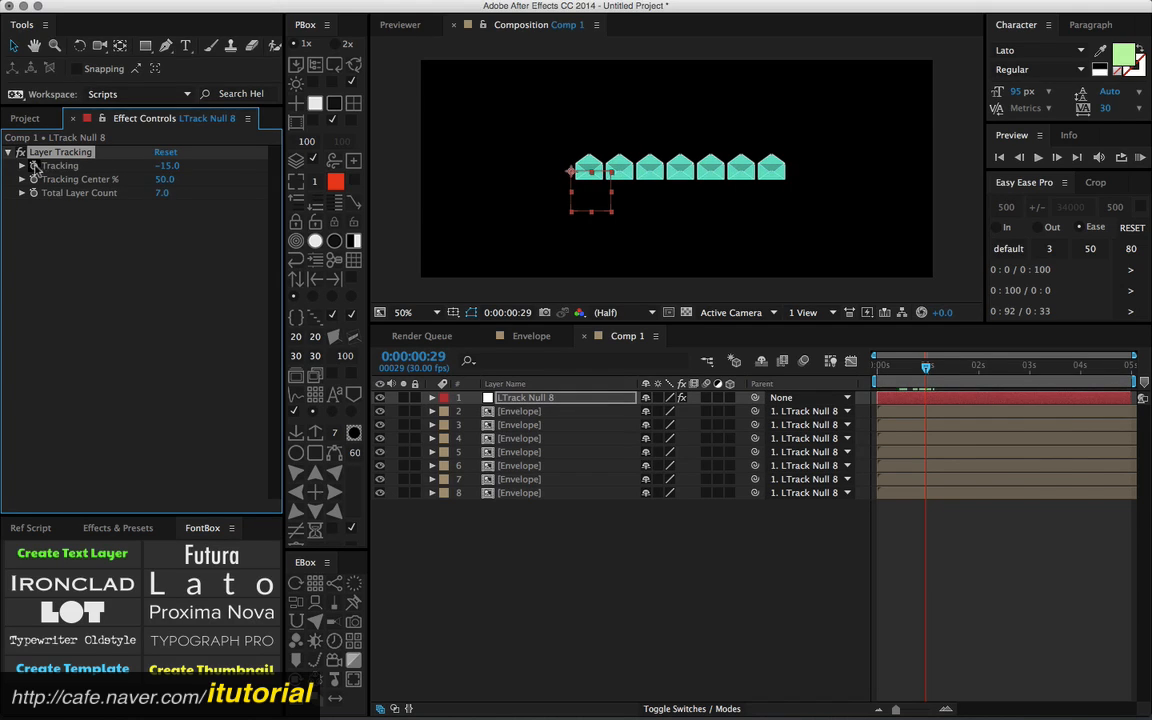
Step: Animate the envelope null's Tracking from 175 at the first frame to -15 at 0:00:00:29, and preview the motion
drag(920, 371, 857, 368)
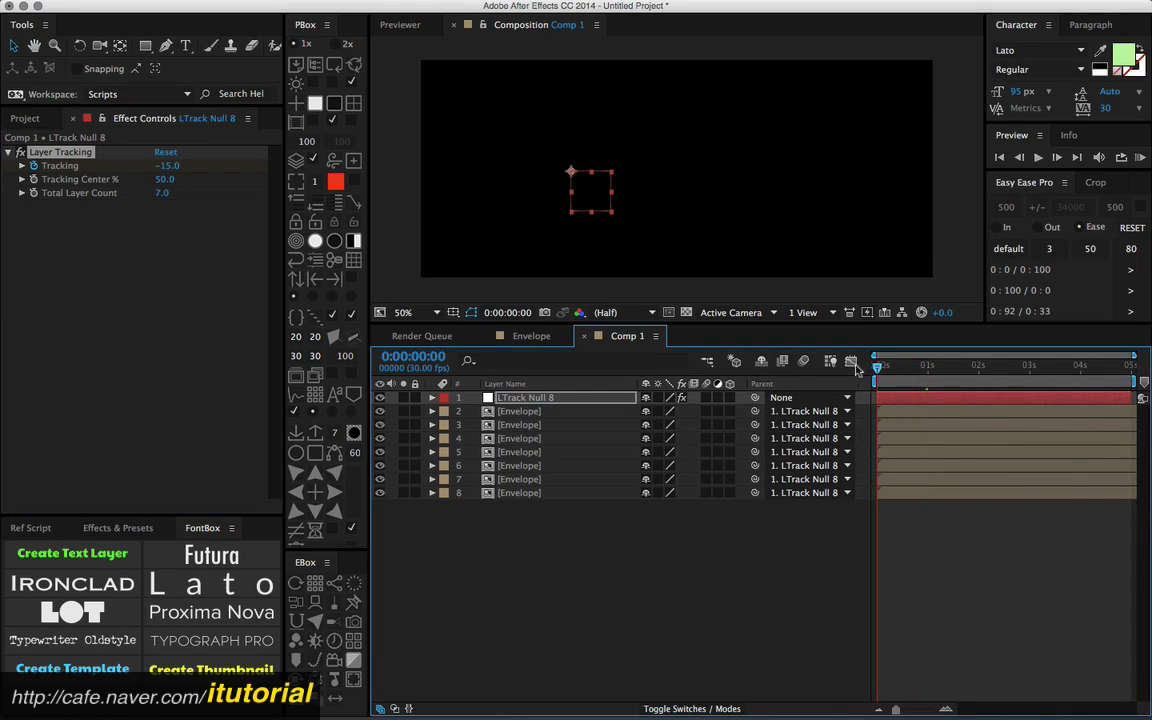
click(168, 165)
text(171)
key(Return)
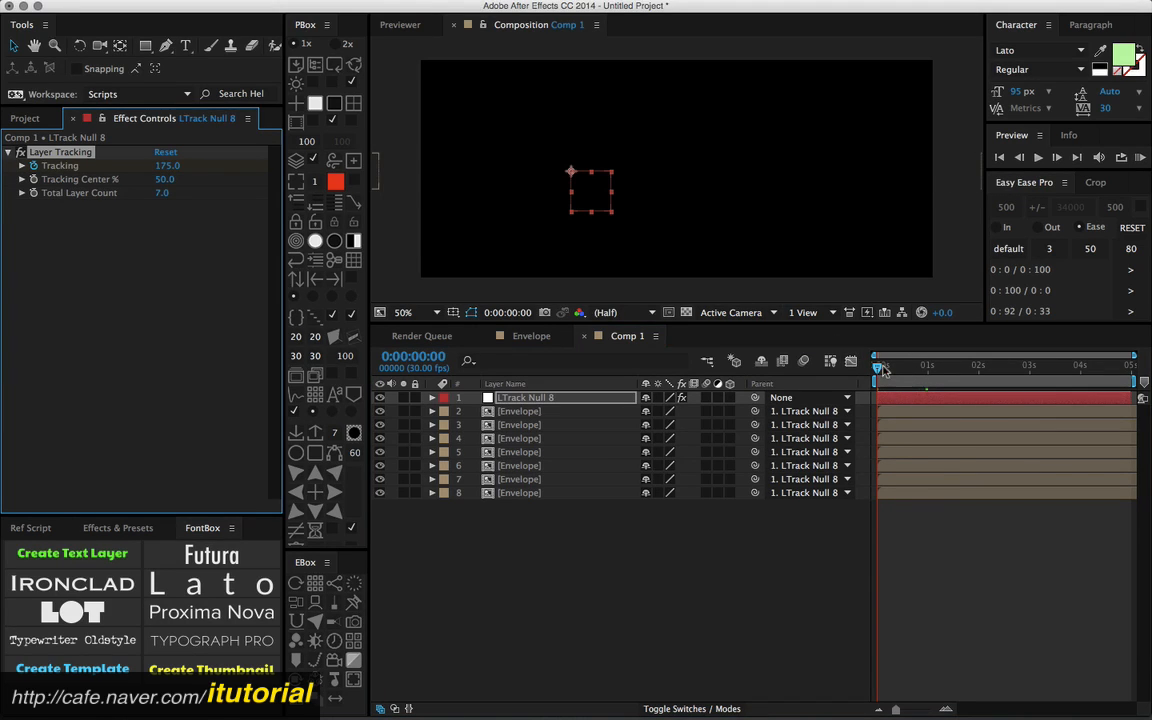
drag(878, 368, 933, 384)
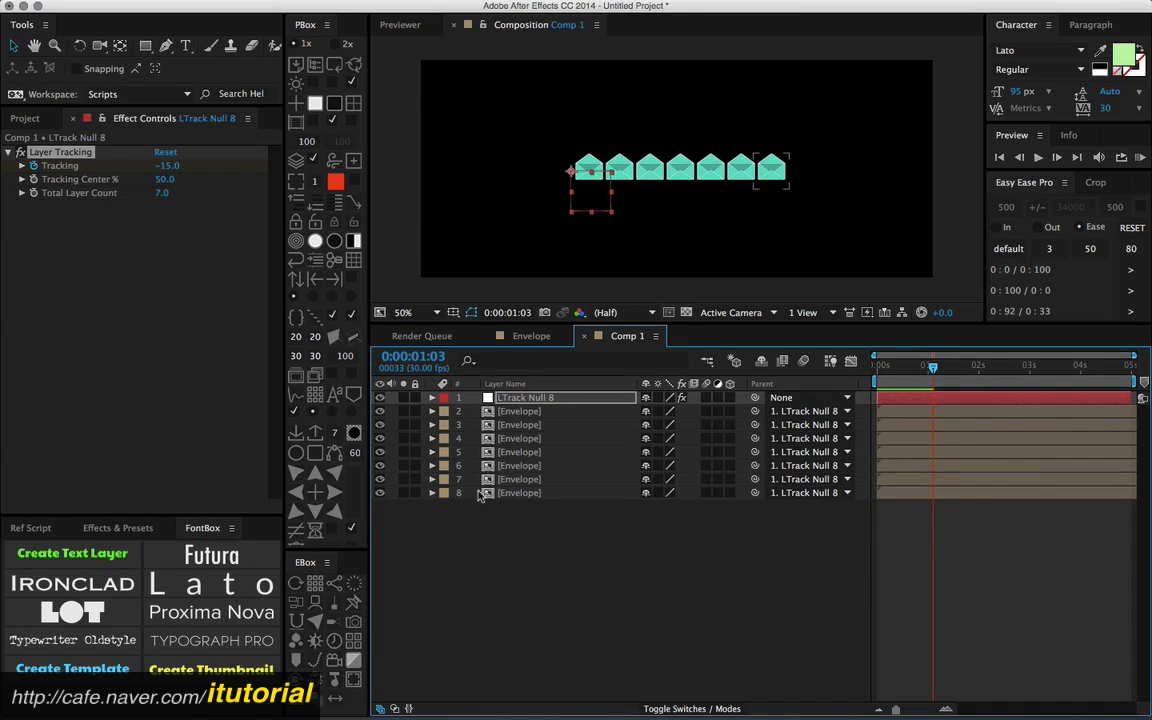
Step: Select the seven Envelope layers and review their spacing animation from the start to 0:00:01:08
click(518, 411)
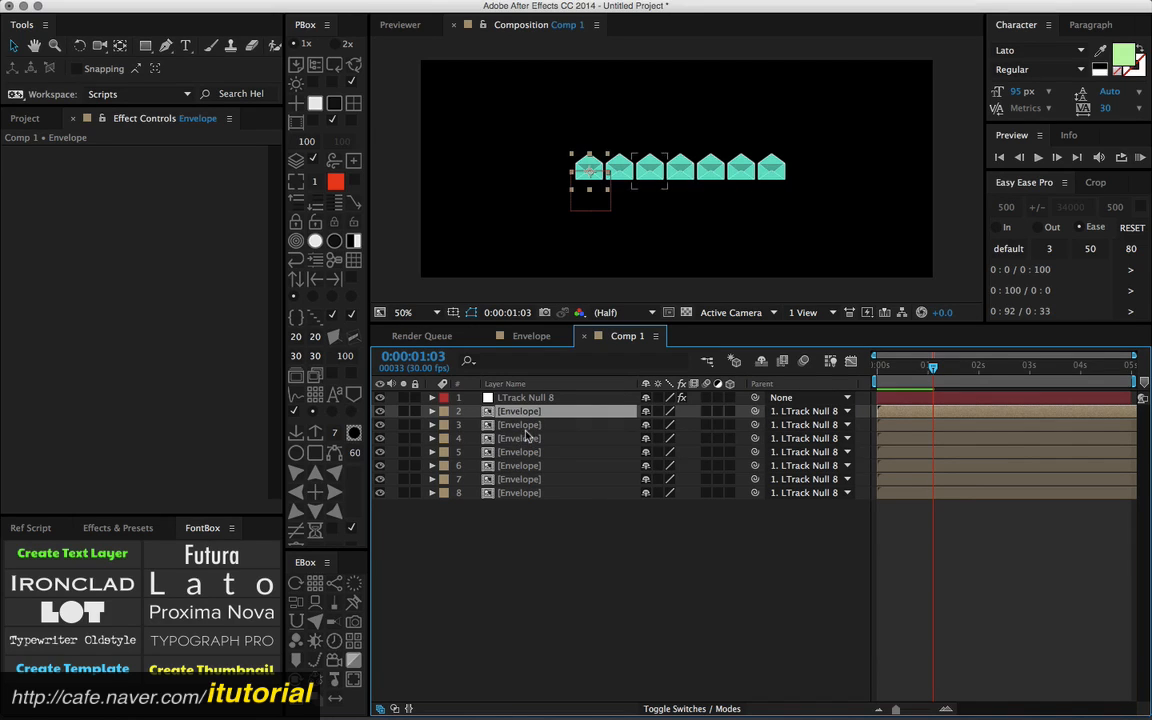
drag(530, 520, 527, 426)
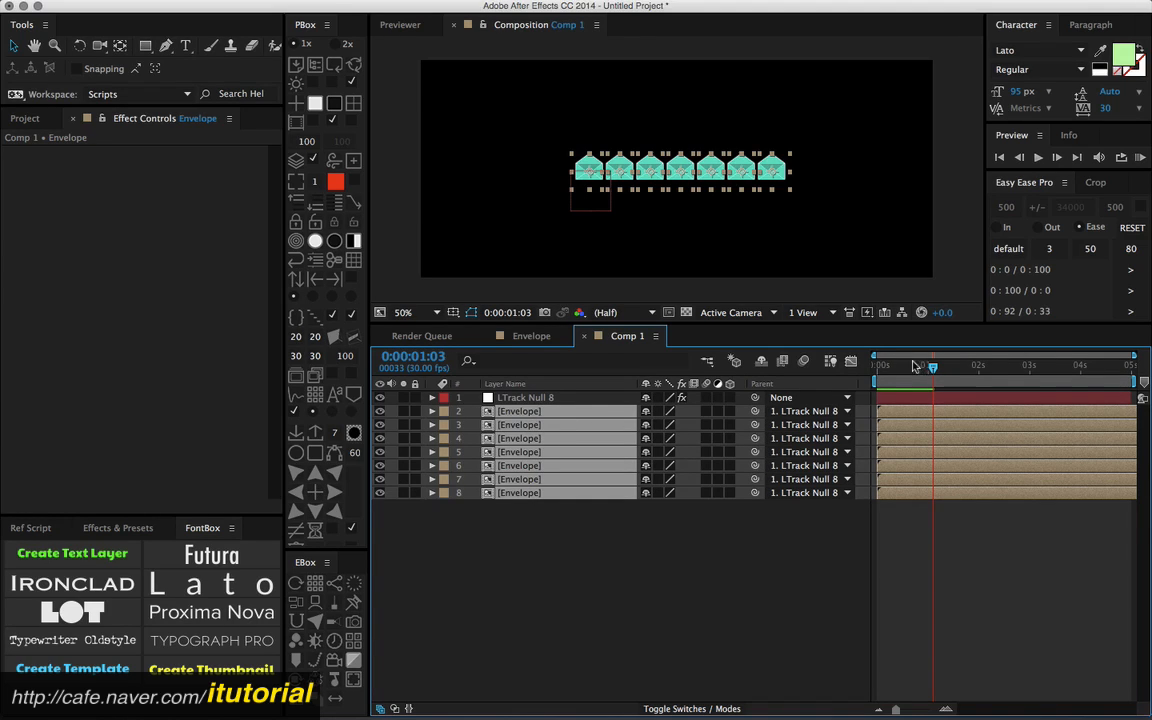
key(Home)
drag(884, 369, 941, 368)
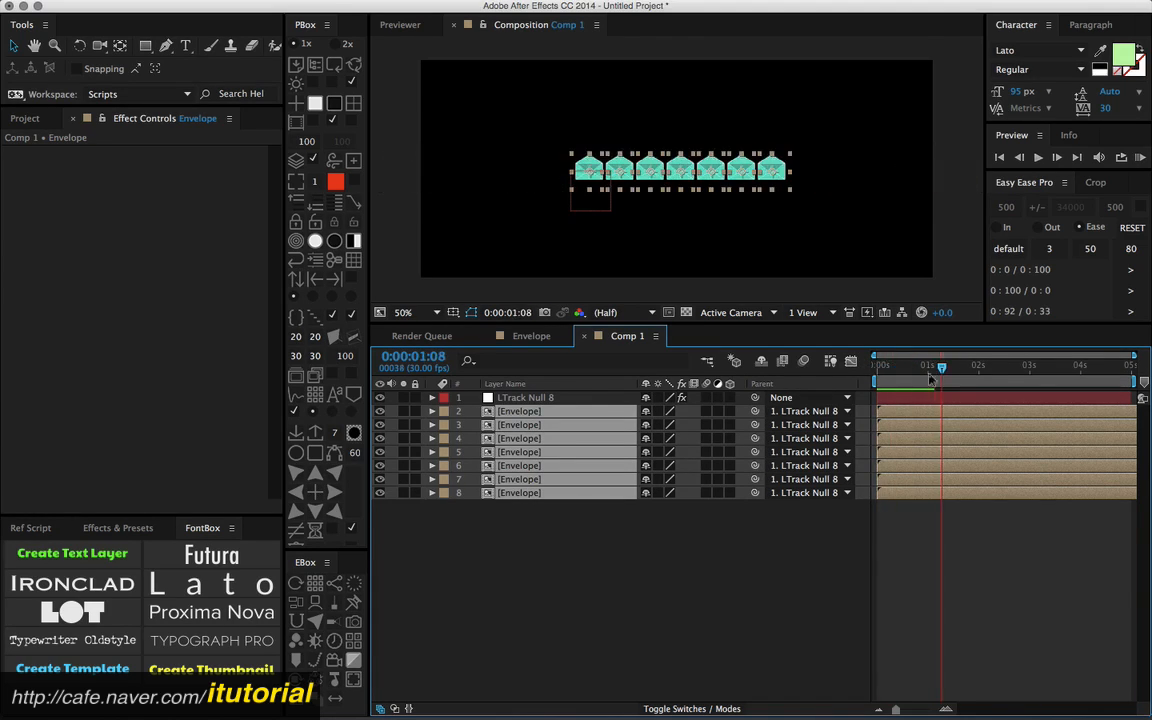
Step: Reveal the null's Tracking keyframes and delete them all
click(907, 401)
key(u)
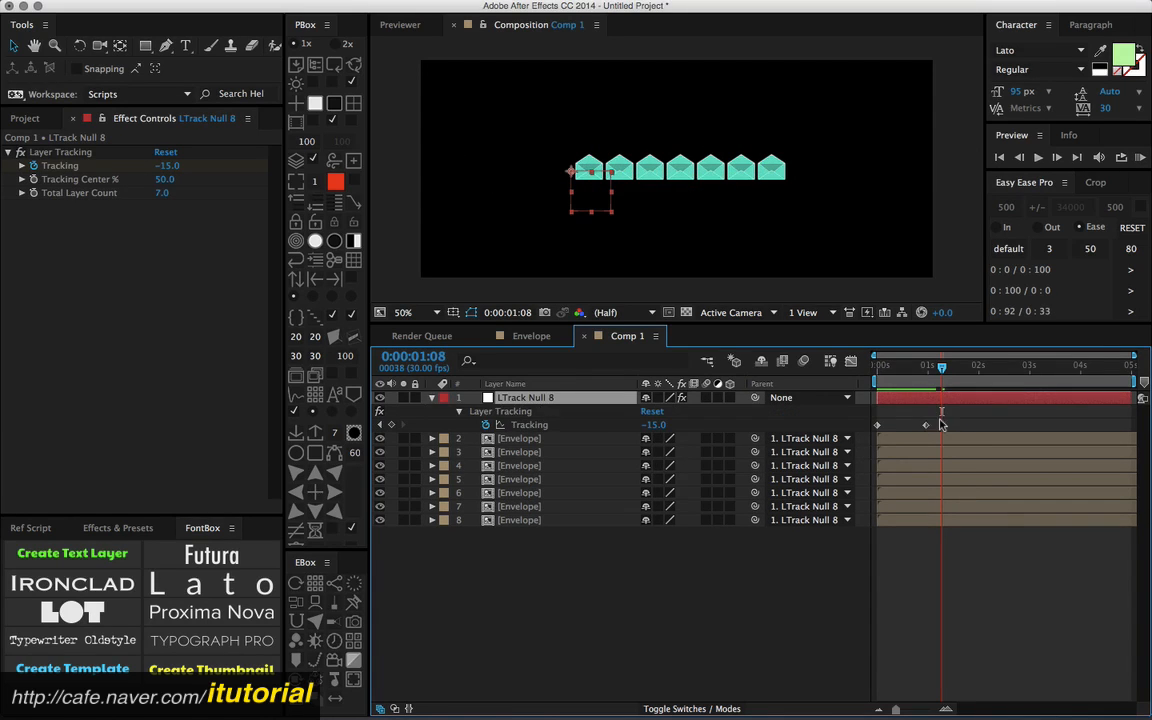
drag(947, 417, 862, 438)
key(Delete)
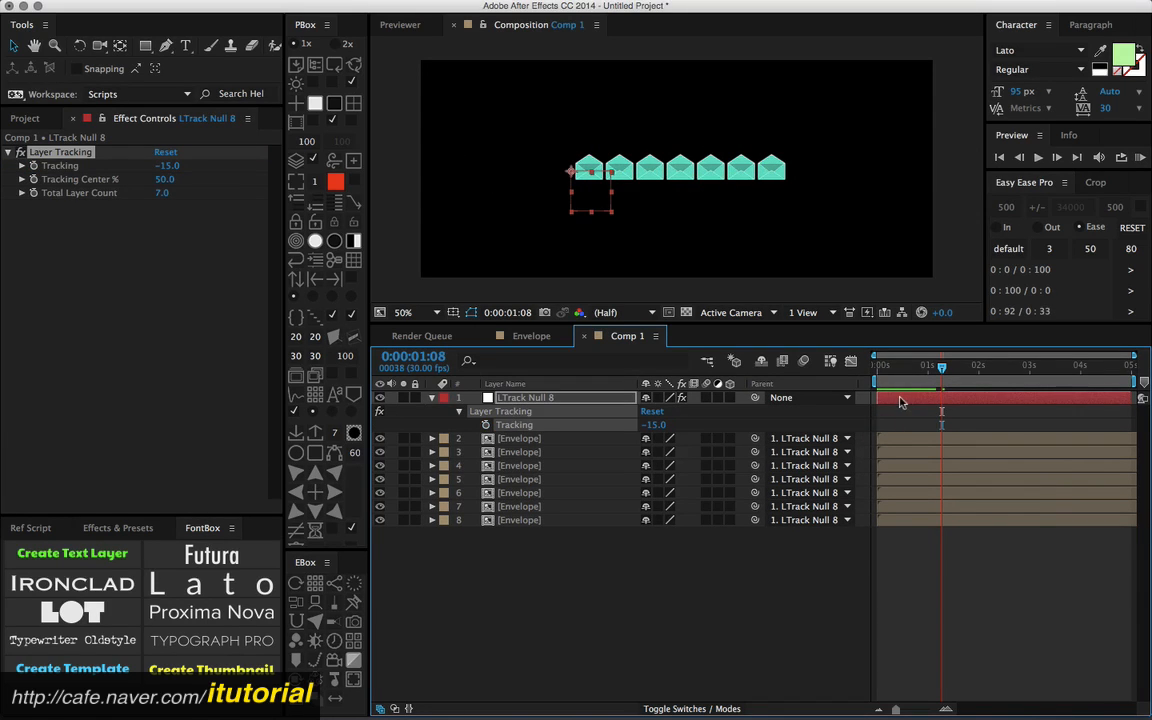
Step: Set the Scale of the second, third, fifth and sixth envelopes to 14%, 23%, 22% and 3%
click(610, 402)
drag(546, 546, 486, 432)
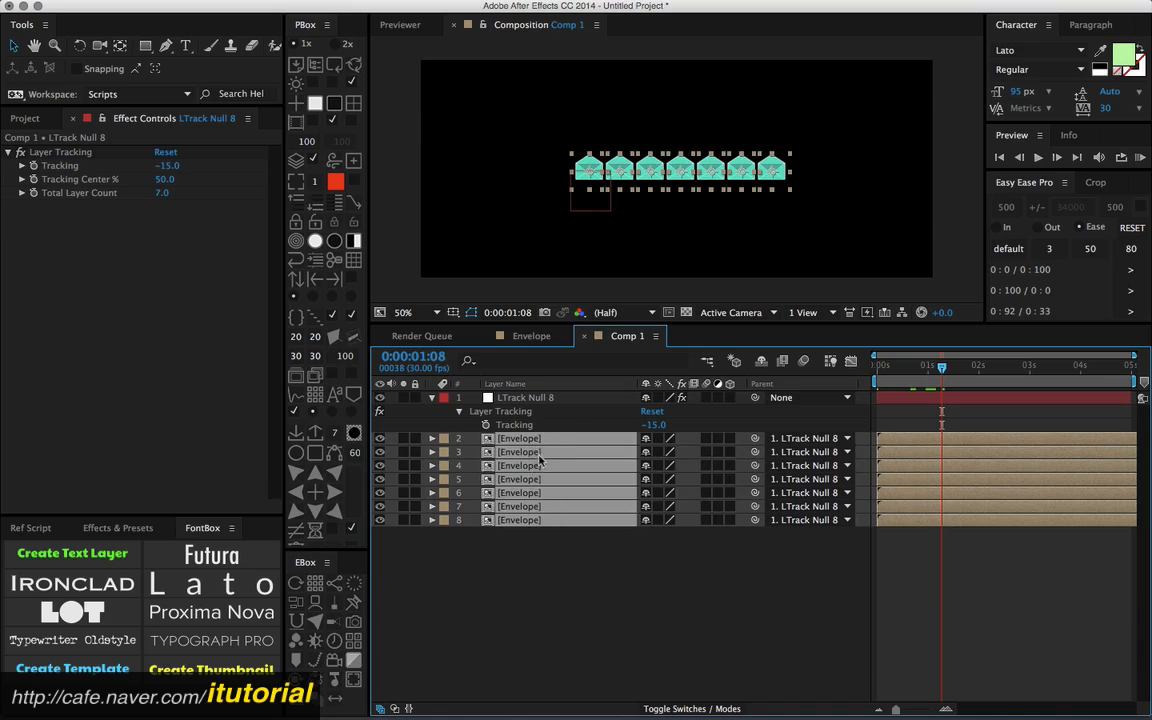
key(s)
click(612, 640)
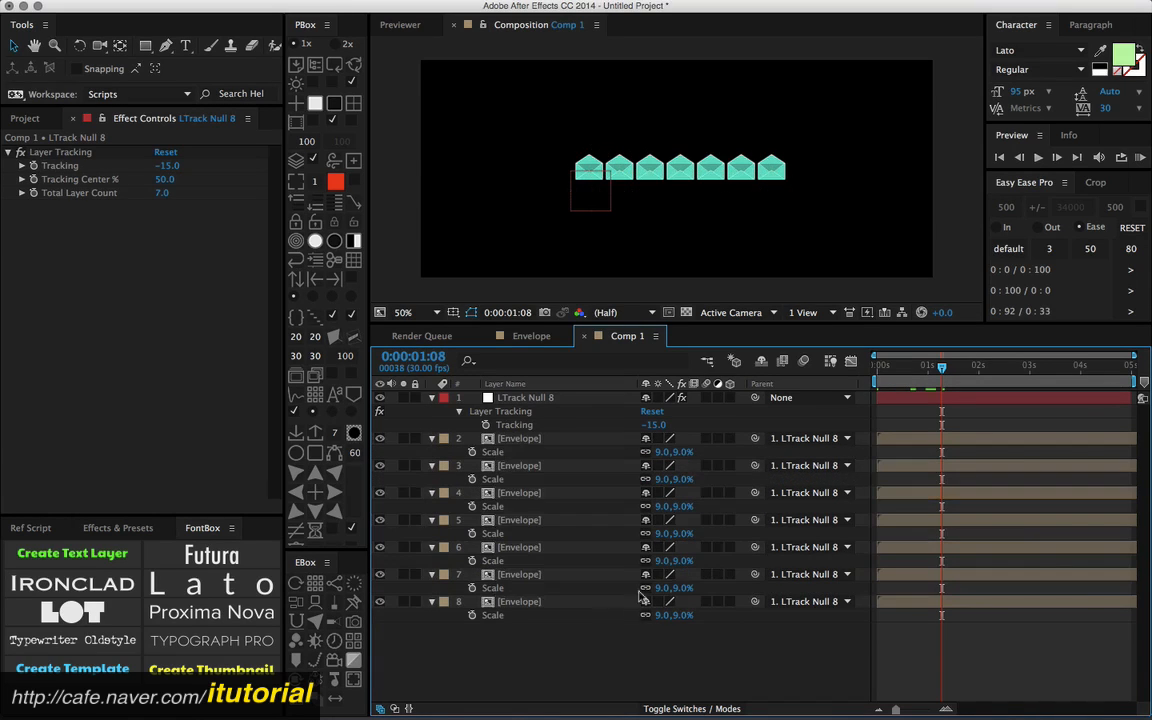
drag(663, 479, 696, 504)
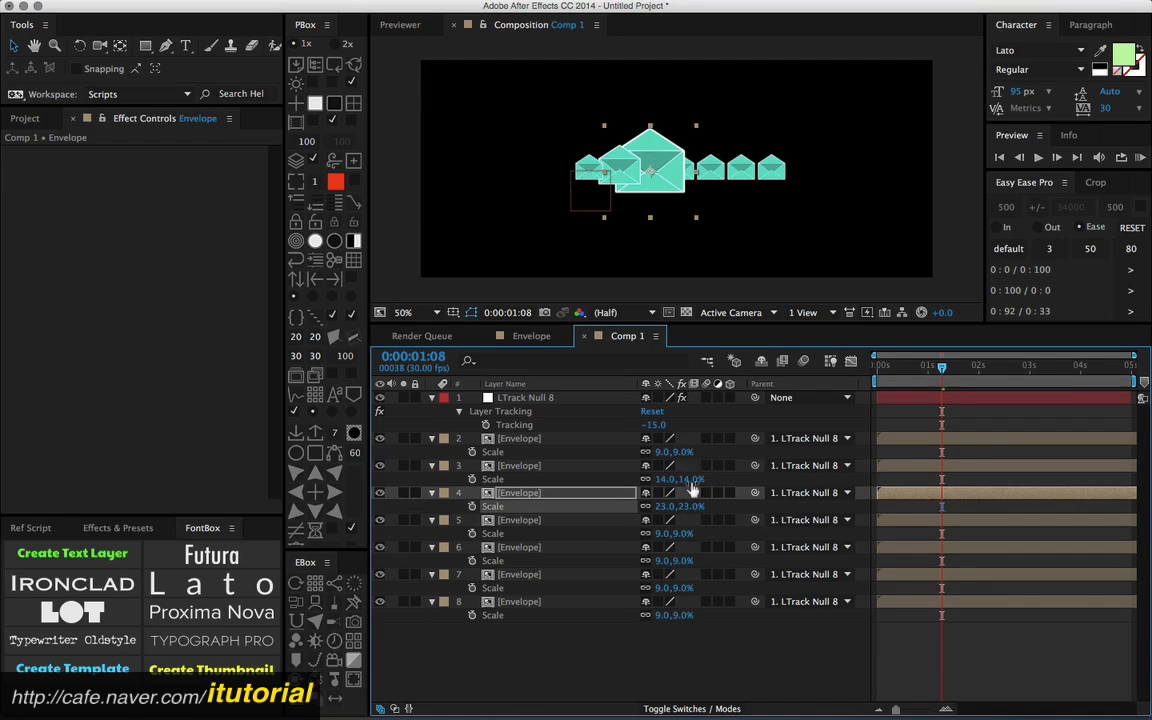
drag(679, 562, 666, 589)
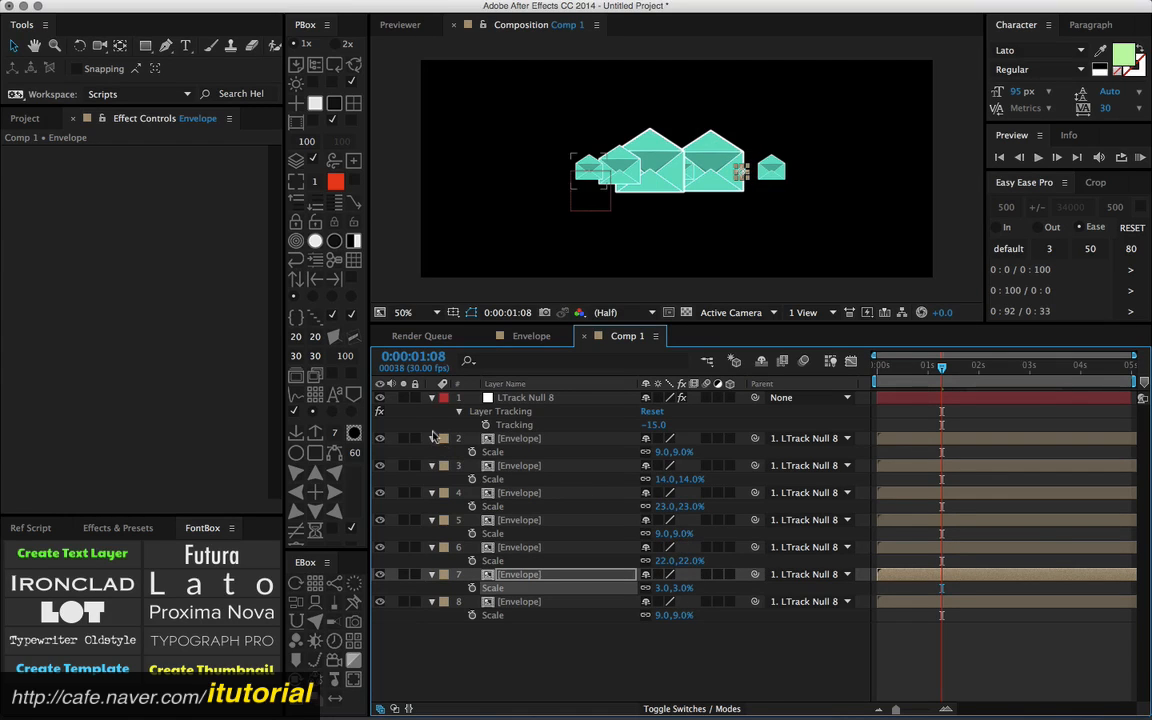
Step: Select the seven Envelope layers without the null and collapse their Scale properties
drag(530, 637, 455, 390)
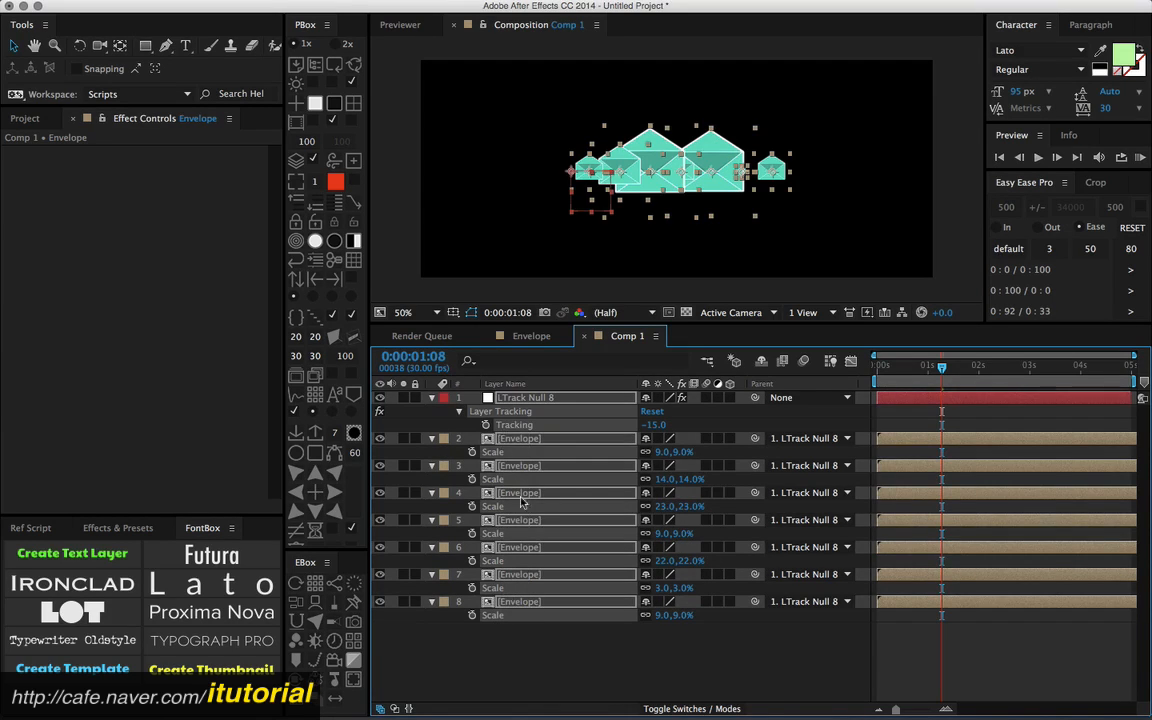
drag(521, 655, 510, 457)
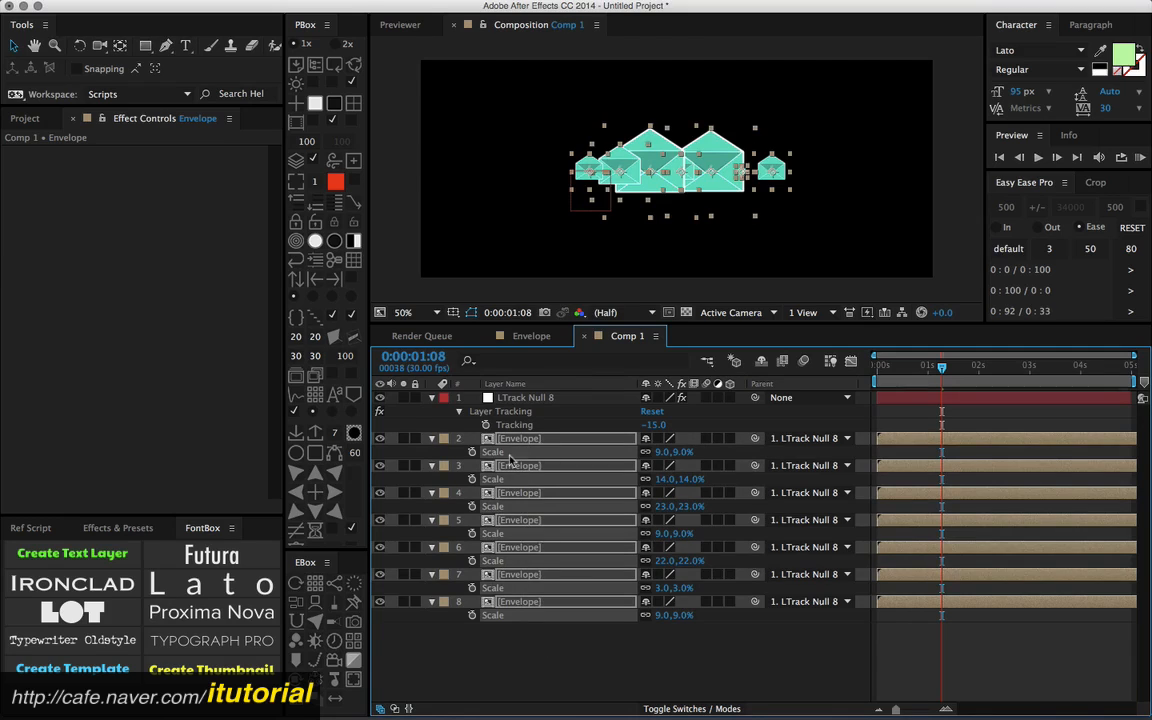
click(430, 439)
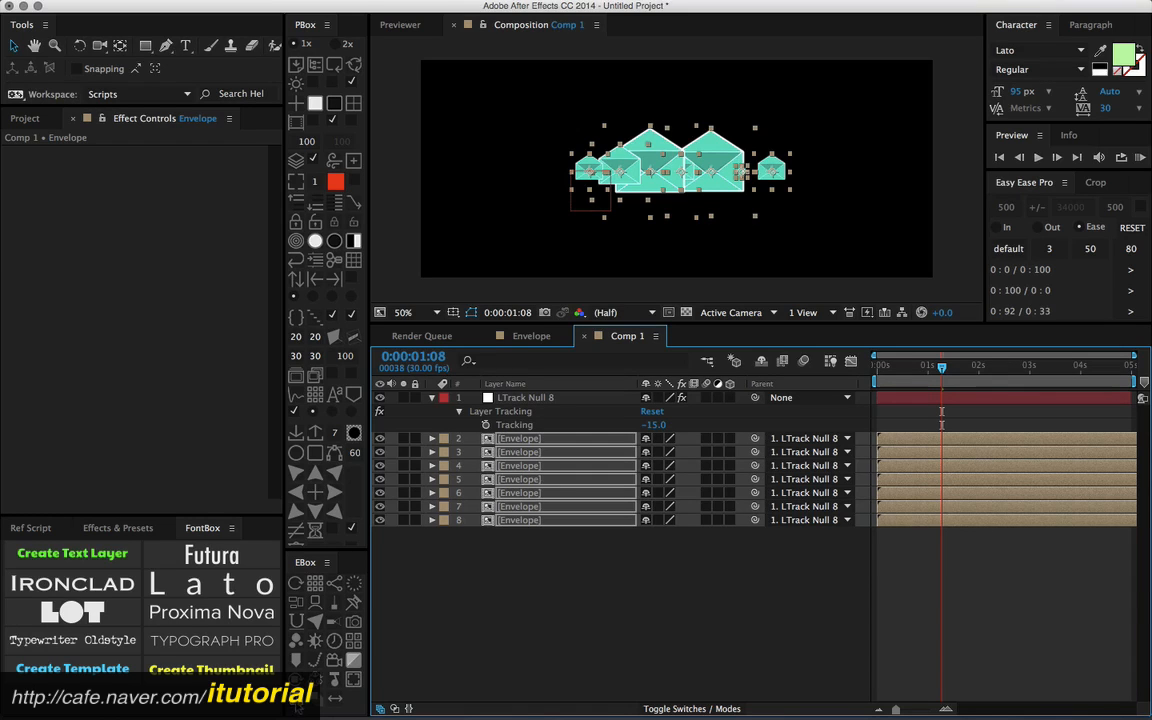
Step: Try creating a new Layer Tracking null for the selected envelopes, and undo it
click(296, 656)
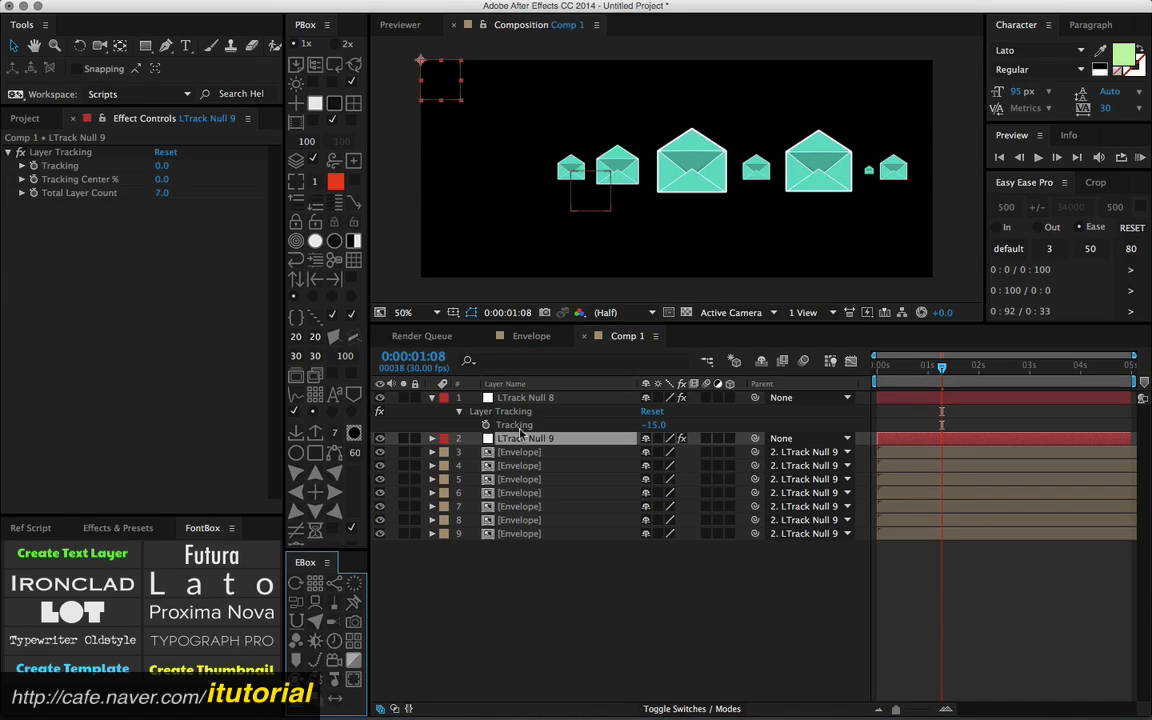
key(super+z)
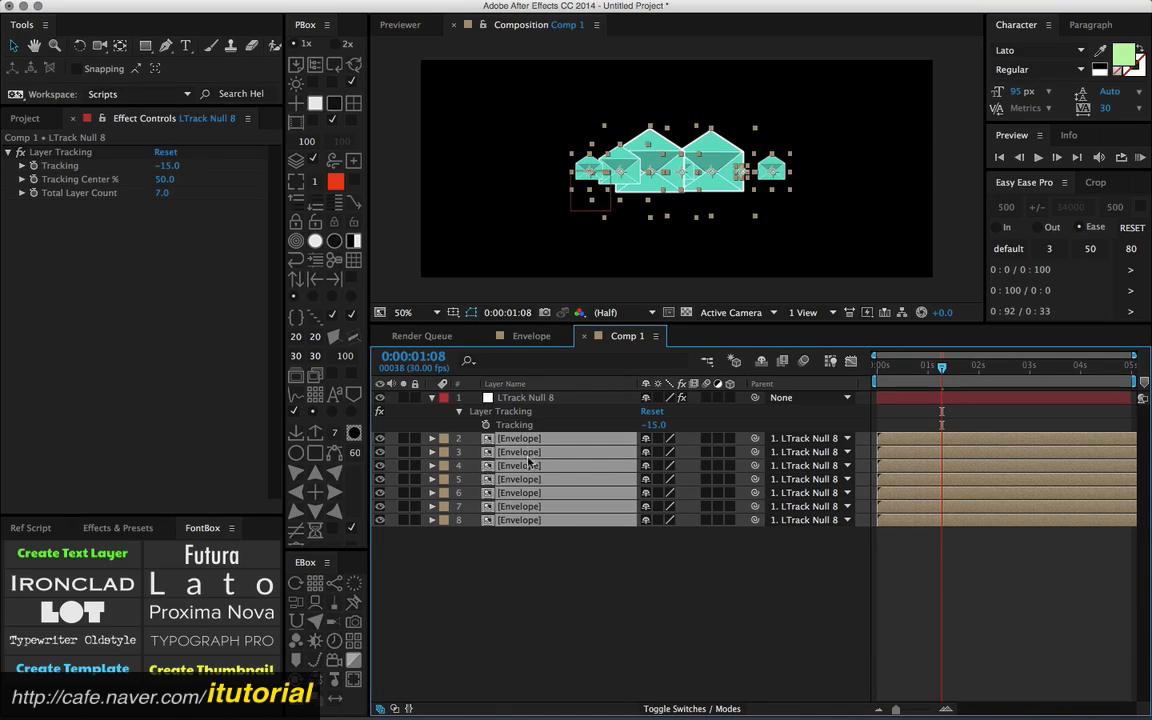
Step: Respace the seven resized envelopes with the Layer Tracking script and move the null slightly left in the composition
click(297, 701)
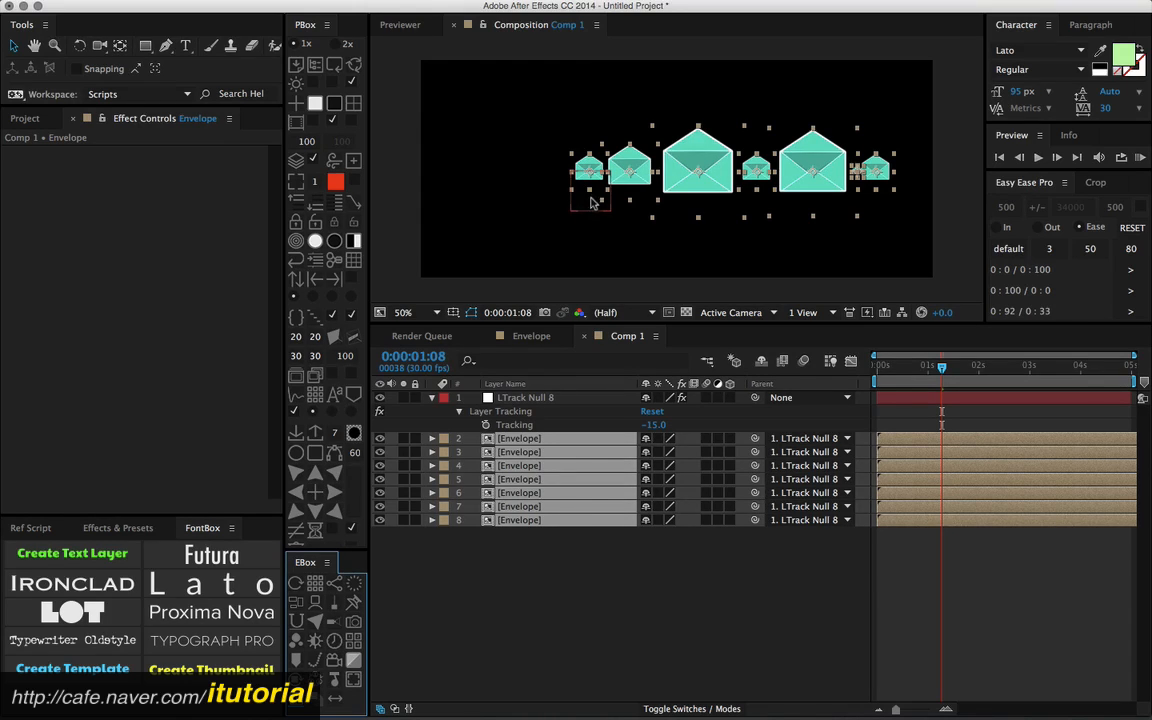
drag(591, 203, 561, 209)
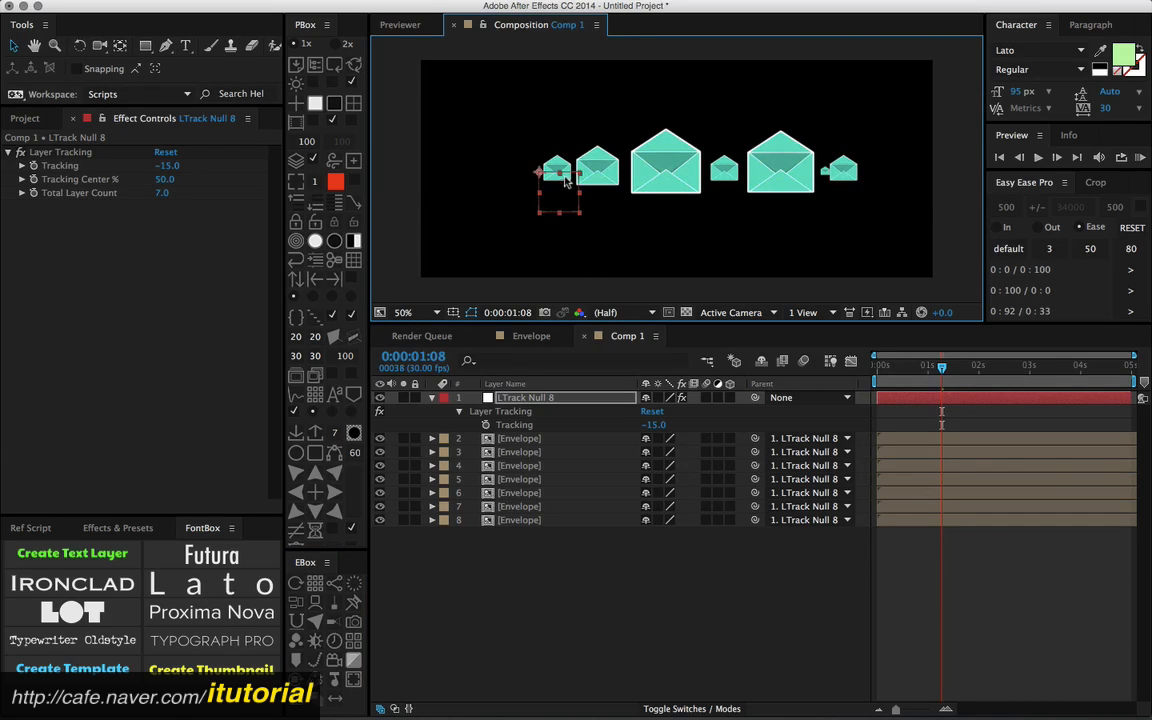
Step: Select the seven Envelope layers one after another to check their stacking order against their positions in the composition
click(519, 438)
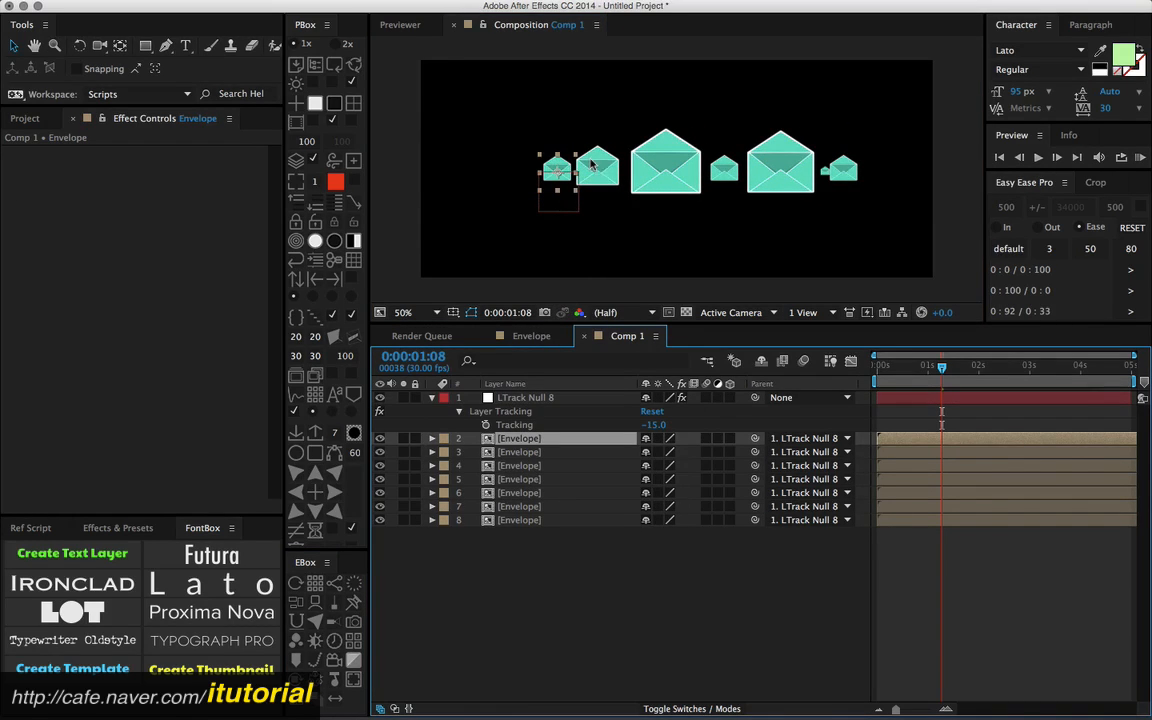
click(528, 454)
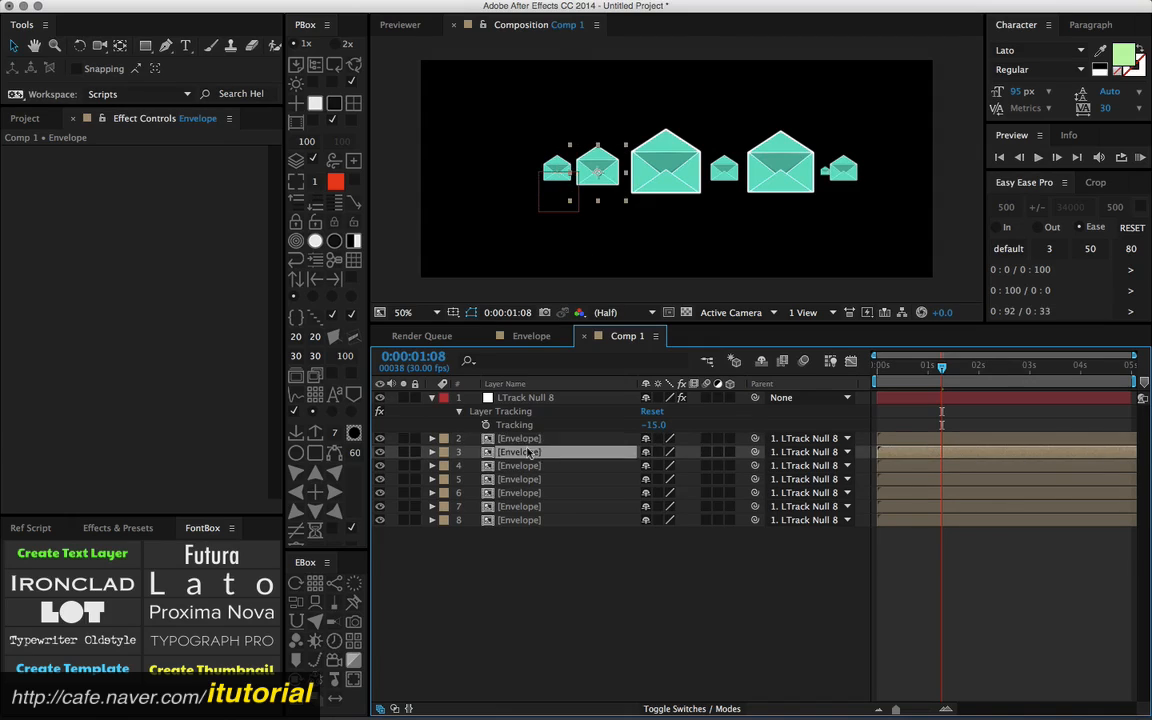
click(524, 466)
click(528, 481)
click(525, 494)
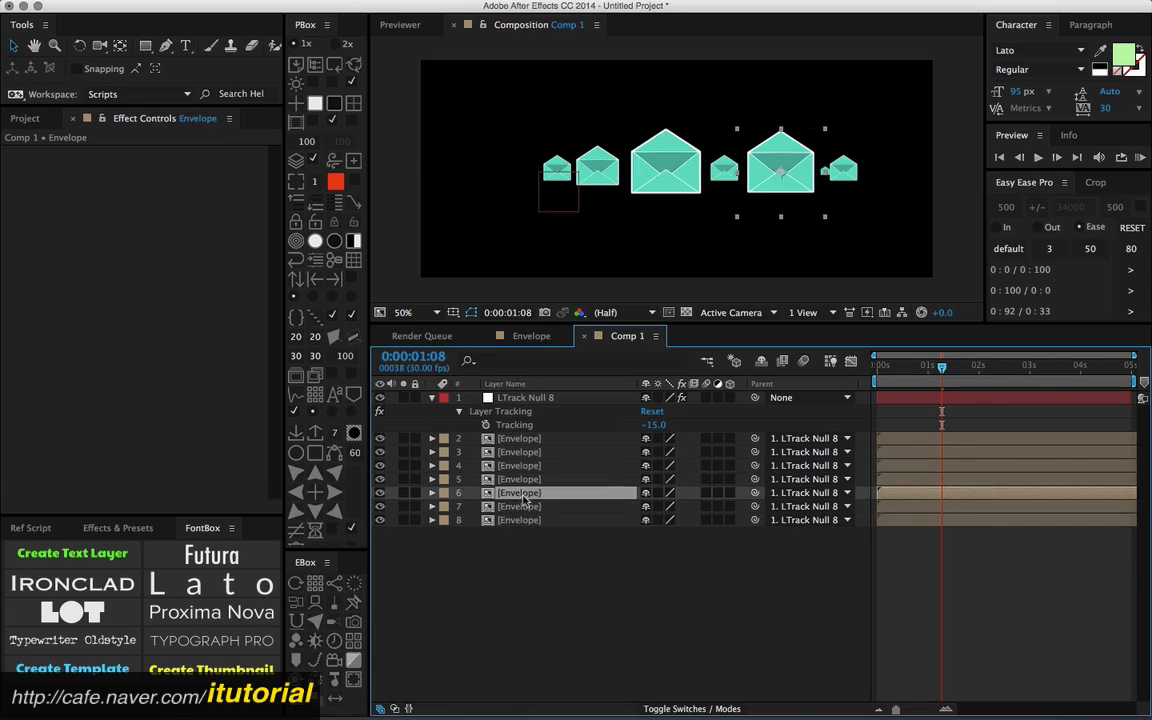
click(522, 508)
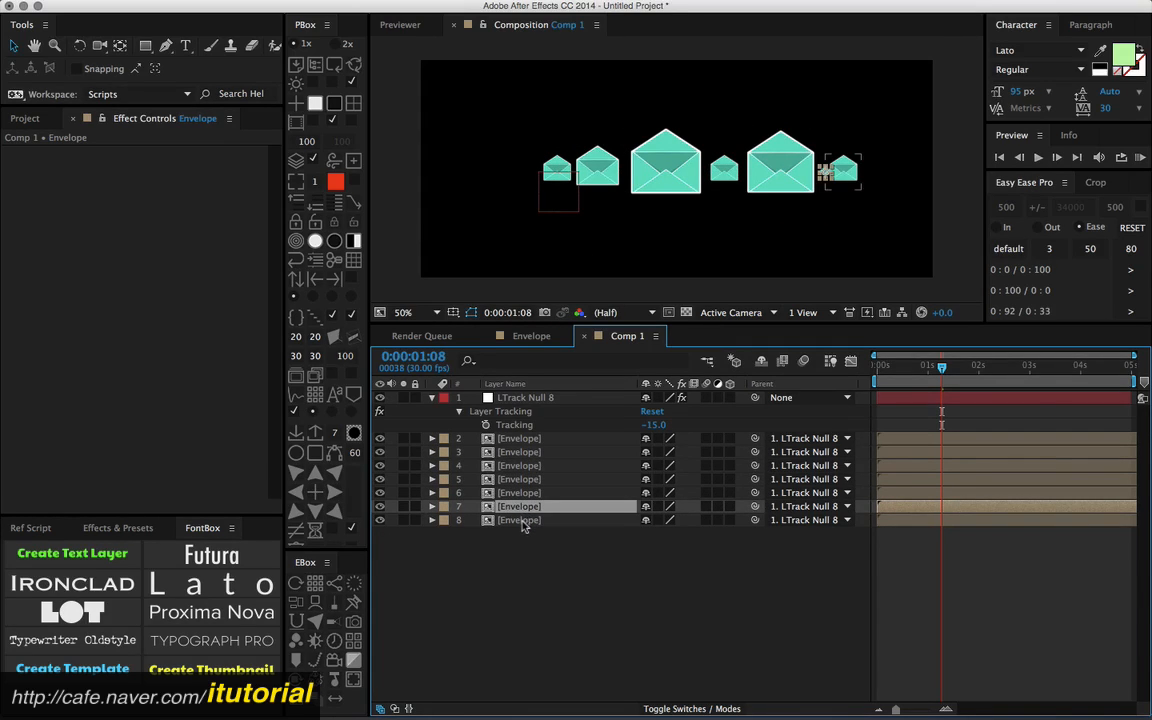
click(522, 521)
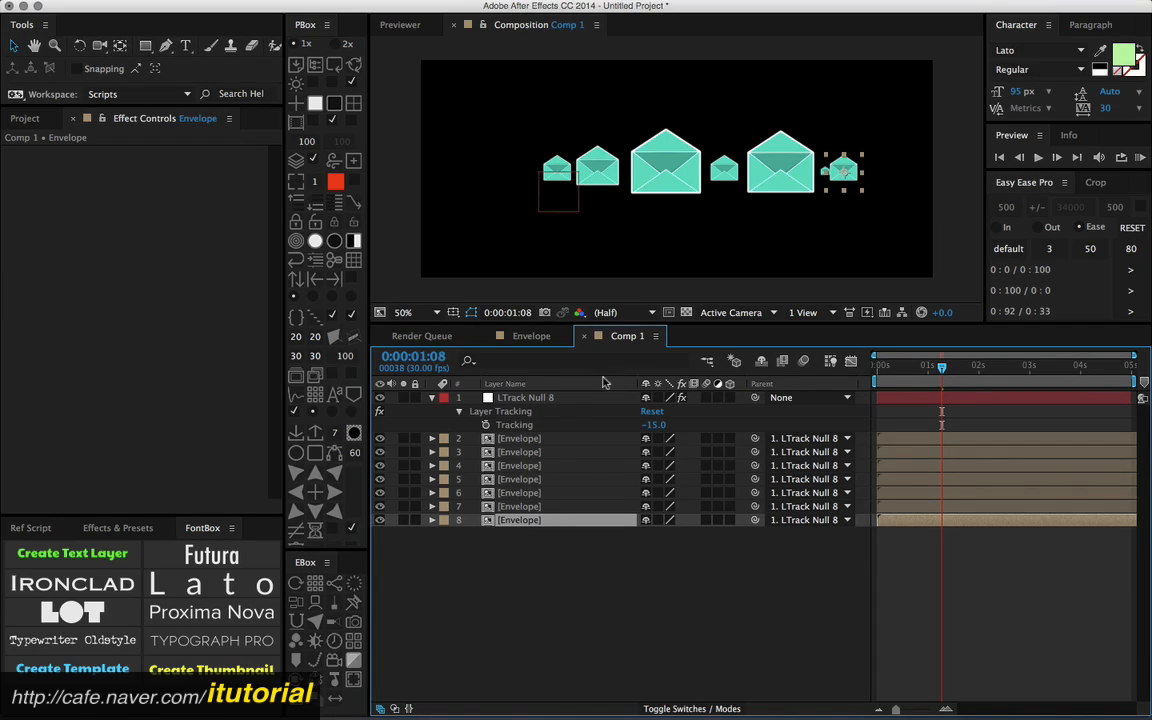
click(520, 556)
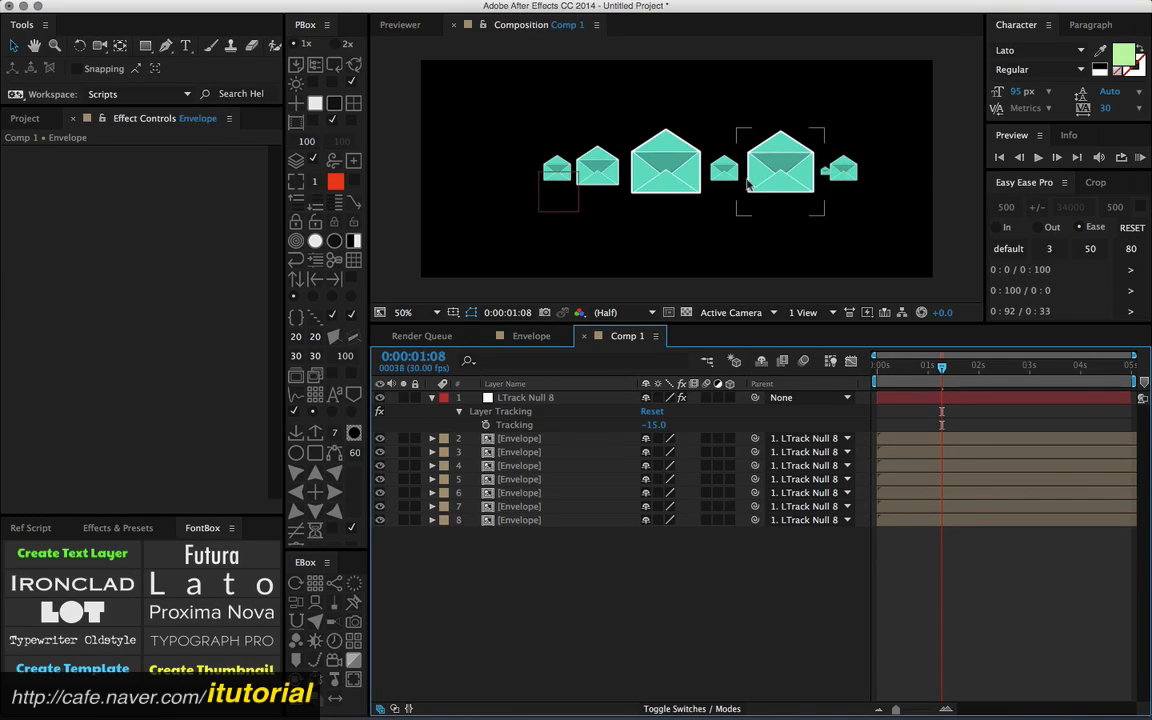
Step: Set the envelope null's Tracking to 0
click(500, 397)
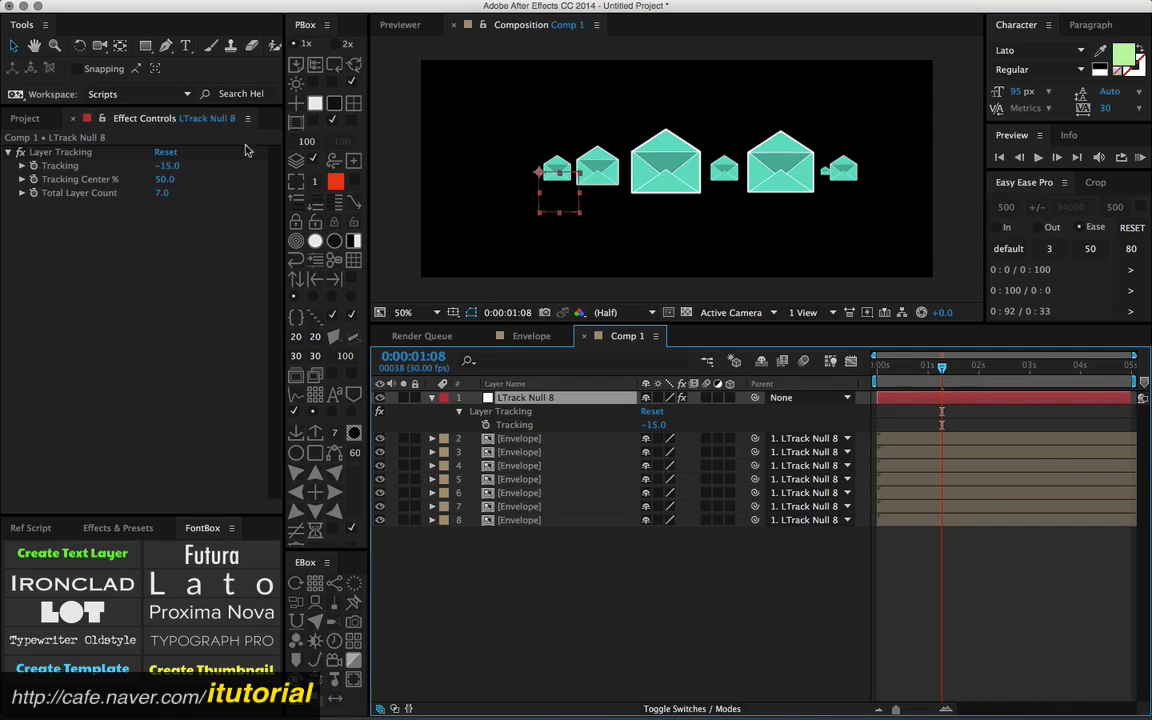
drag(178, 173, 181, 169)
click(169, 167)
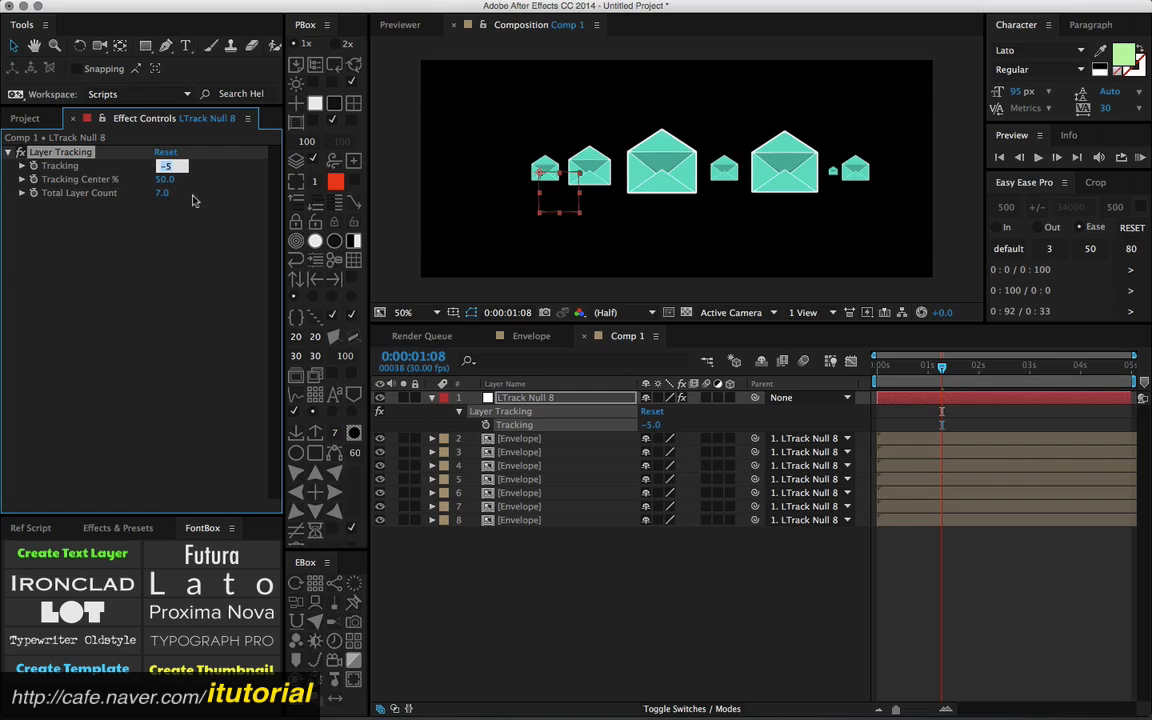
text(0)
key(Return)
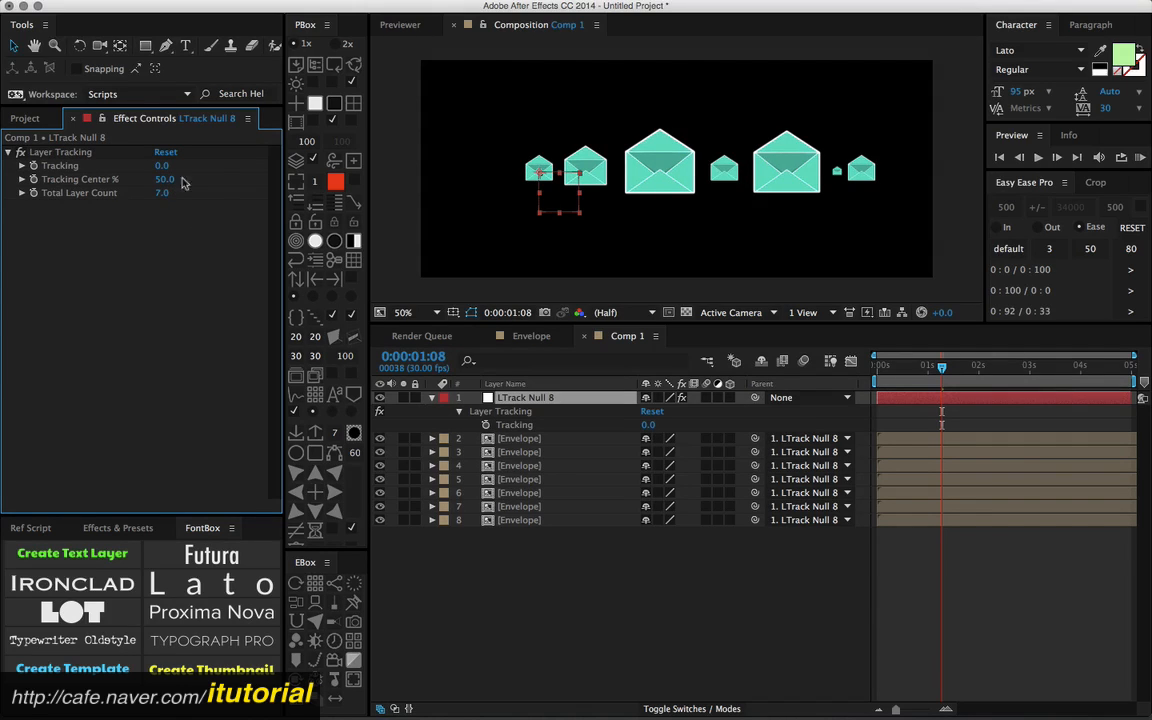
Step: Move the third to seventh envelopes left by hand in the composition to tighten the gaps between them
click(651, 180)
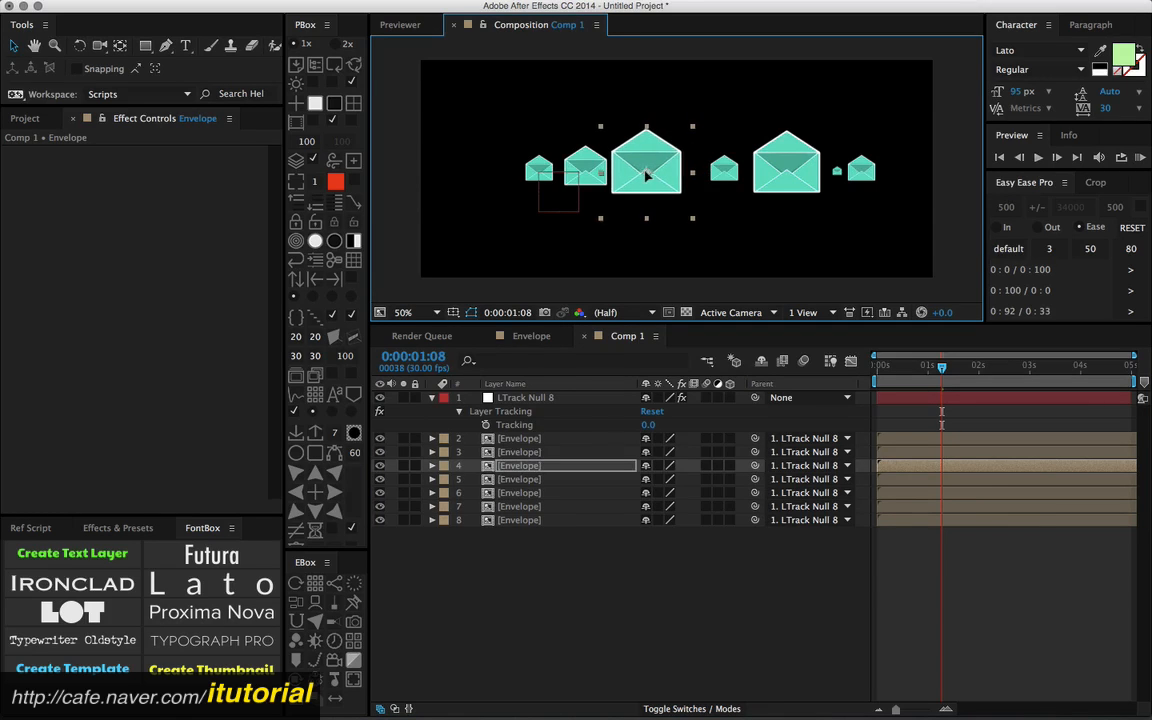
click(708, 172)
drag(708, 172, 706, 170)
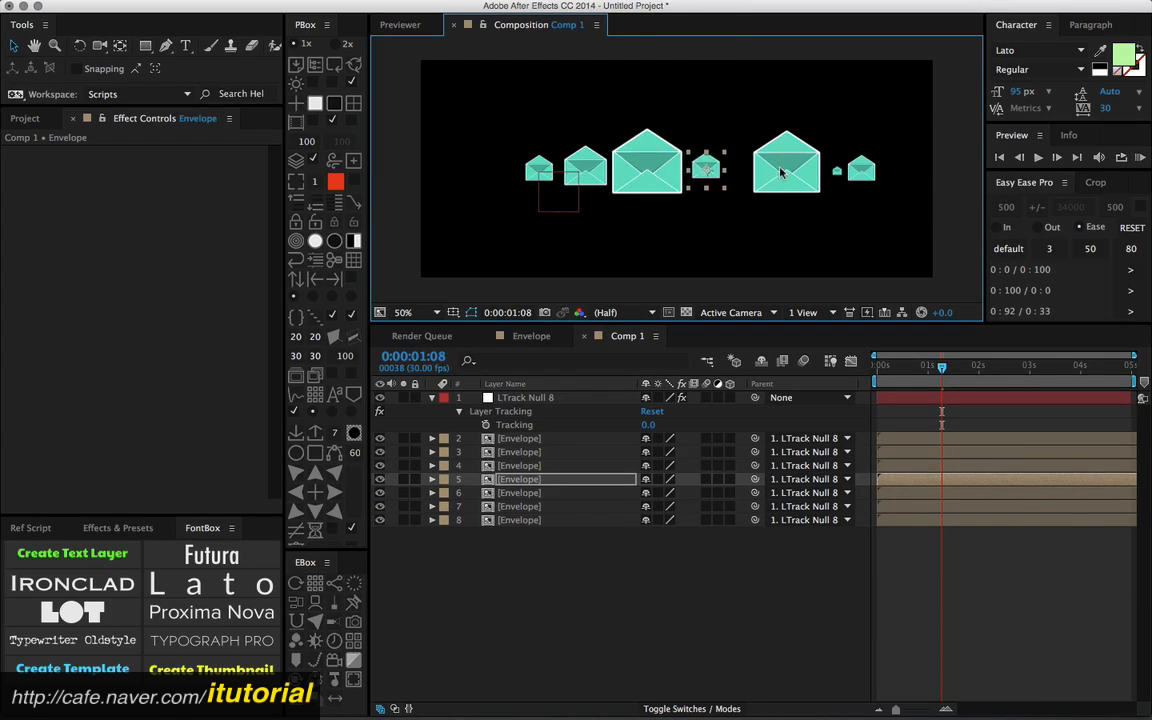
drag(785, 172, 762, 170)
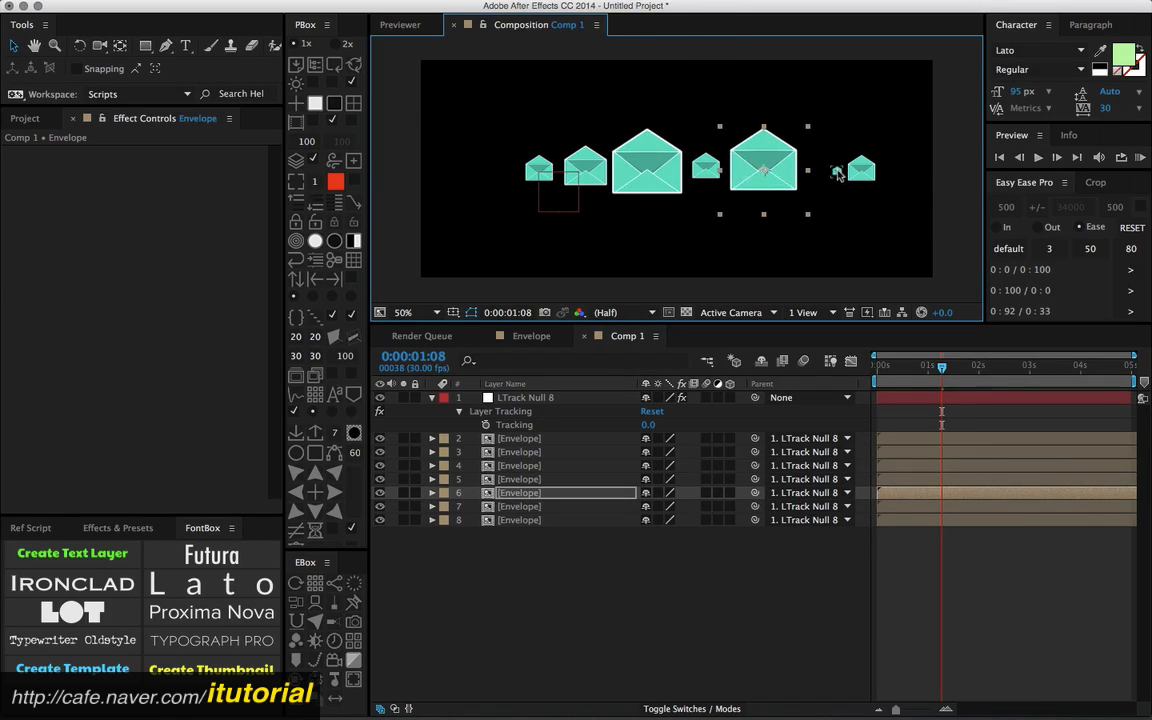
click(838, 174)
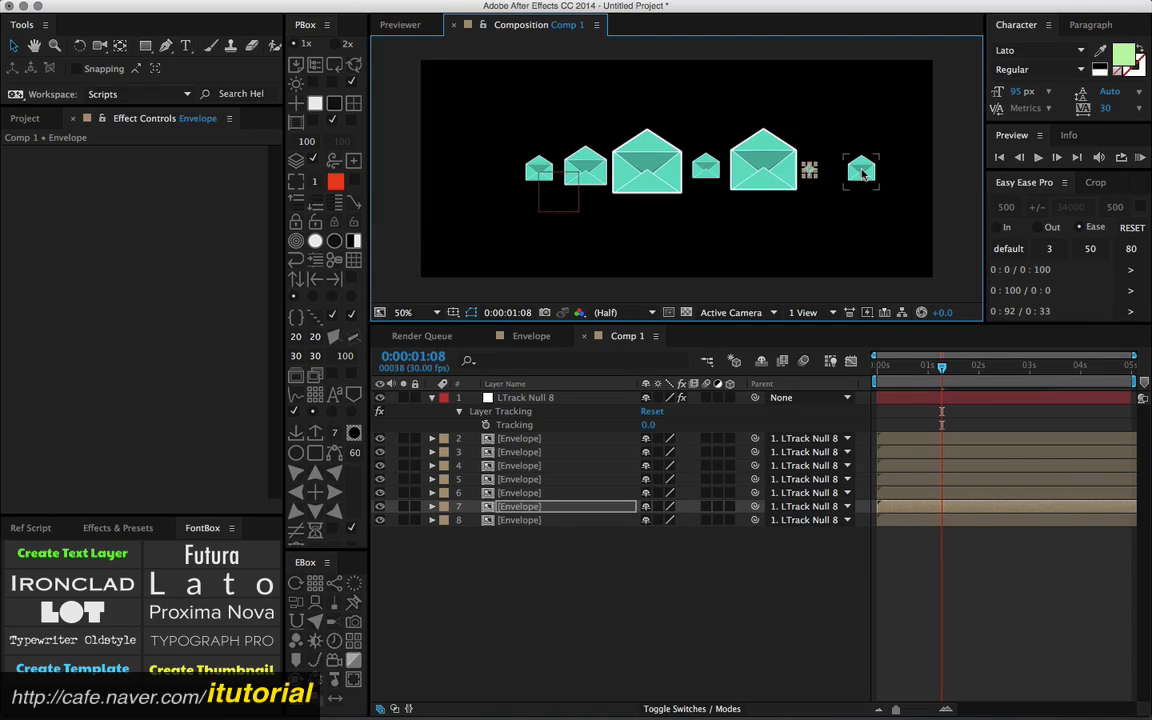
drag(863, 174, 837, 171)
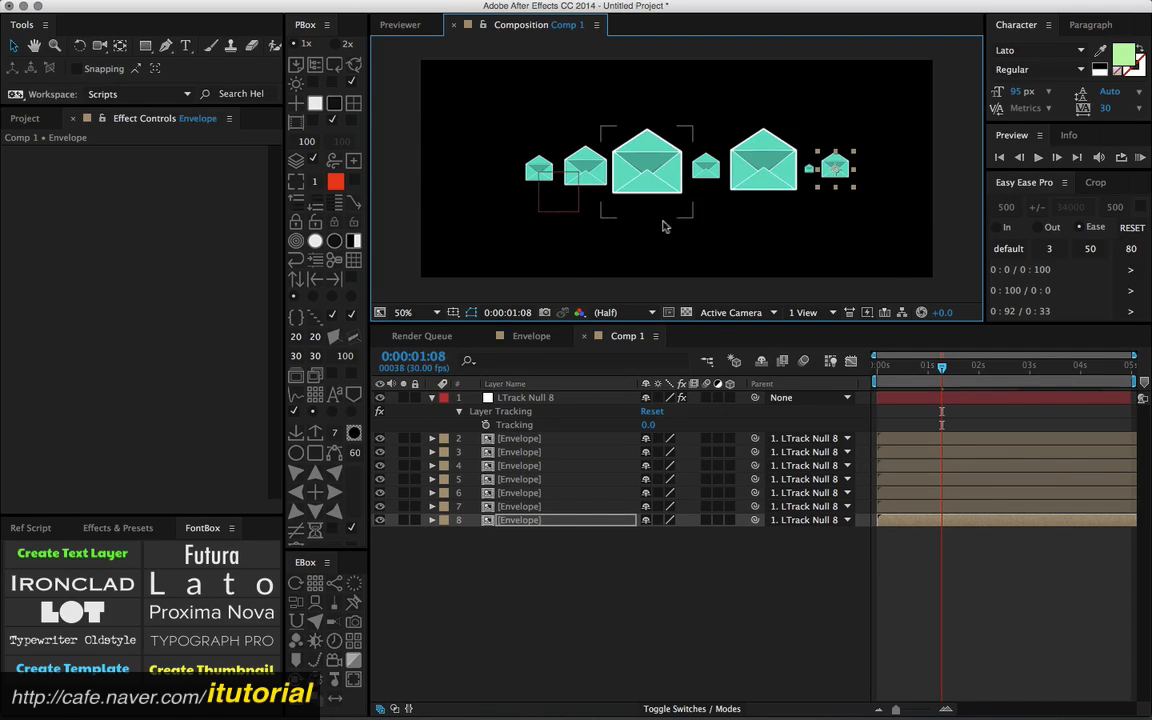
Step: Increase the envelope null's Tracking to 15
click(511, 398)
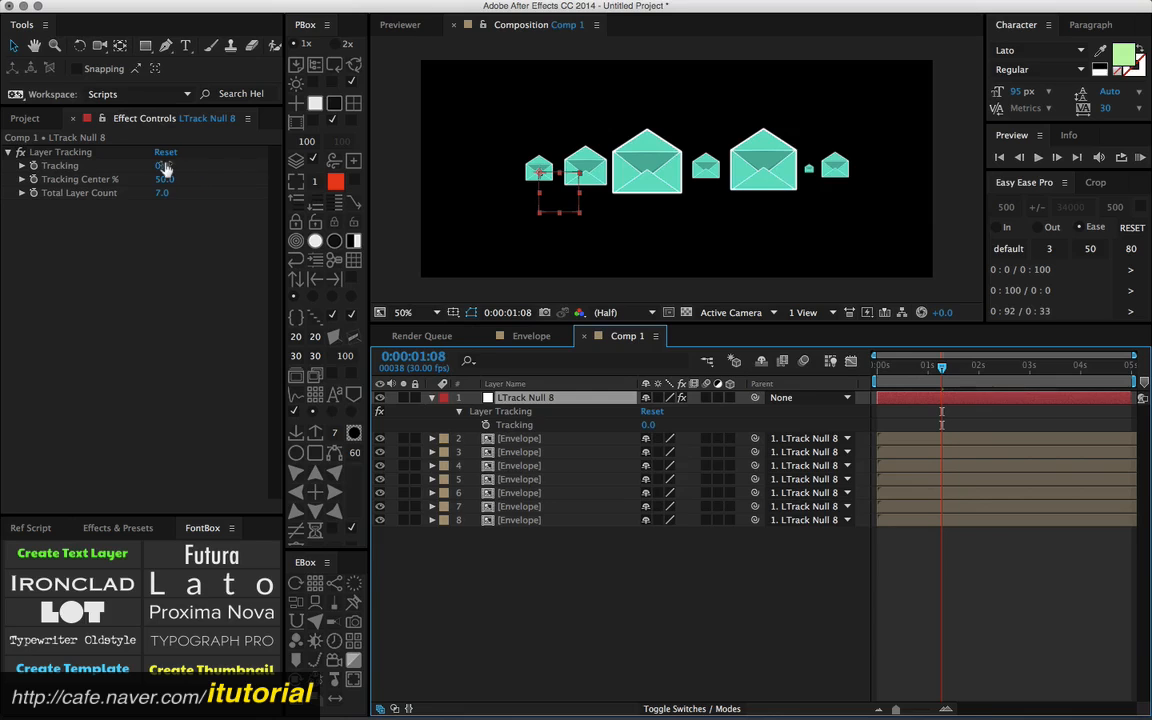
mouse_move(165, 172)
mouse_down()
mouse_move(242, 154)
mouse_move(158, 156)
mouse_up()
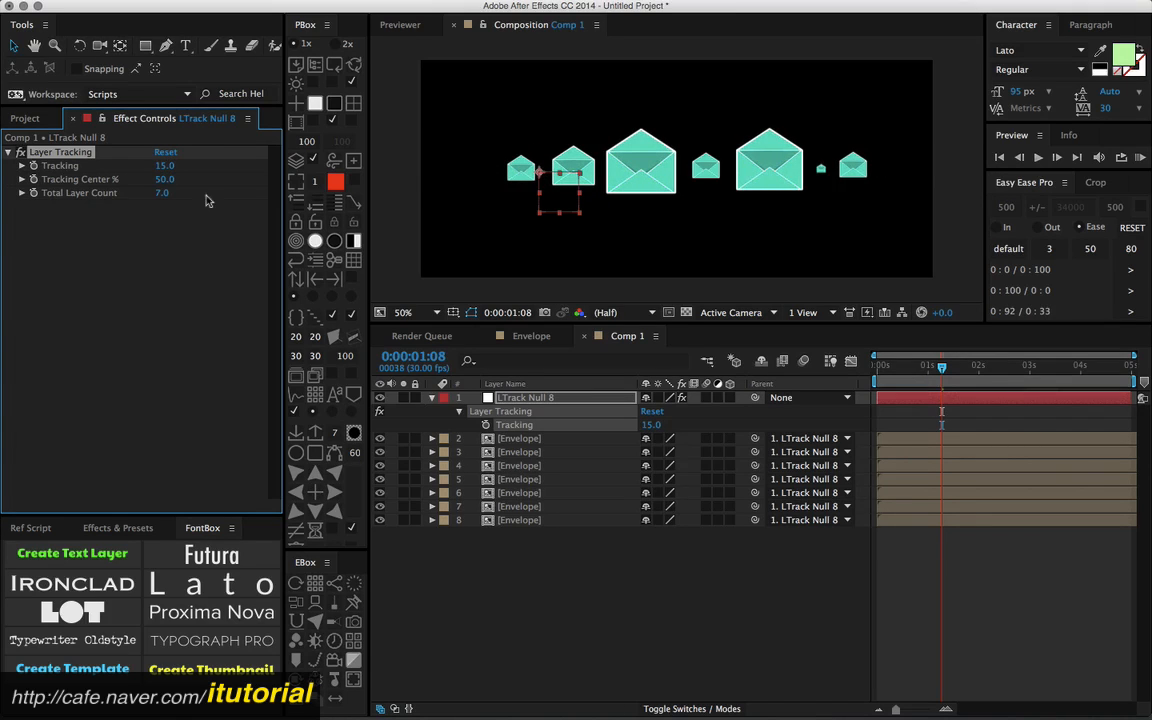
click(167, 215)
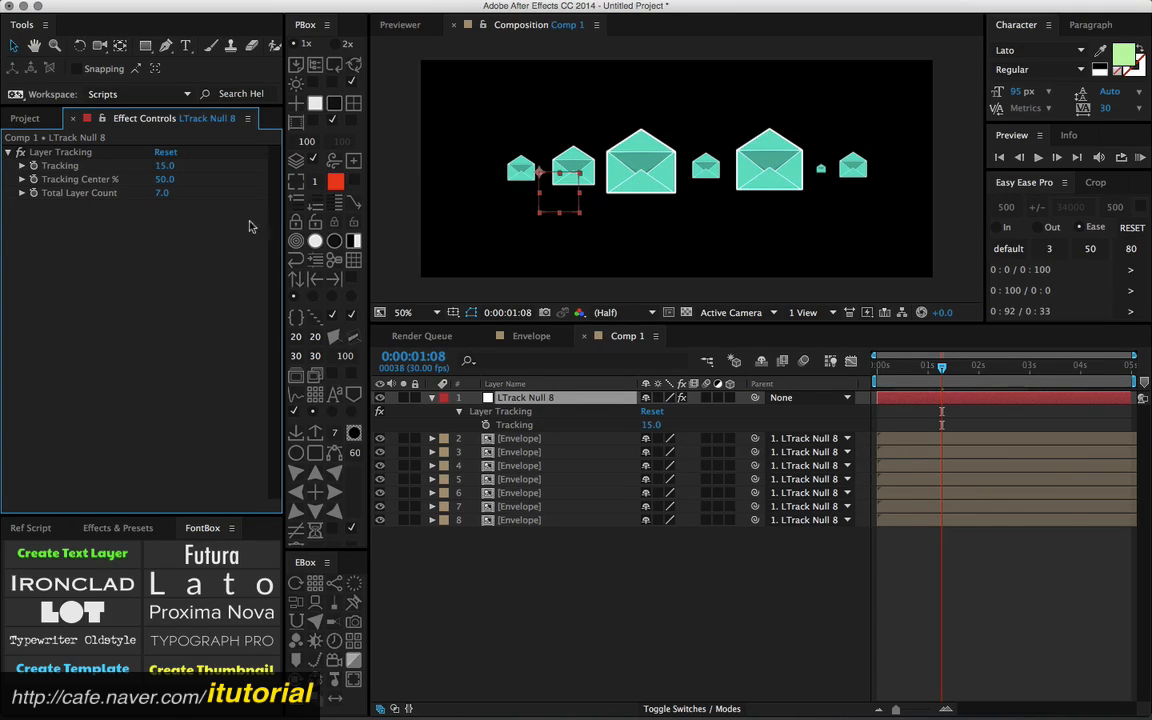
Step: Try a Total Layer Count of 15 on the envelope null, and restore it to 7
drag(536, 543, 527, 426)
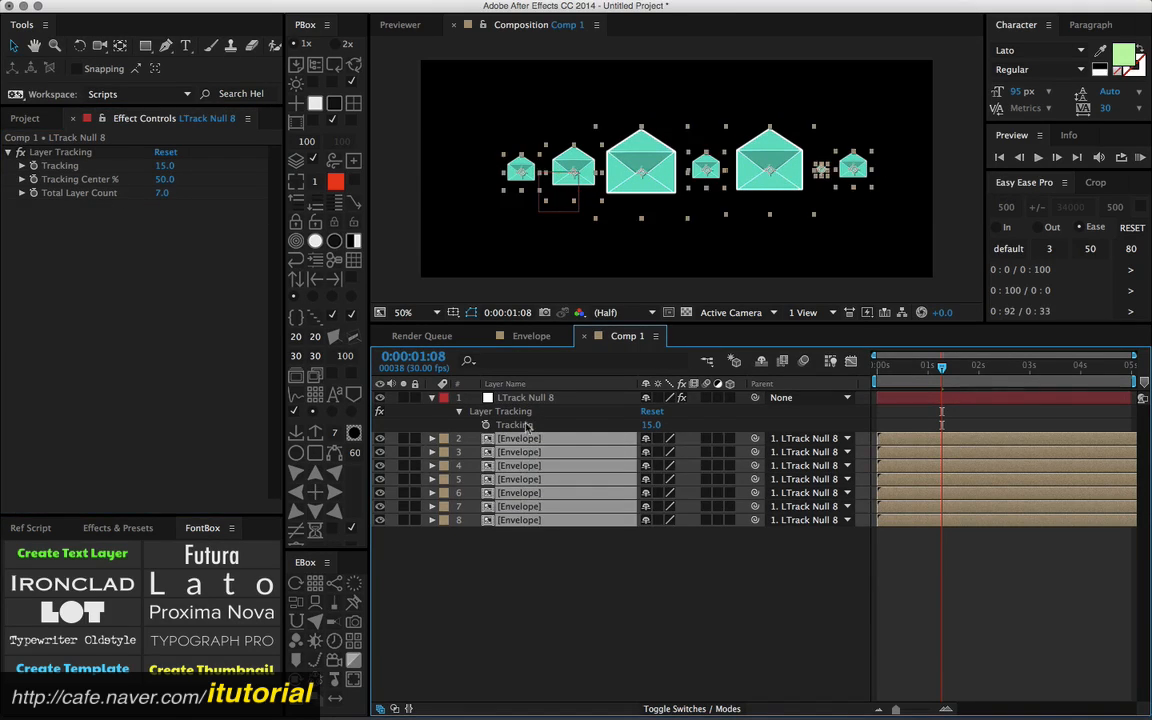
click(163, 193)
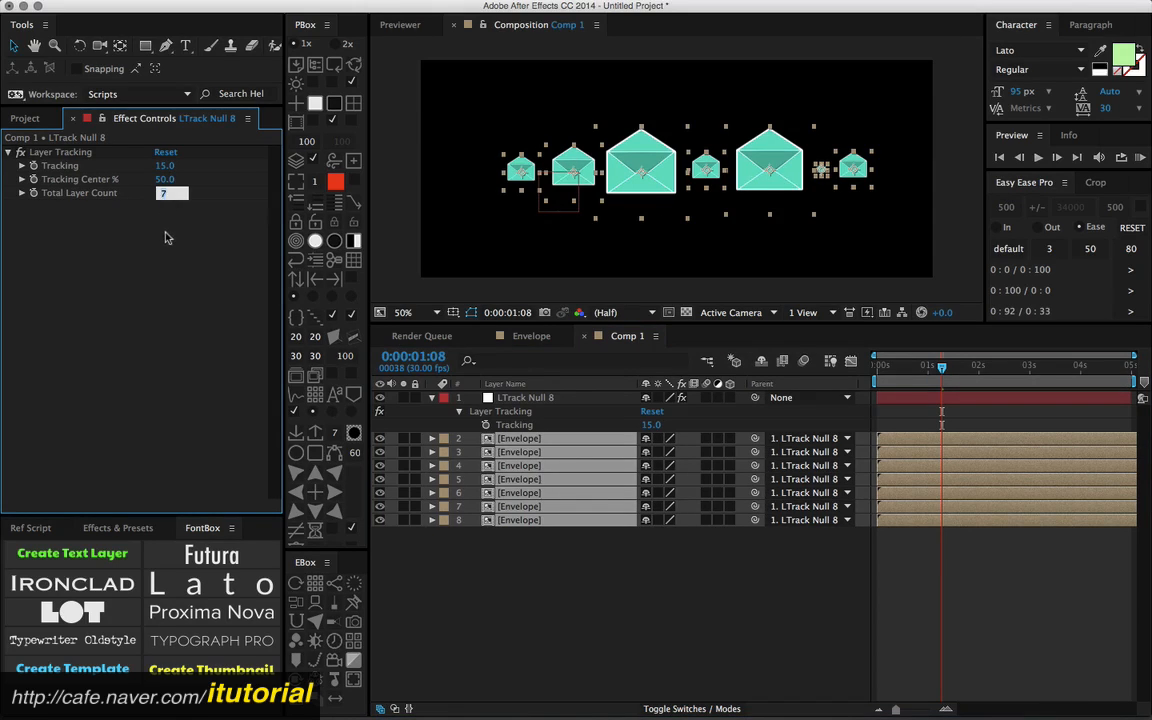
key(Return)
drag(164, 193, 171, 193)
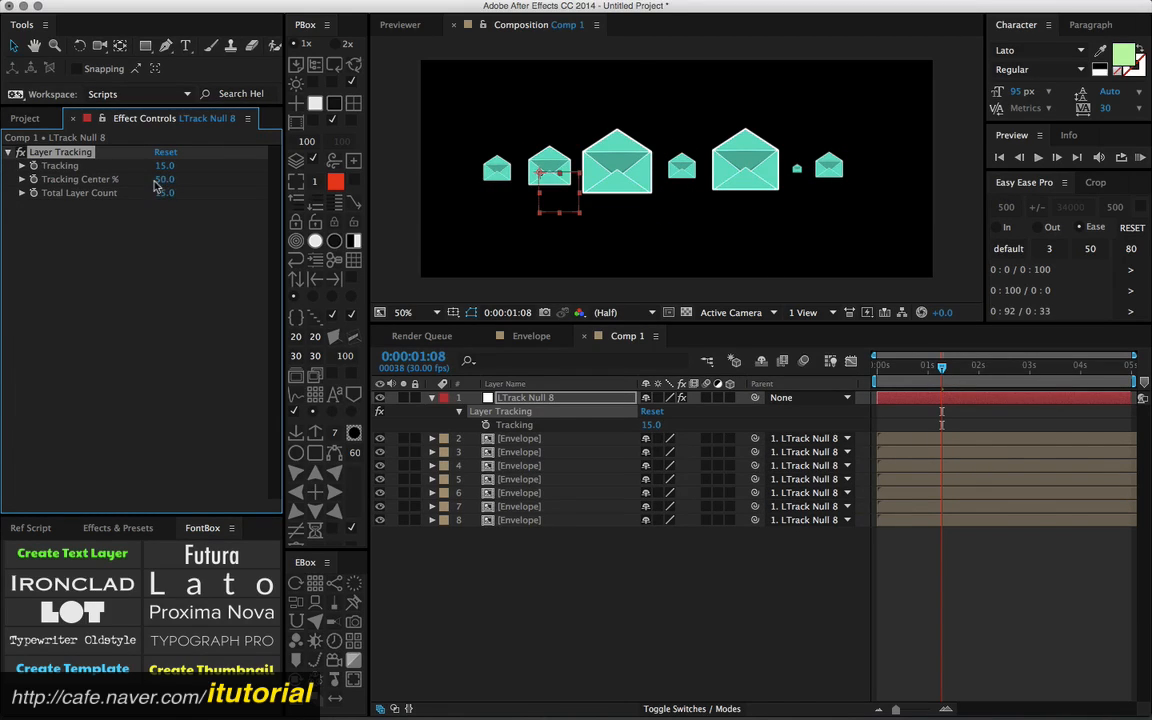
drag(160, 193, 167, 205)
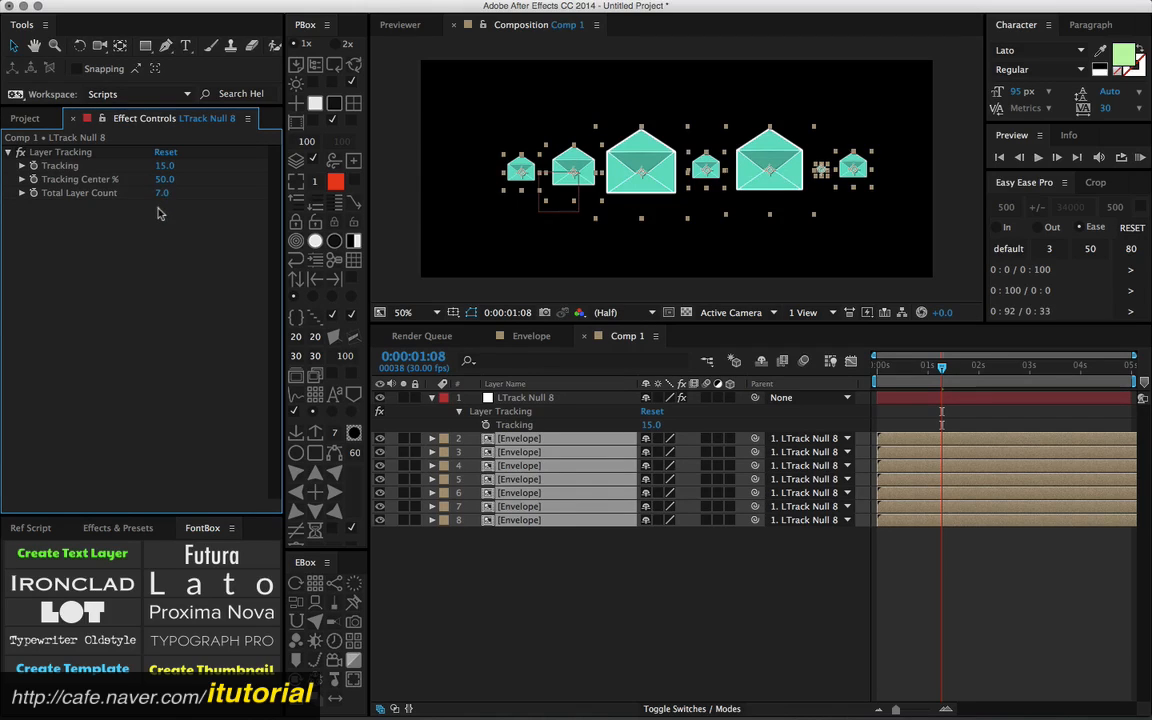
Step: Duplicate the last Envelope layer twice, and respace all nine envelopes with the Layer Tracking script
click(528, 556)
click(515, 520)
key(ctrl+d)
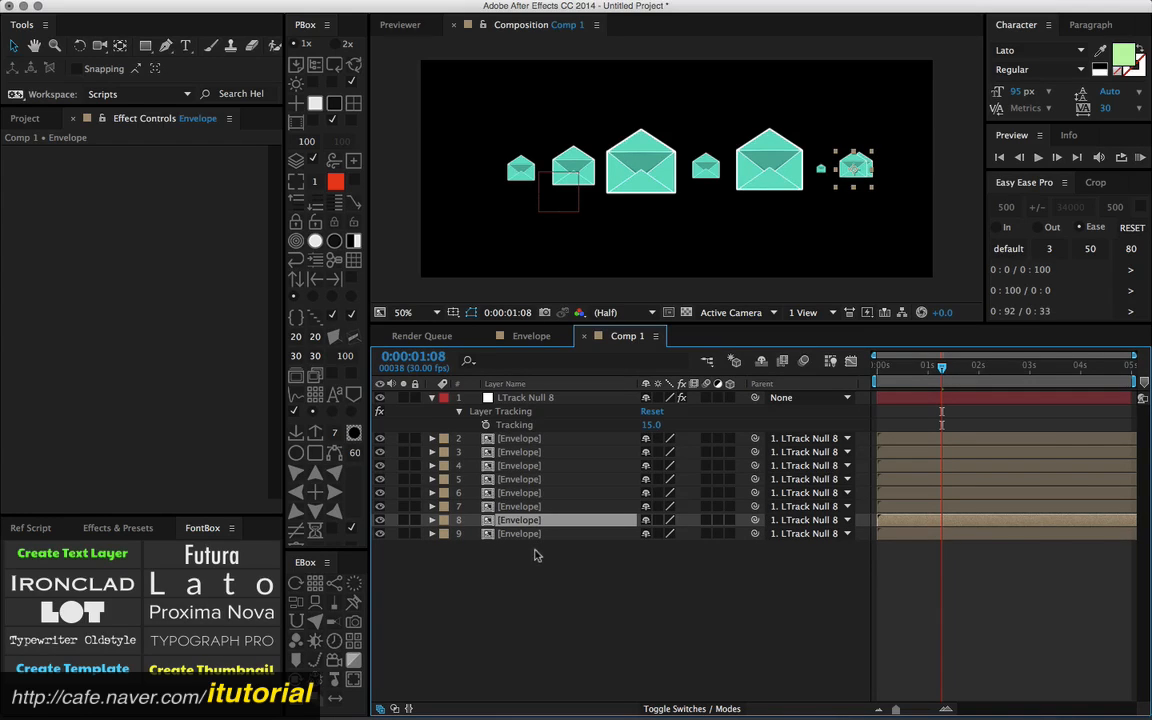
key(ctrl+d)
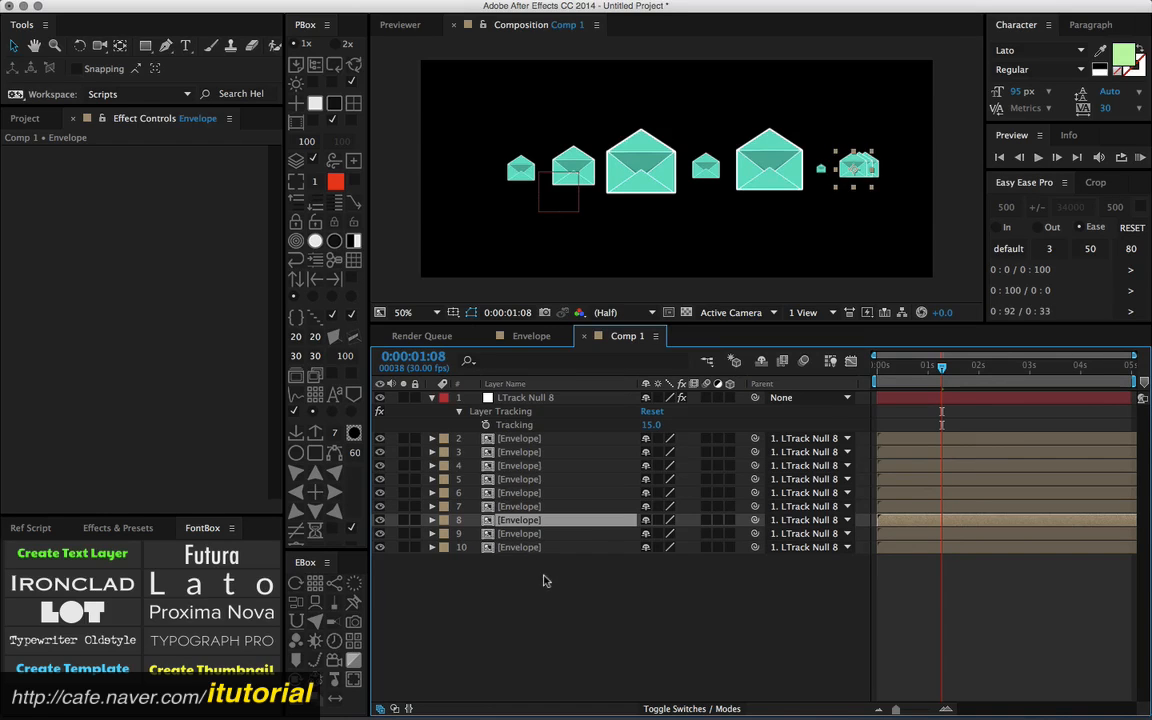
drag(543, 579, 528, 450)
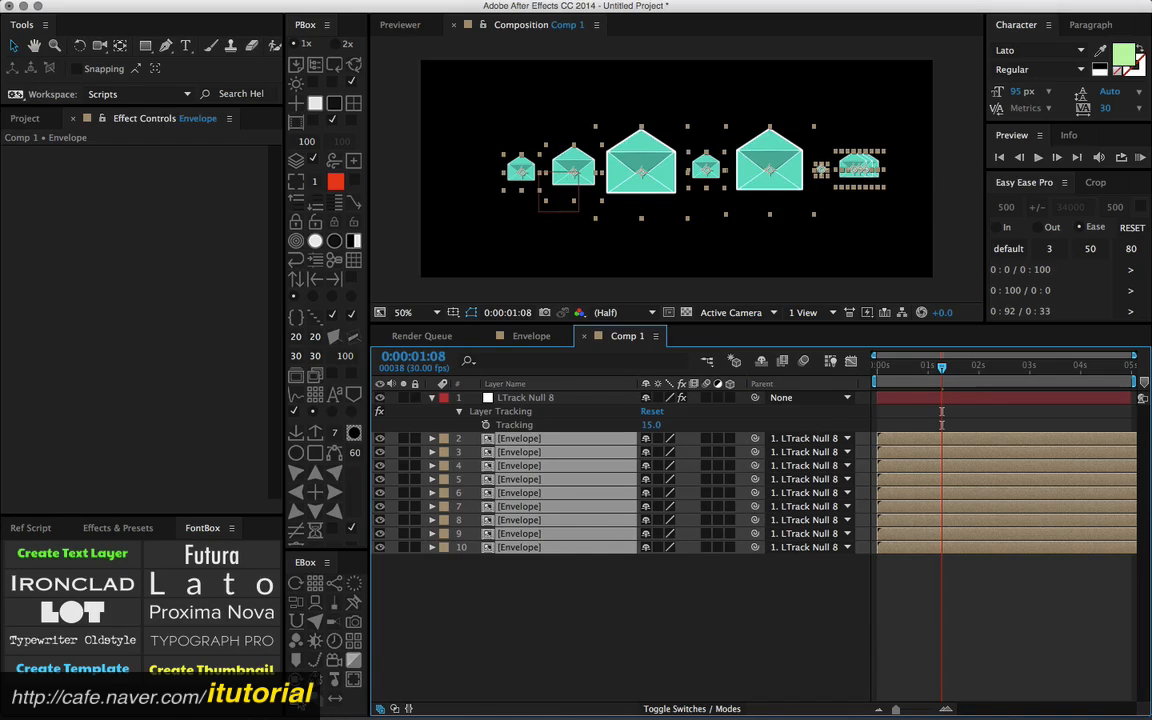
click(300, 641)
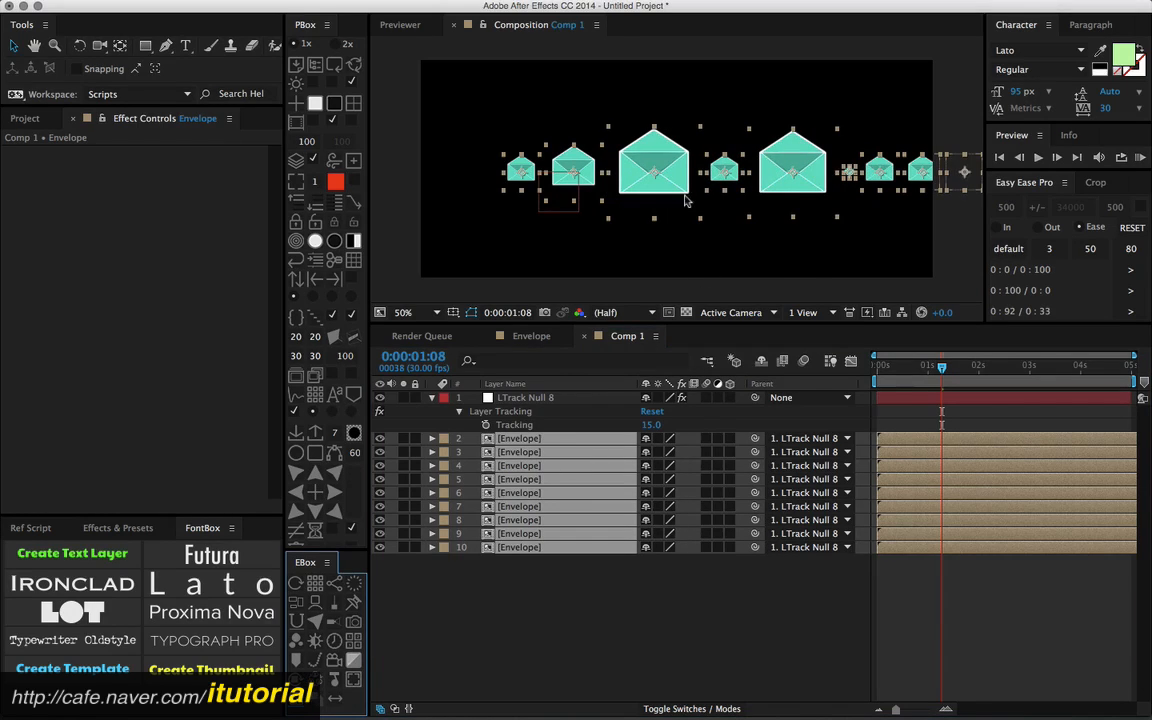
Step: Set the envelope null's Total Layer Count to 9
click(533, 398)
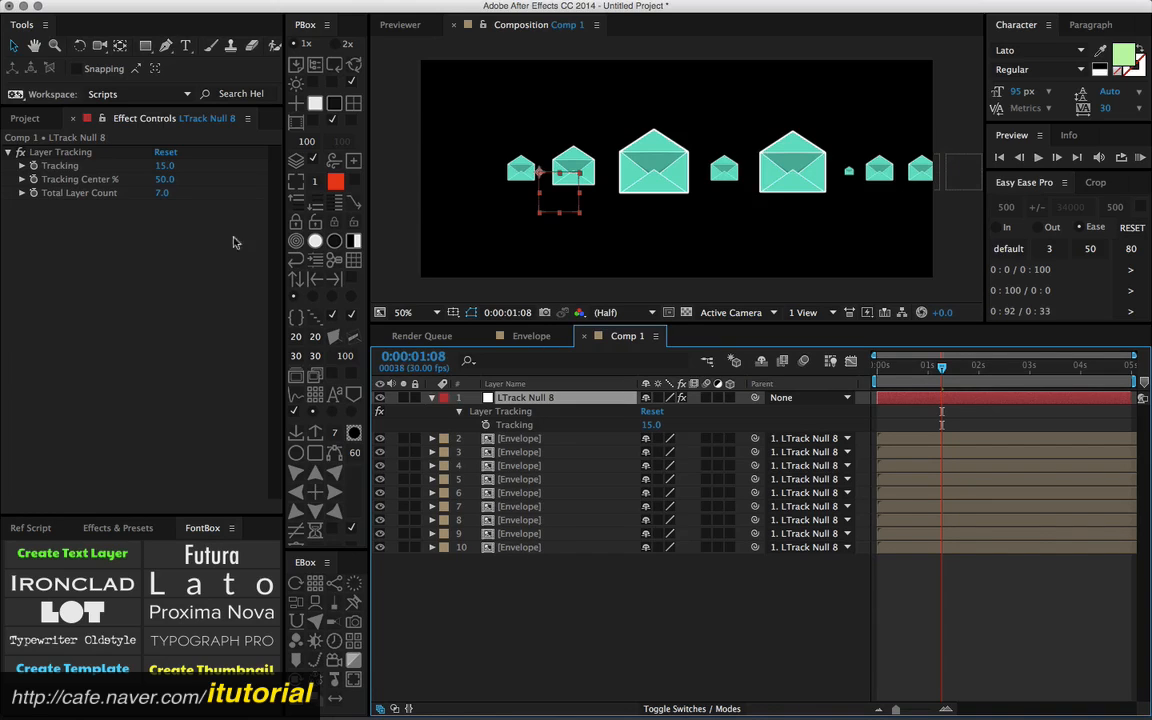
click(162, 193)
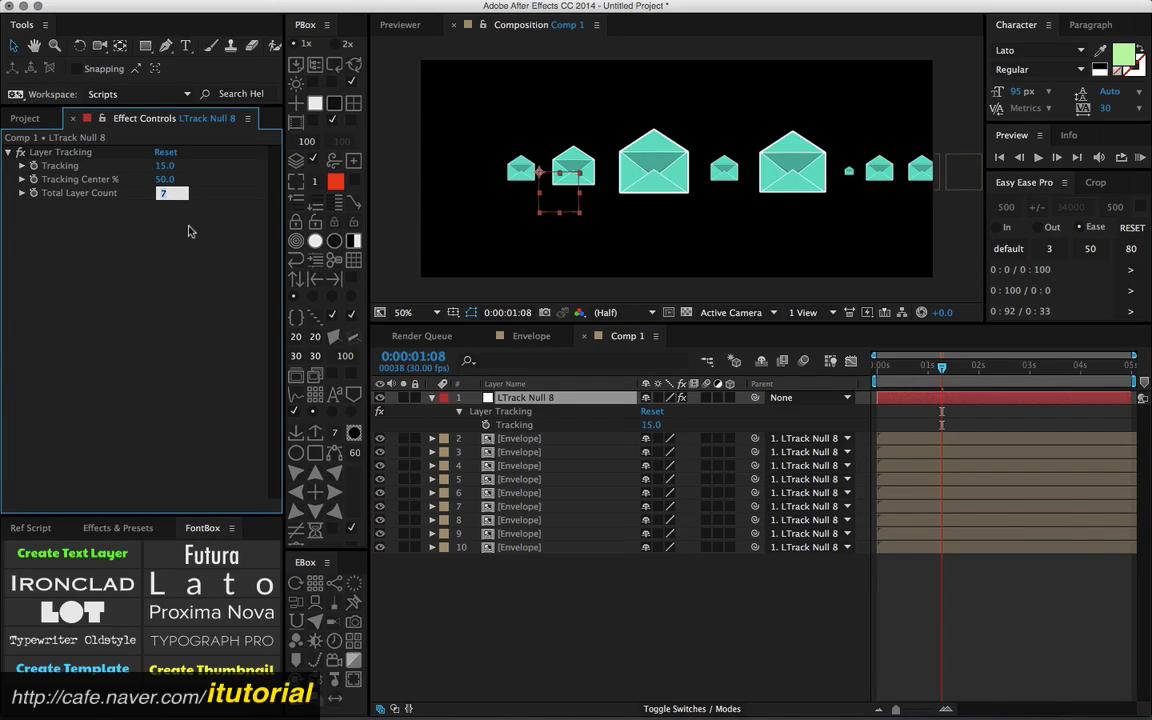
text(9)
key(Return)
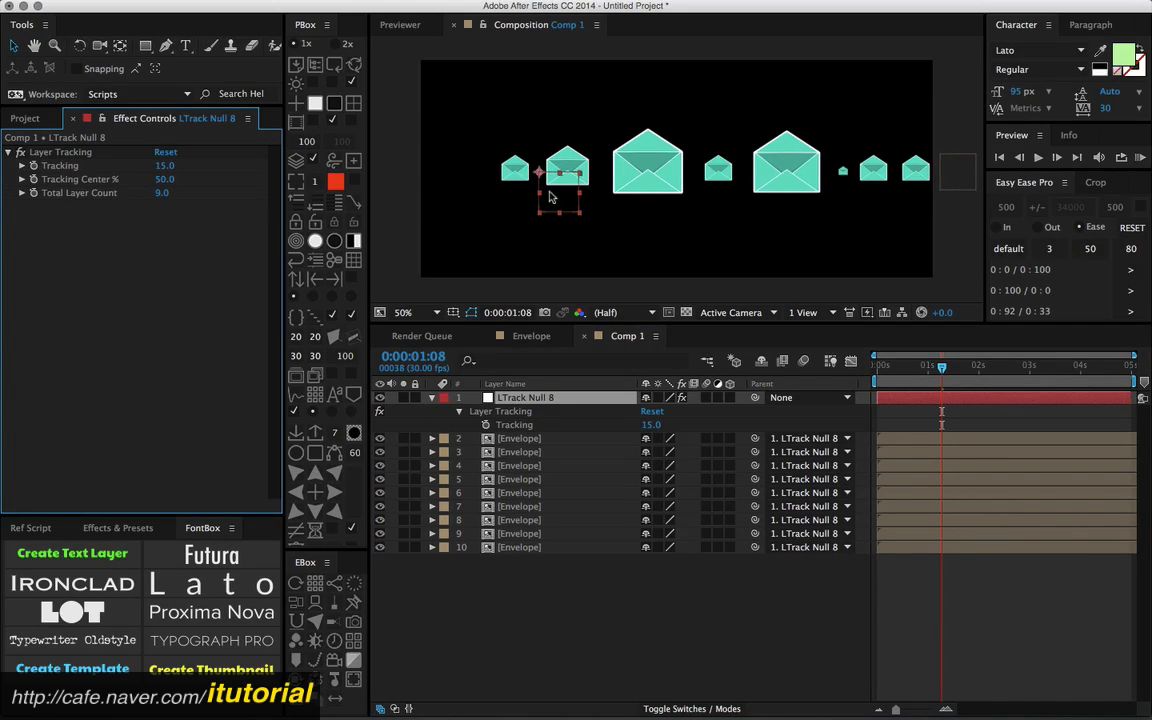
Step: Move the envelope null left to bring the whole row into the frame, and reduce its Tracking to -2
drag(549, 197, 493, 199)
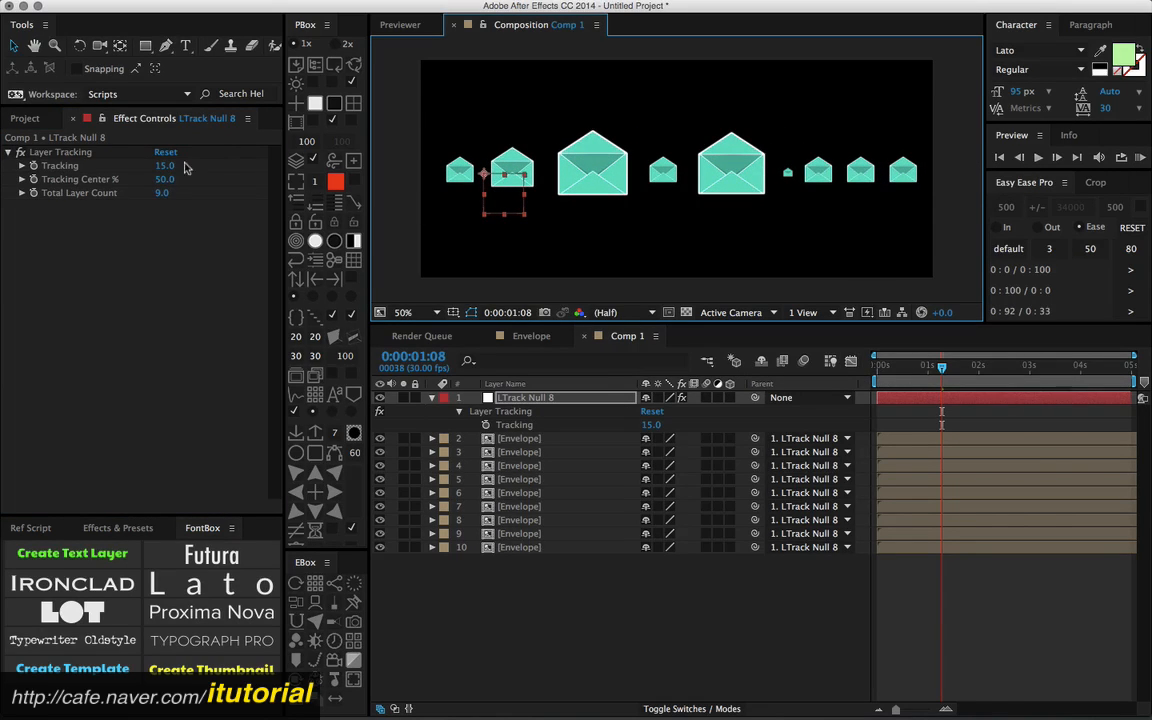
drag(163, 166, 138, 166)
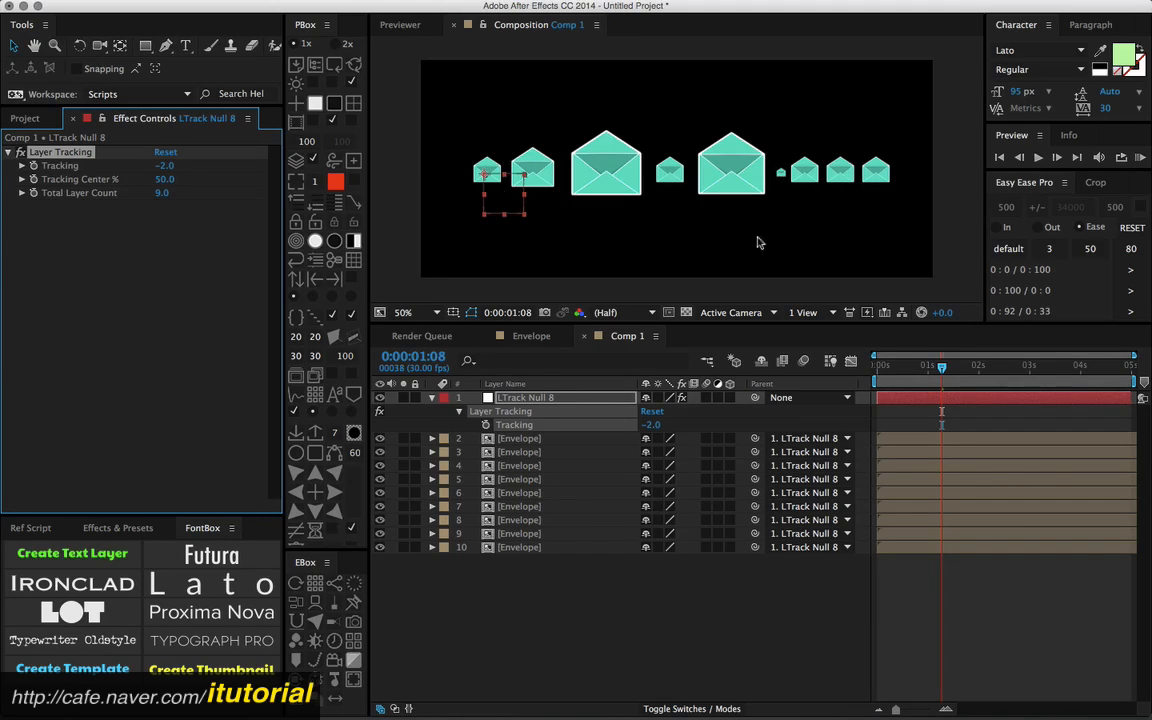
Step: Delete the tiny envelope and the large third envelope from the row
click(780, 204)
key(Delete)
click(600, 165)
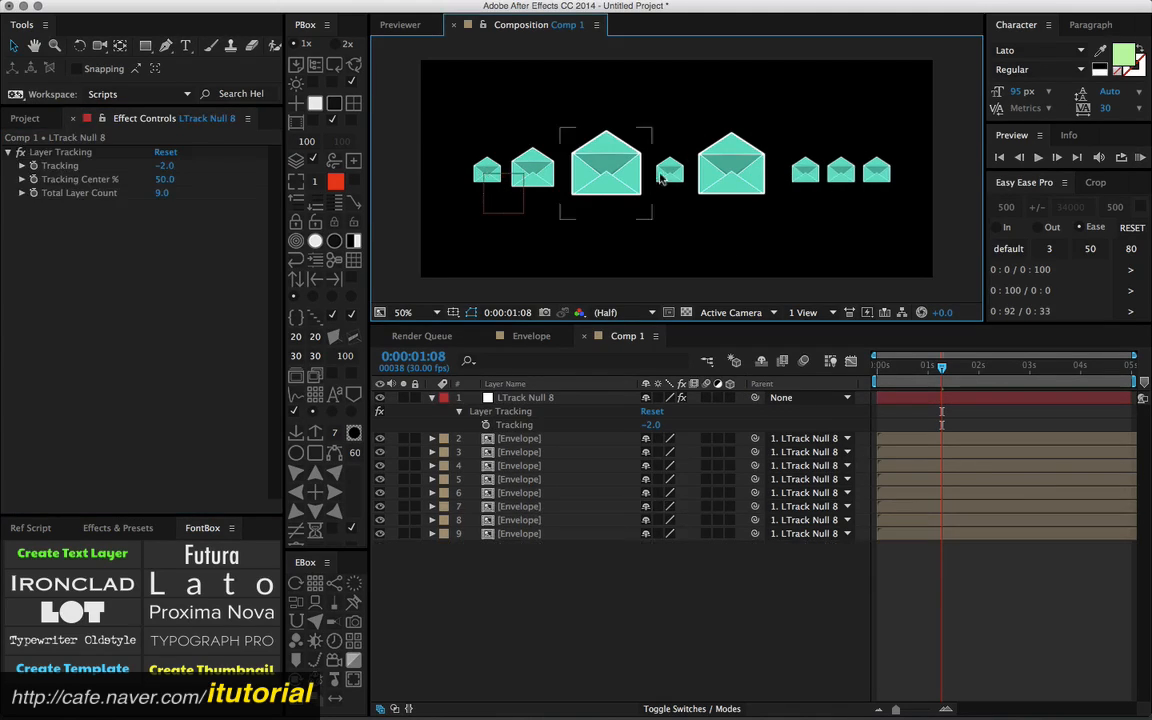
key(Delete)
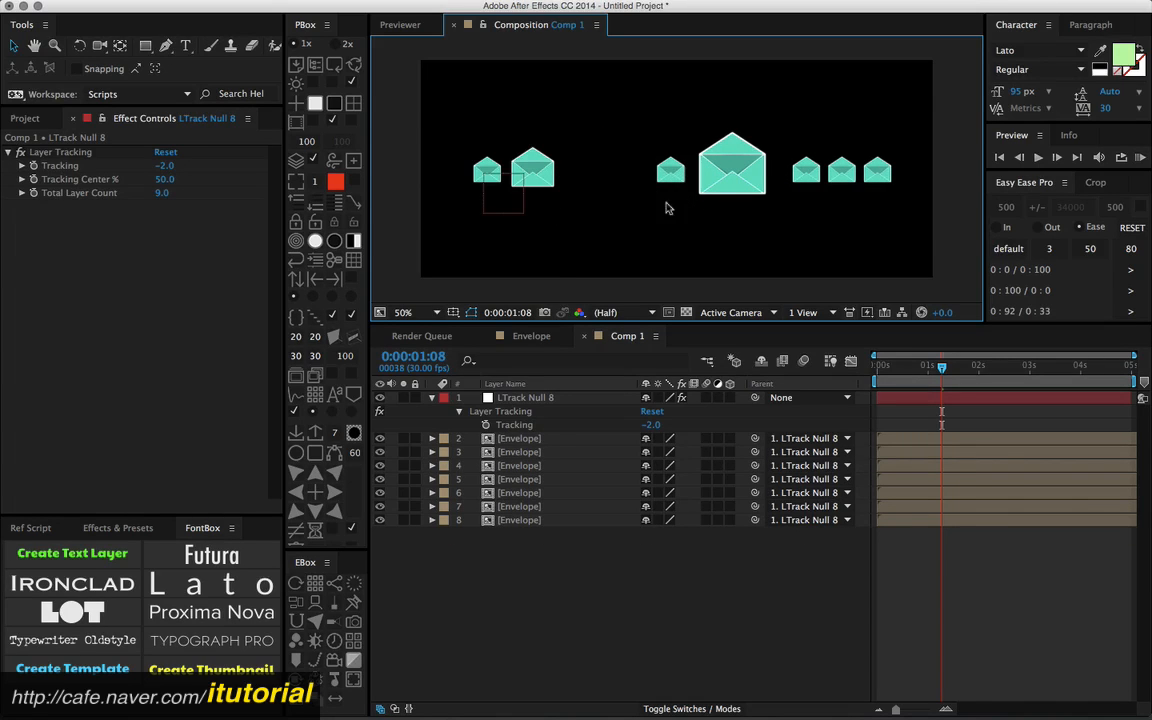
Step: Respace the remaining seven envelopes with the Layer Tracking script, and set the null's Total Layer Count to 7
drag(543, 553, 503, 436)
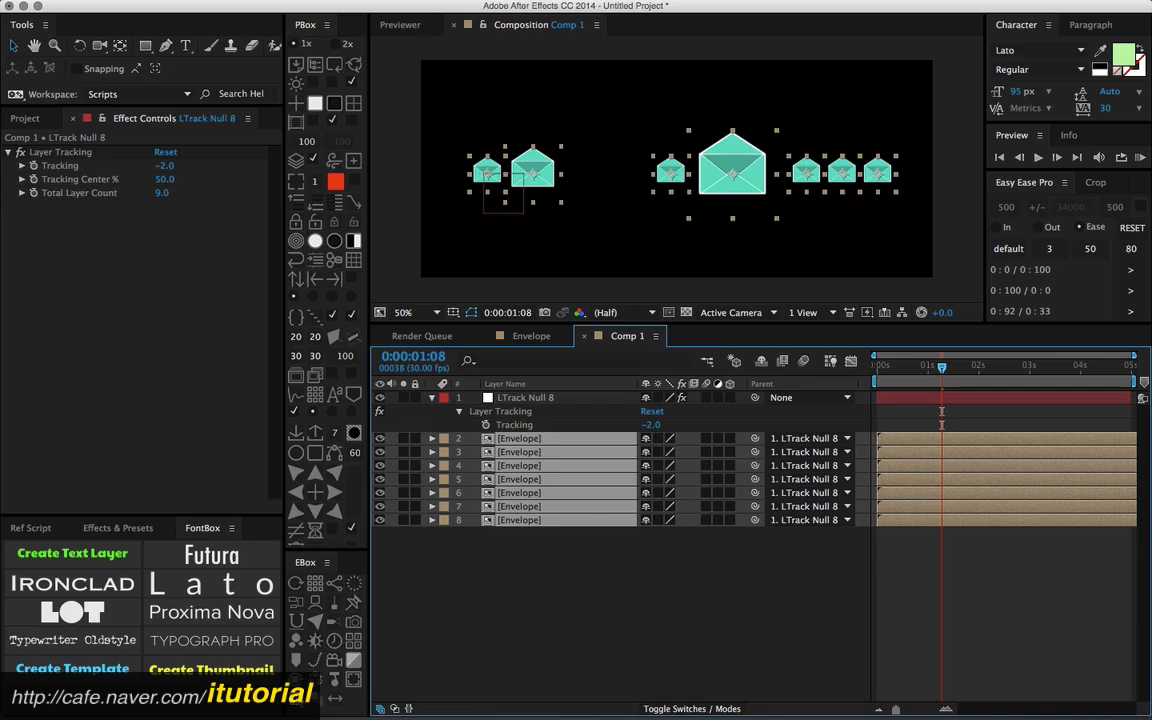
click(300, 592)
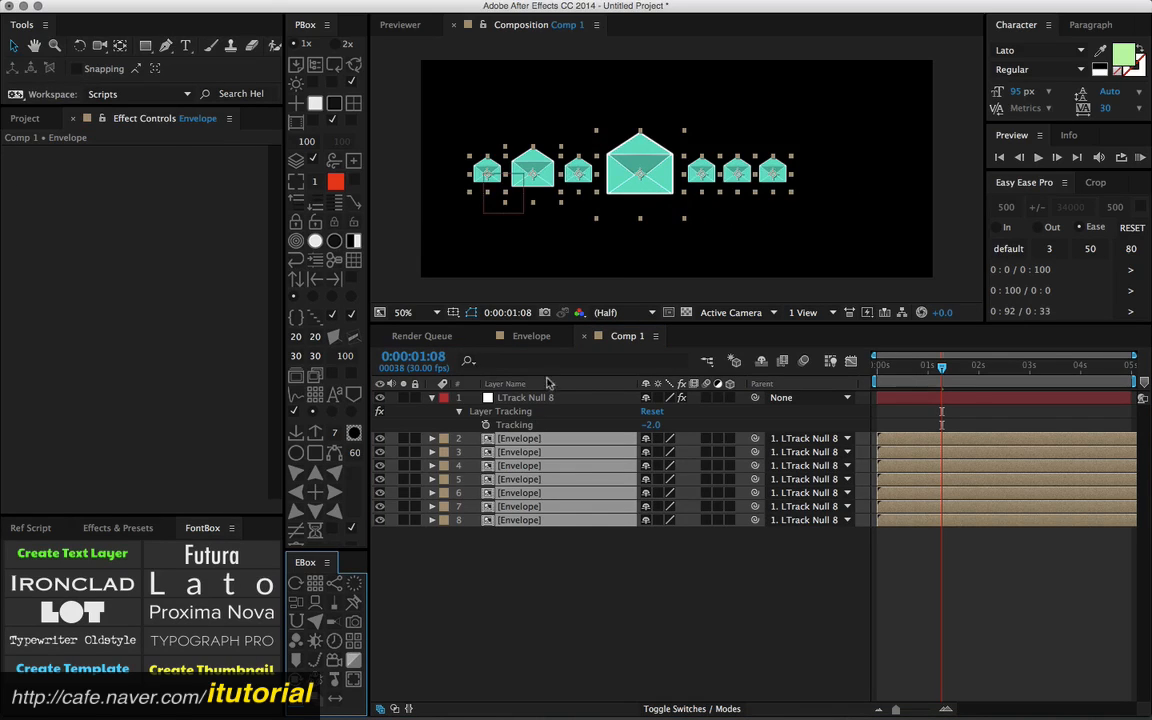
click(538, 400)
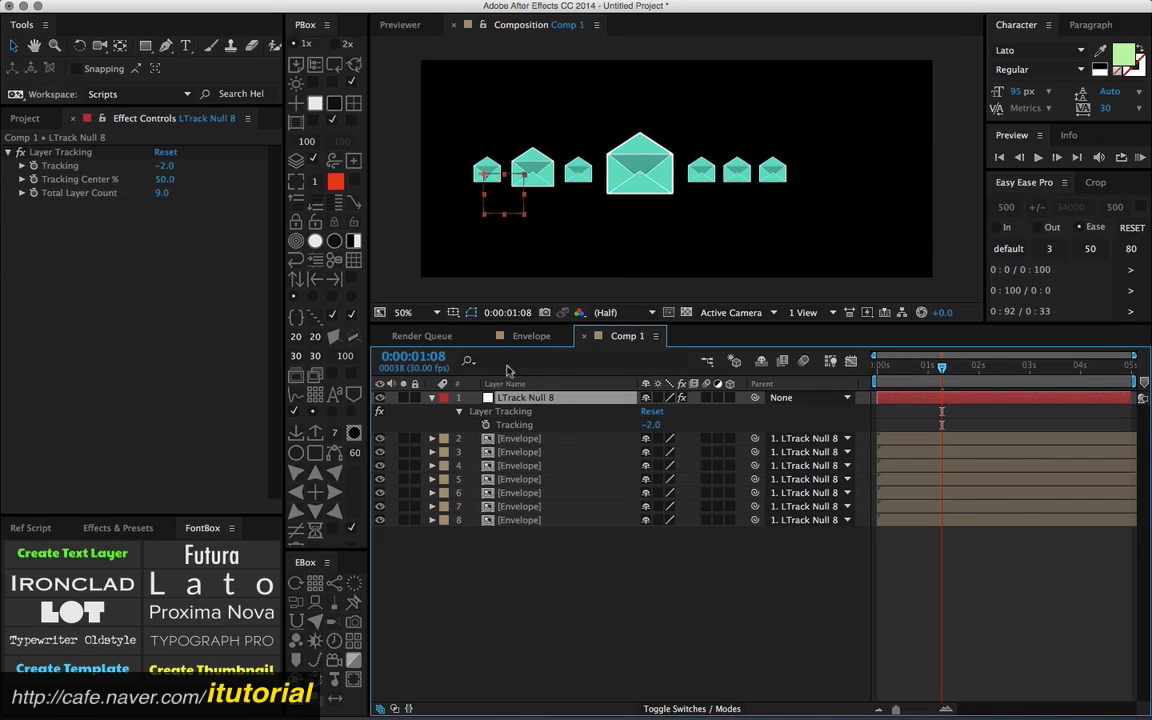
click(163, 193)
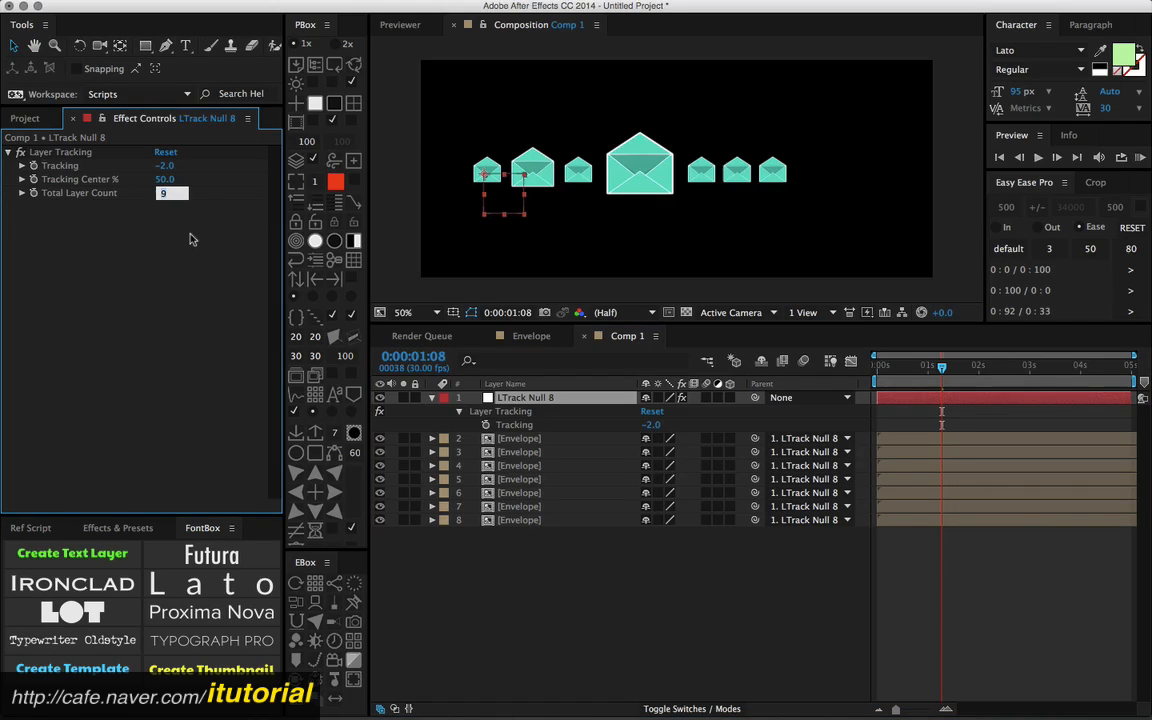
key(Return)
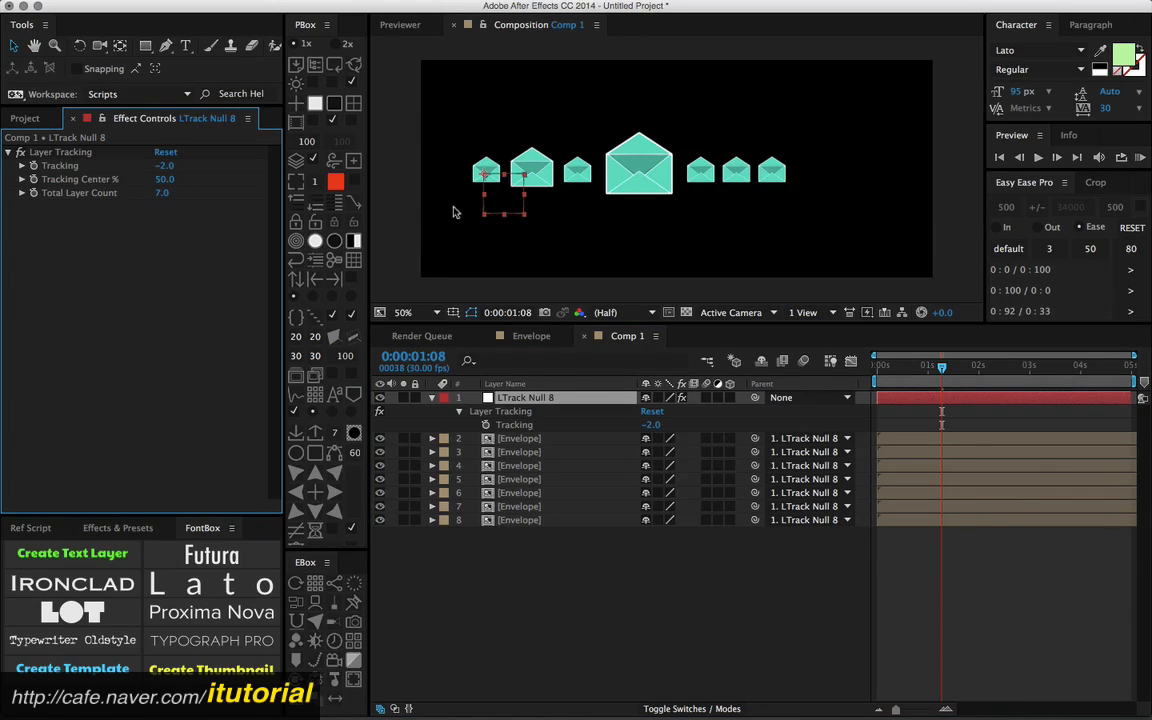
Step: Try a Tracking Center of 0% on the envelope null with Tracking increased to 27
click(164, 179)
text(0)
key(Return)
drag(162, 165, 185, 179)
Step: Try a Tracking Center of 100% on the envelope null with Tracking reduced to 11
click(164, 180)
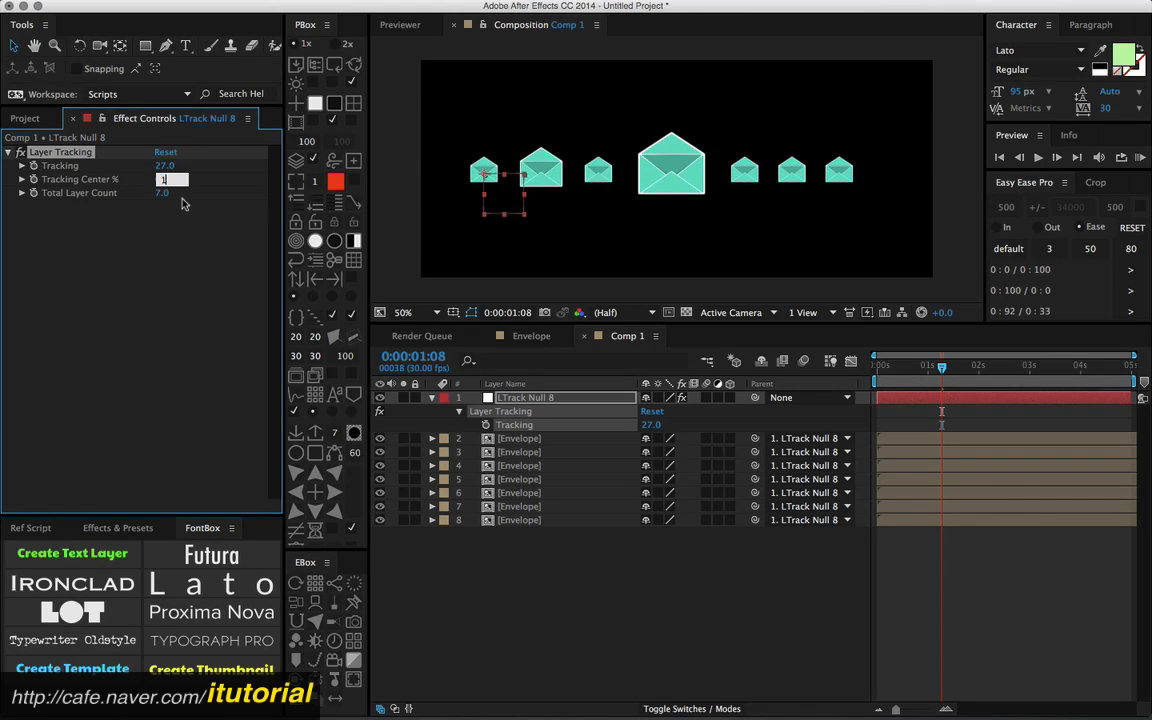
text(100)
key(Return)
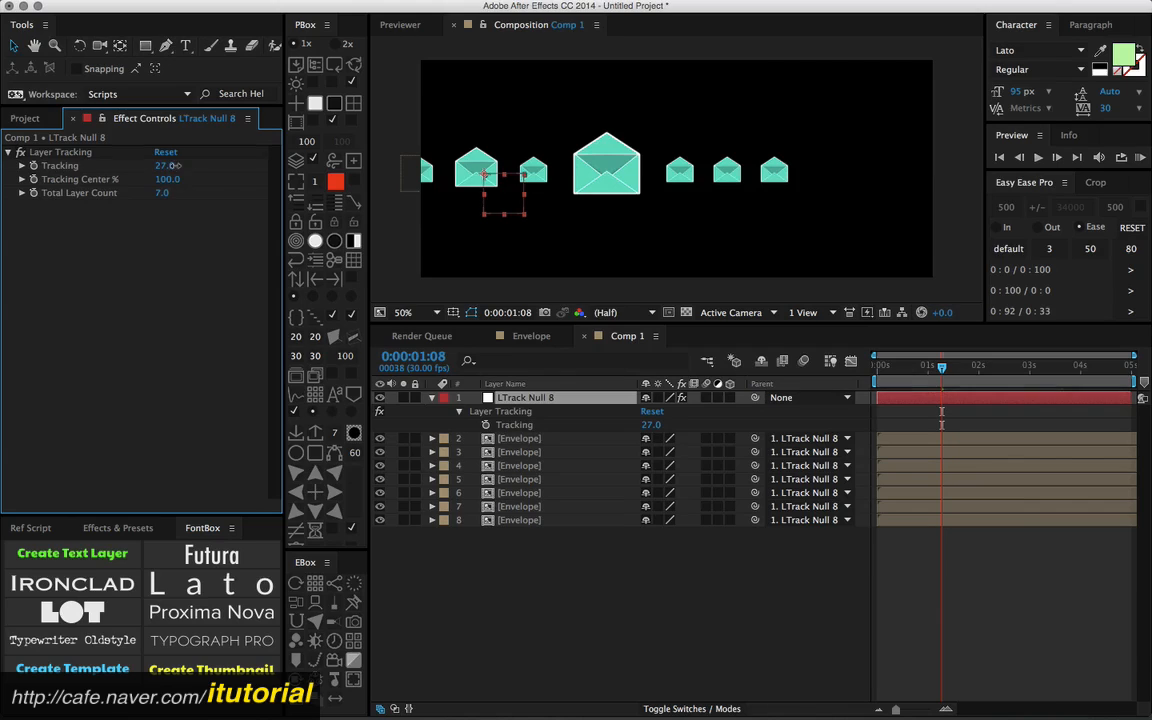
mouse_move(160, 165)
mouse_down()
mouse_move(209, 165)
mouse_move(150, 166)
mouse_up()
Step: Set the envelope null's Tracking Center back to 50%
click(166, 179)
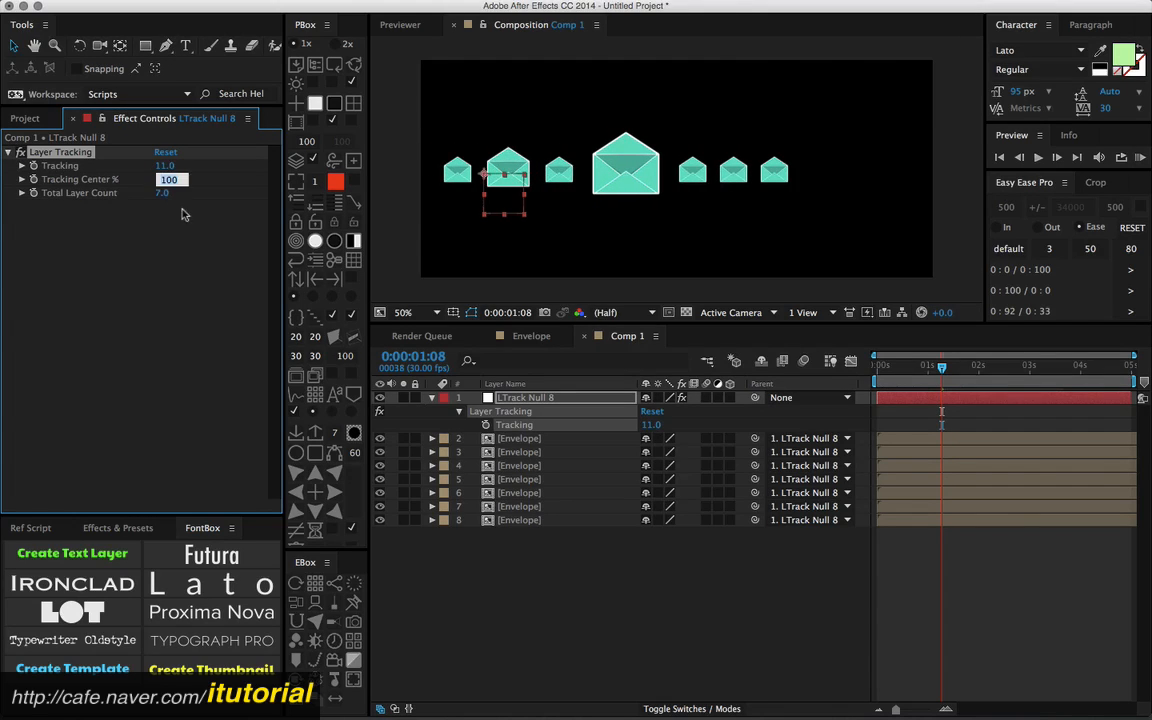
text(50)
key(Return)
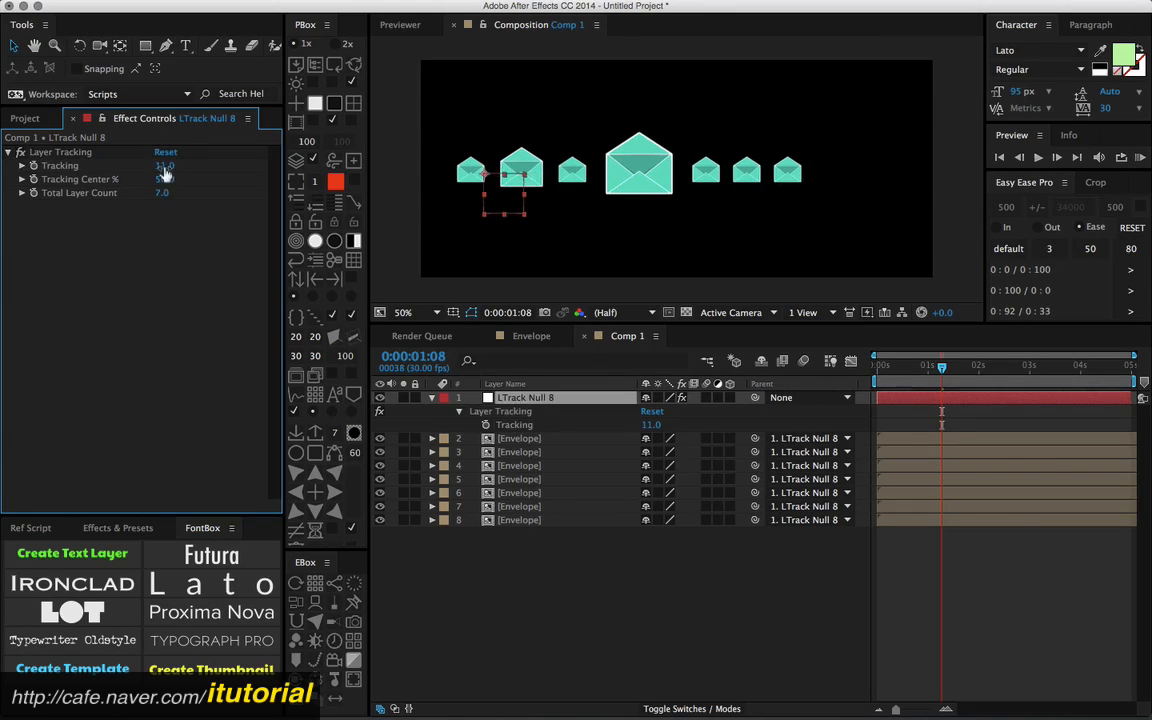
Step: Increase the envelope null's Tracking to 27, and move the null right to centre the row in the frame
drag(163, 166, 180, 172)
drag(484, 176, 533, 176)
drag(180, 172, 239, 221)
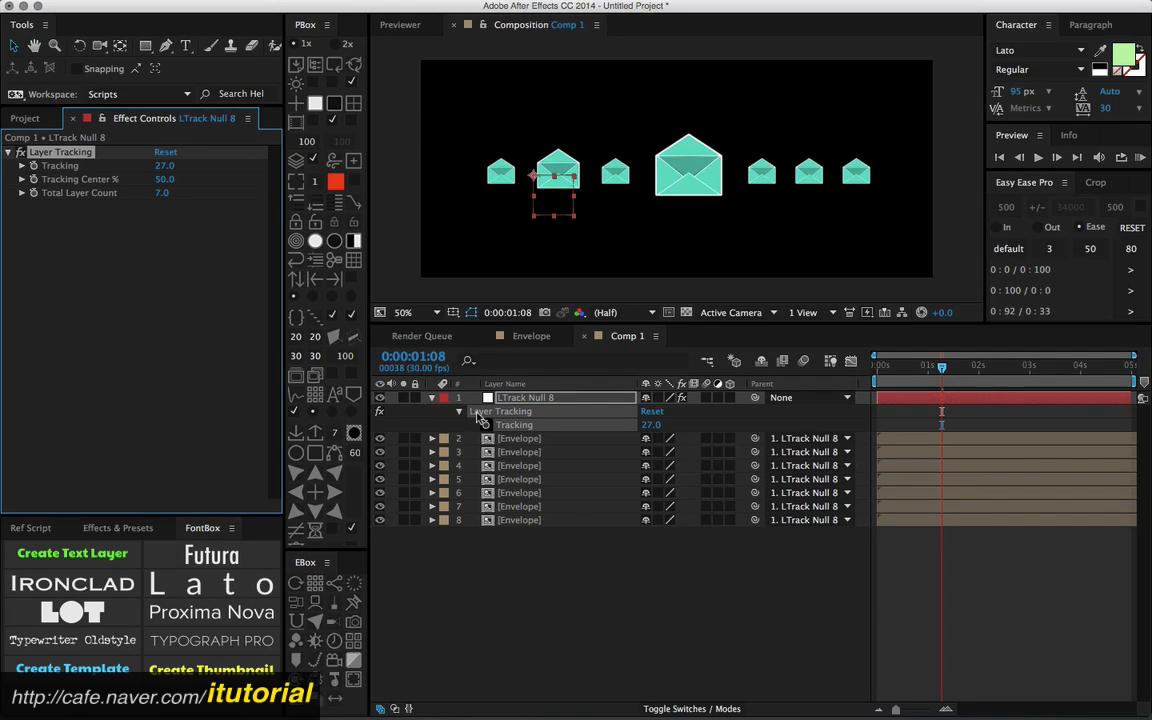
click(503, 552)
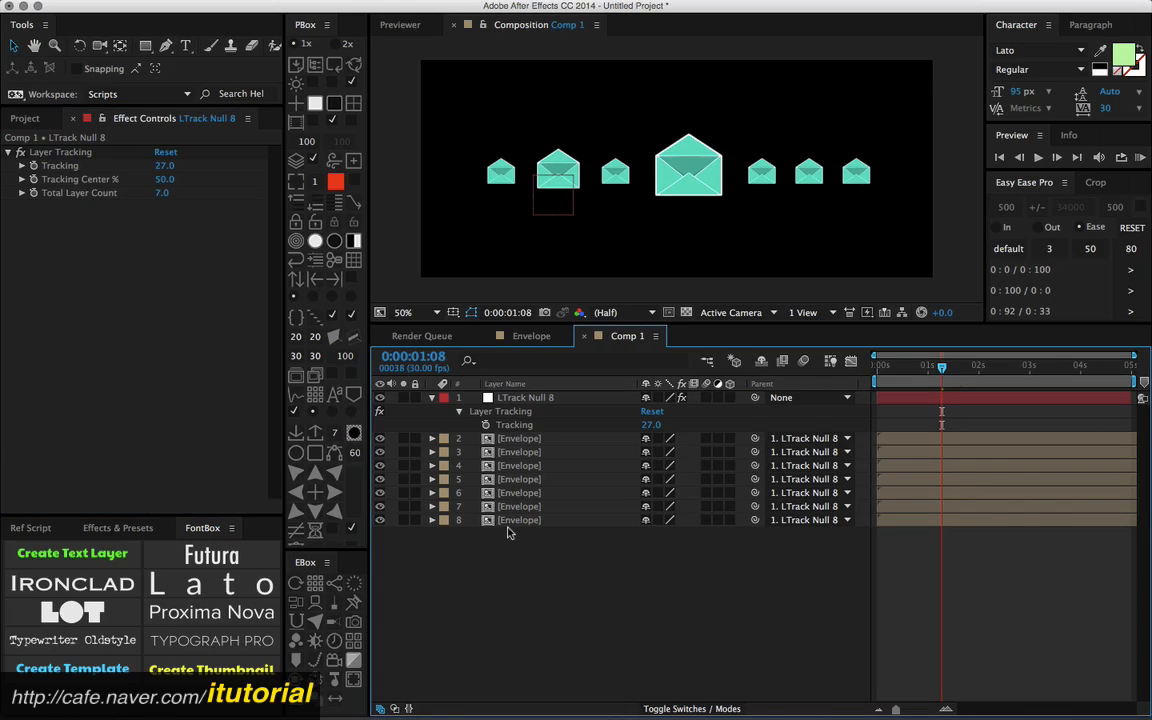